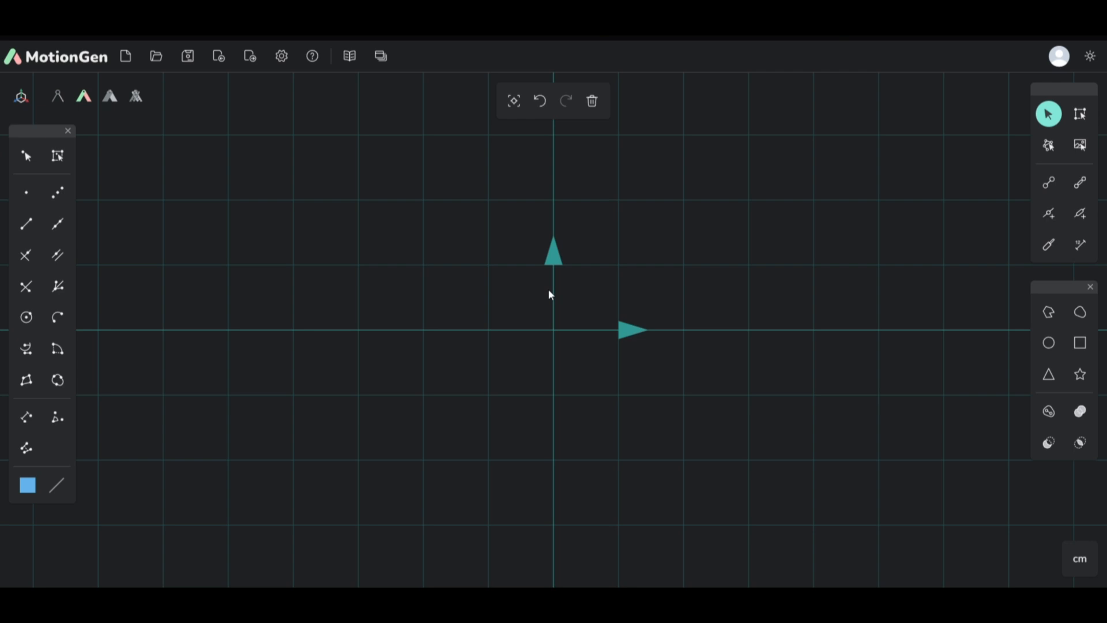
# Step: Draw a horizontal link about 7 cm long, starting at the origin and running along the positive x-axis
pyautogui.scroll(4, 418, 294)
pyautogui.scroll(-6, 356, 324)
pyautogui.scroll(2, 569, 278)
pyautogui.scroll(1, 569, 279)
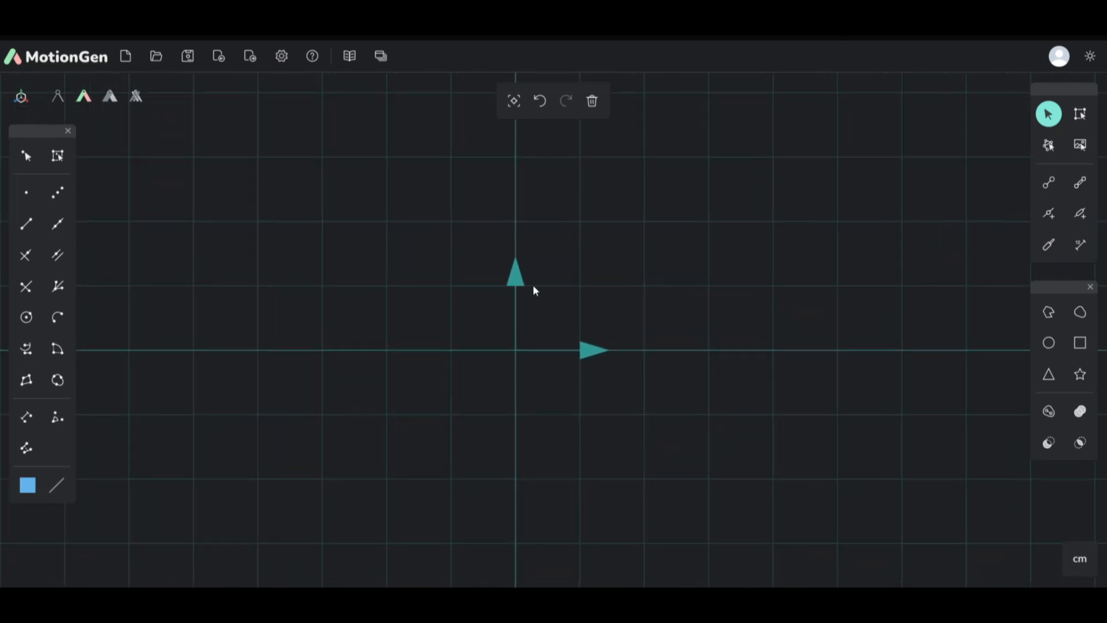
pyautogui.click(1051, 184)
pyautogui.scroll(-2, 369, 346)
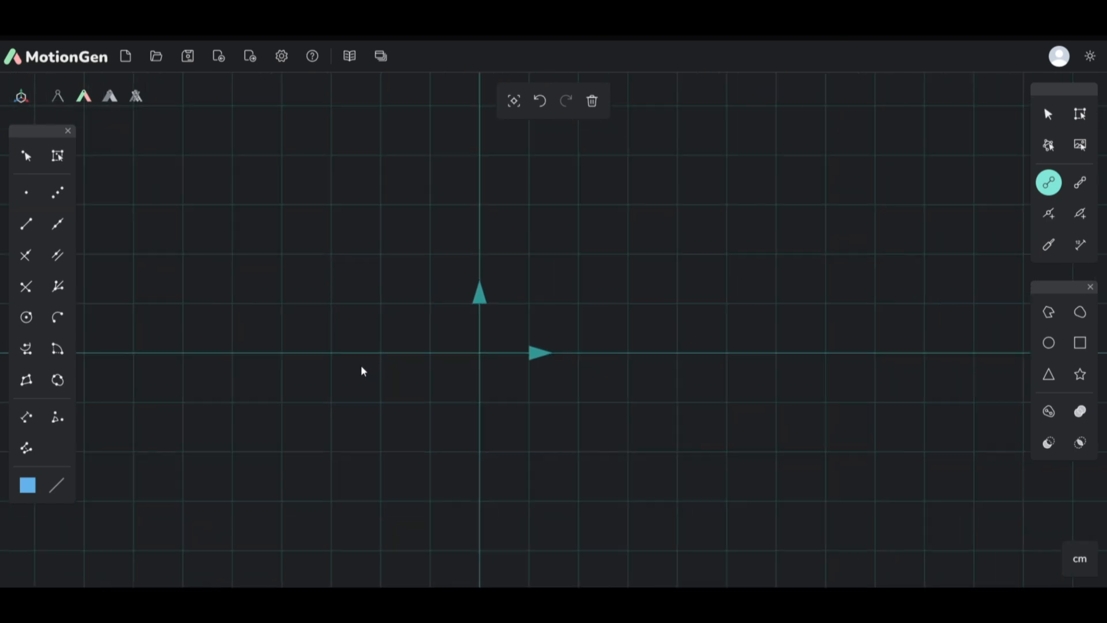
pyautogui.moveTo(474, 354); pyautogui.dragTo(803, 360)
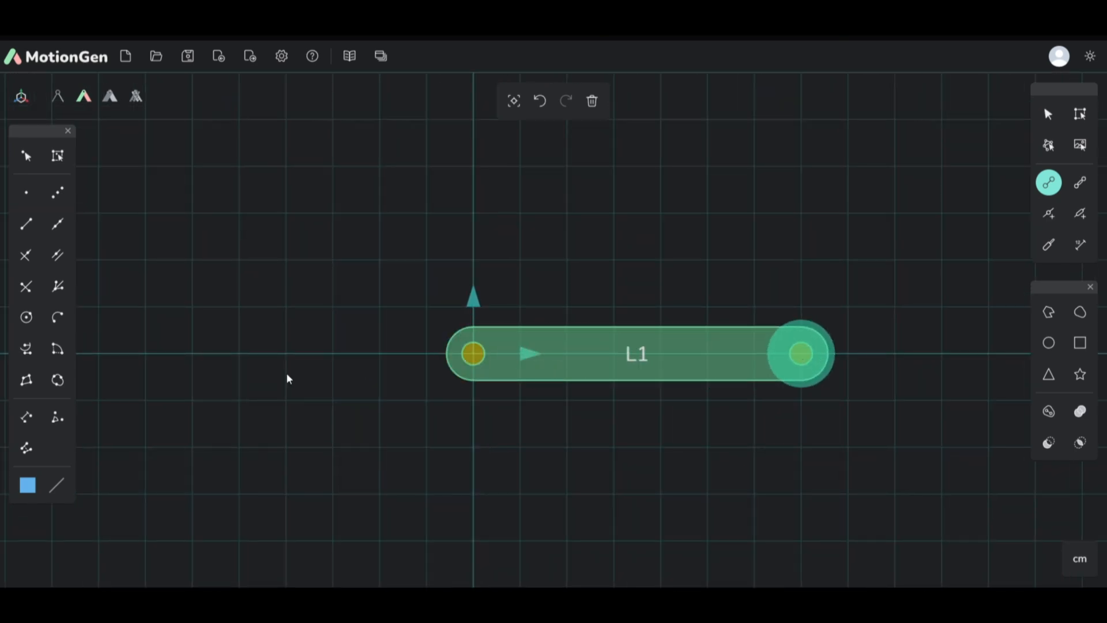
# Step: Draw a vertical link about 4 cm long up from the first link's far end and close the triangle with a diagonal link from the origin
pyautogui.scroll(-3, 725, 272)
pyautogui.scroll(4, 682, 367)
pyautogui.scroll(-2, 681, 365)
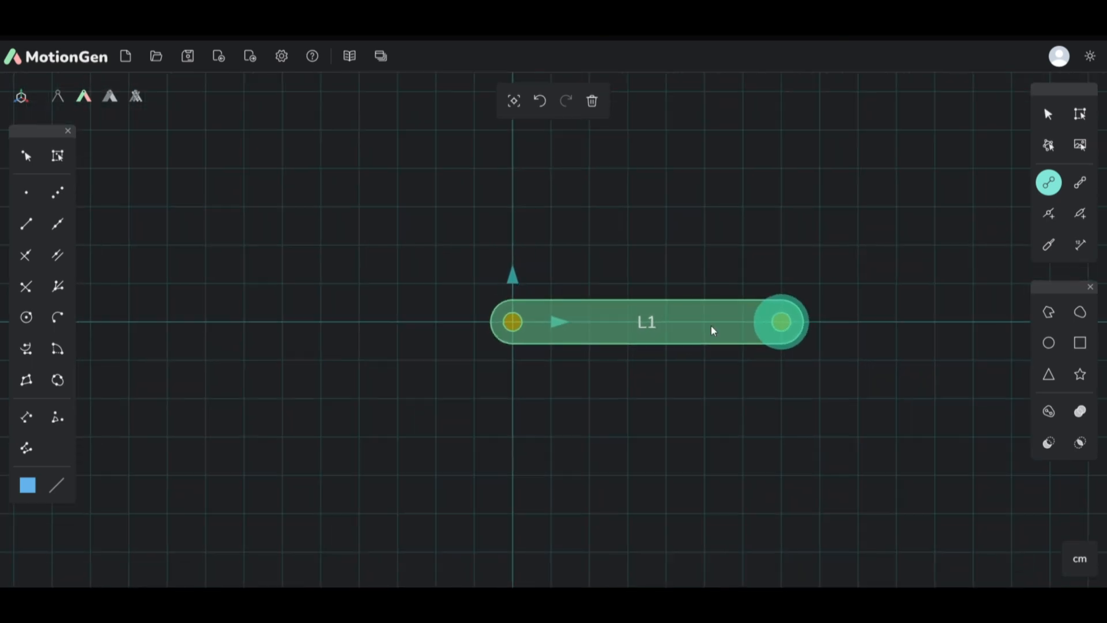
pyautogui.moveTo(777, 322); pyautogui.dragTo(780, 180)
pyautogui.moveTo(523, 322); pyautogui.dragTo(776, 163)
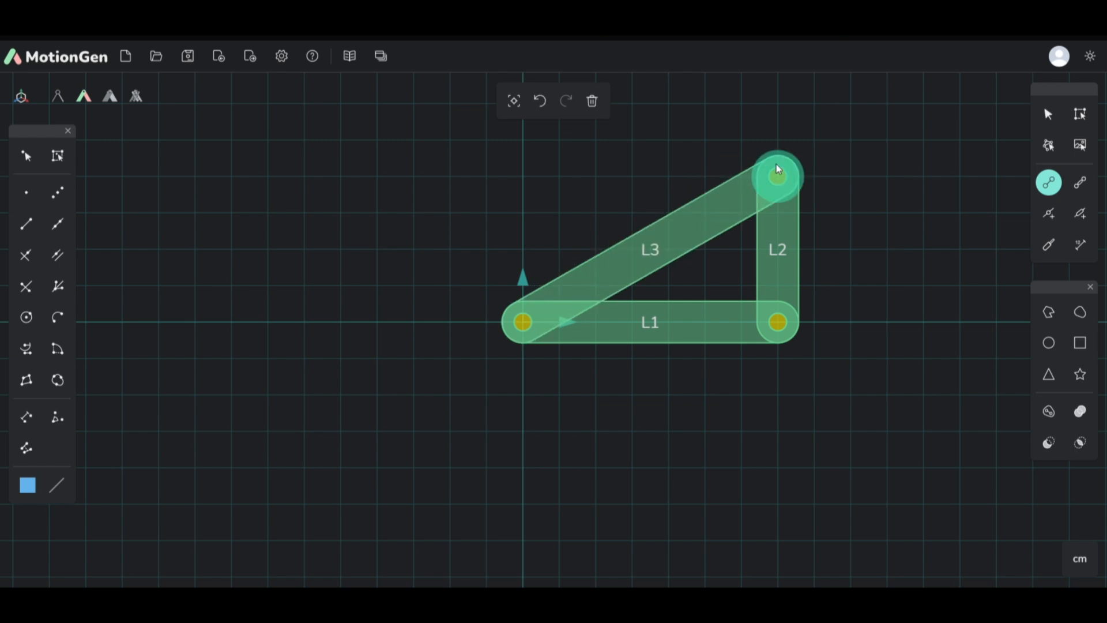
# Step: Select all three links with a selection box and bring up the Transform tools over an empty canvas area
pyautogui.click(1081, 114)
pyautogui.moveTo(462, 121); pyautogui.dragTo(889, 465)
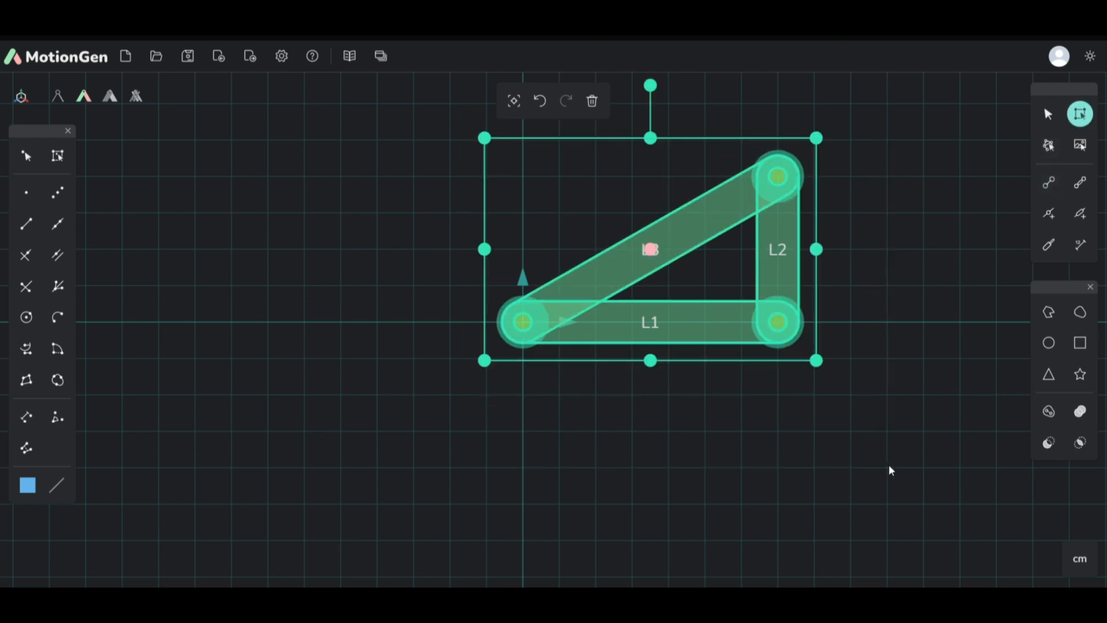
pyautogui.click(382, 58)
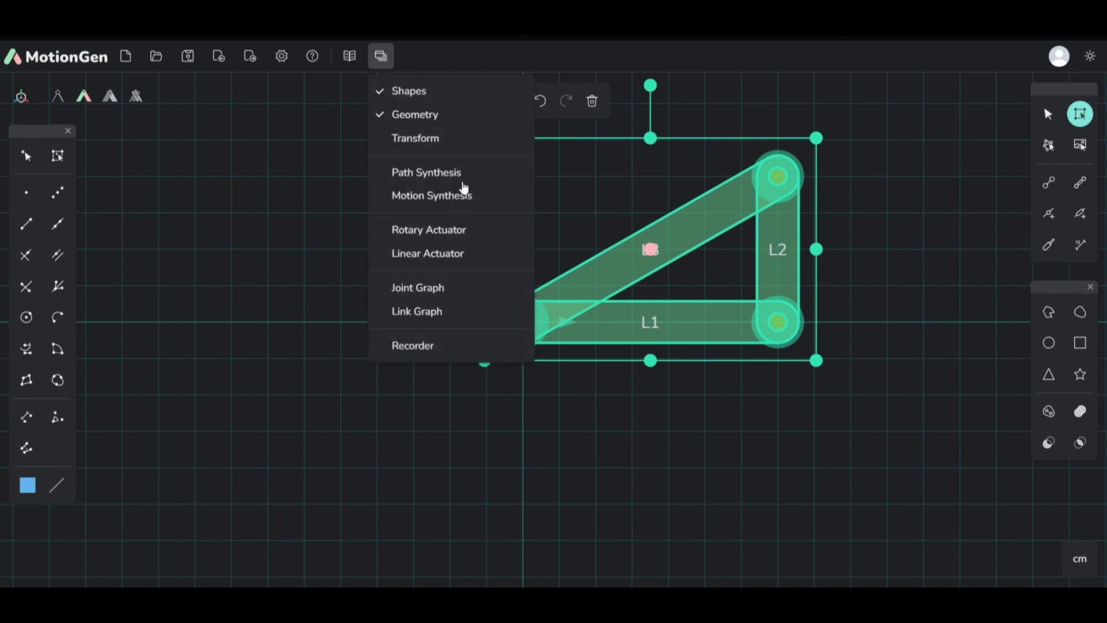
pyautogui.click(426, 140)
pyautogui.moveTo(76, 325); pyautogui.dragTo(266, 240)
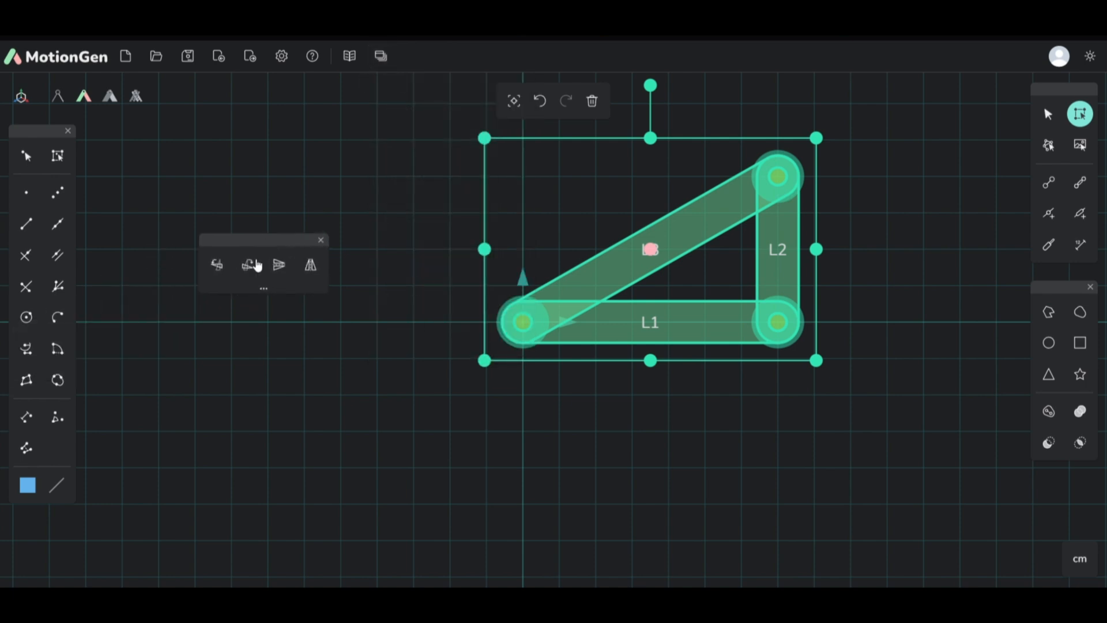
# Step: Rotate the selected links 90 degrees counterclockwise three times
pyautogui.click(223, 265)
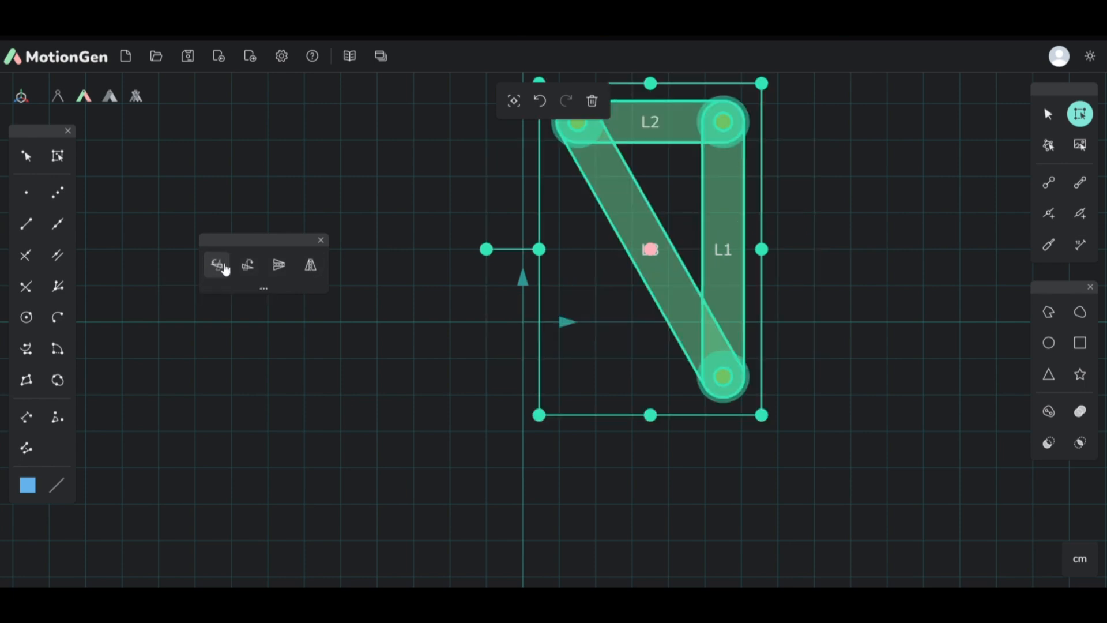
pyautogui.click(223, 265)
pyautogui.click(222, 265)
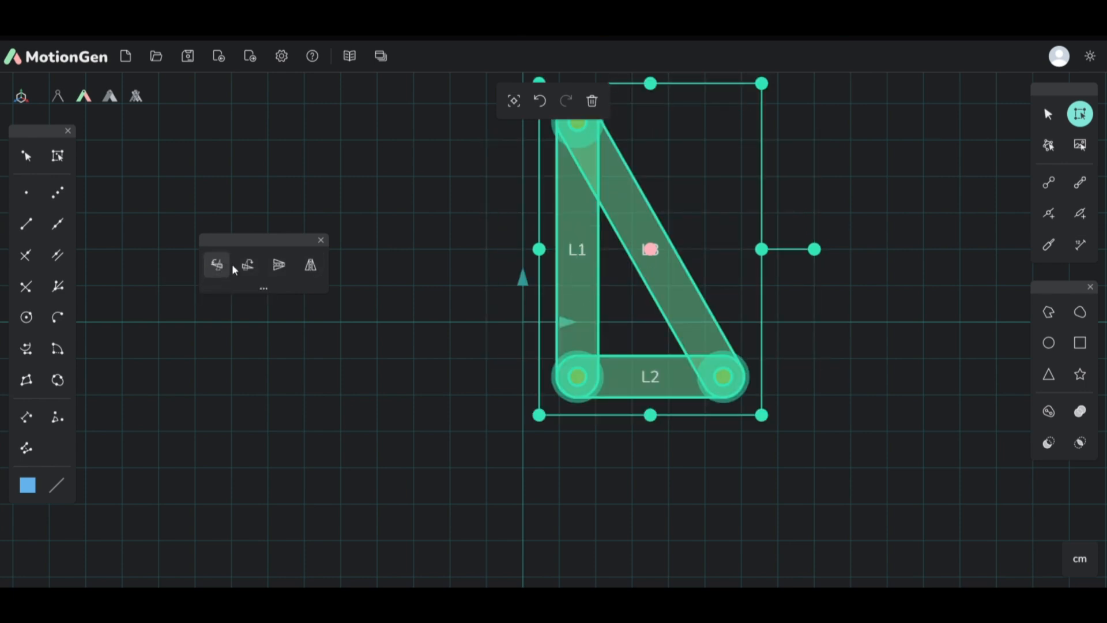
# Step: Rotate the selected links 90 degrees clockwise three times and flip them vertically twice
pyautogui.click(248, 265)
pyautogui.click(248, 265)
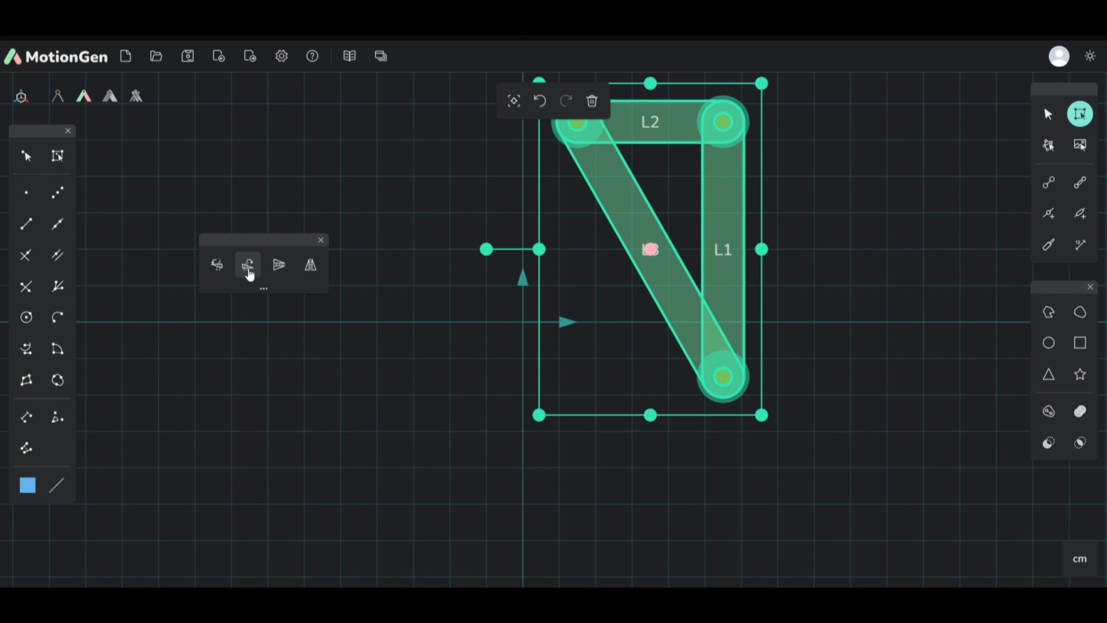
pyautogui.click(247, 266)
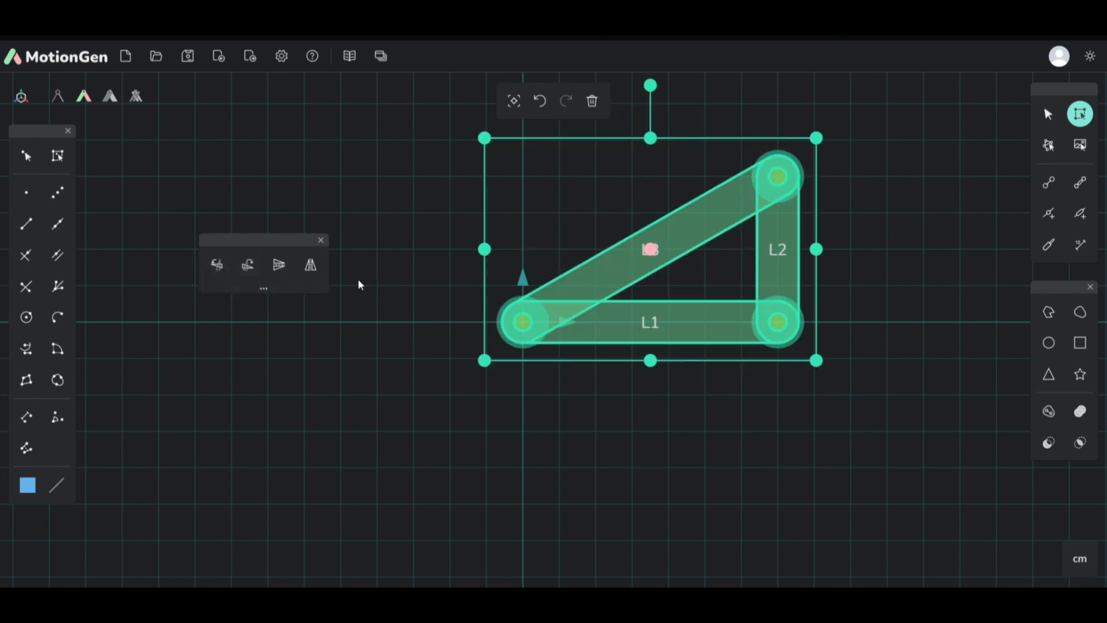
pyautogui.click(283, 268)
pyautogui.click(283, 269)
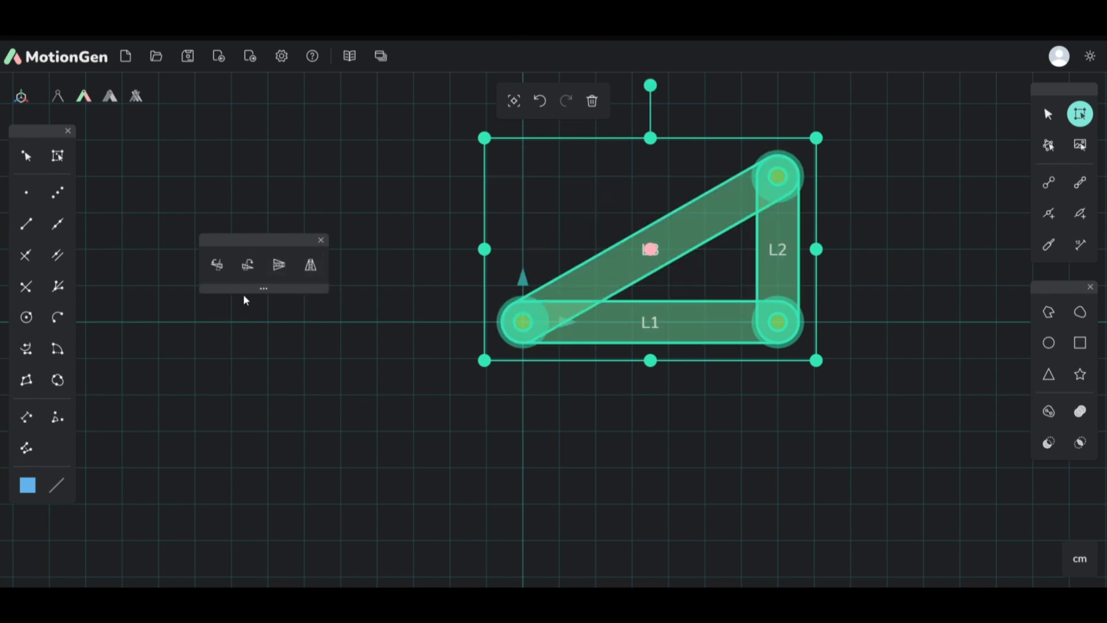
# Step: Expand the Transform tools to show the numeric fields and move them higher on the canvas
pyautogui.click(265, 289)
pyautogui.moveTo(277, 252); pyautogui.dragTo(259, 154)
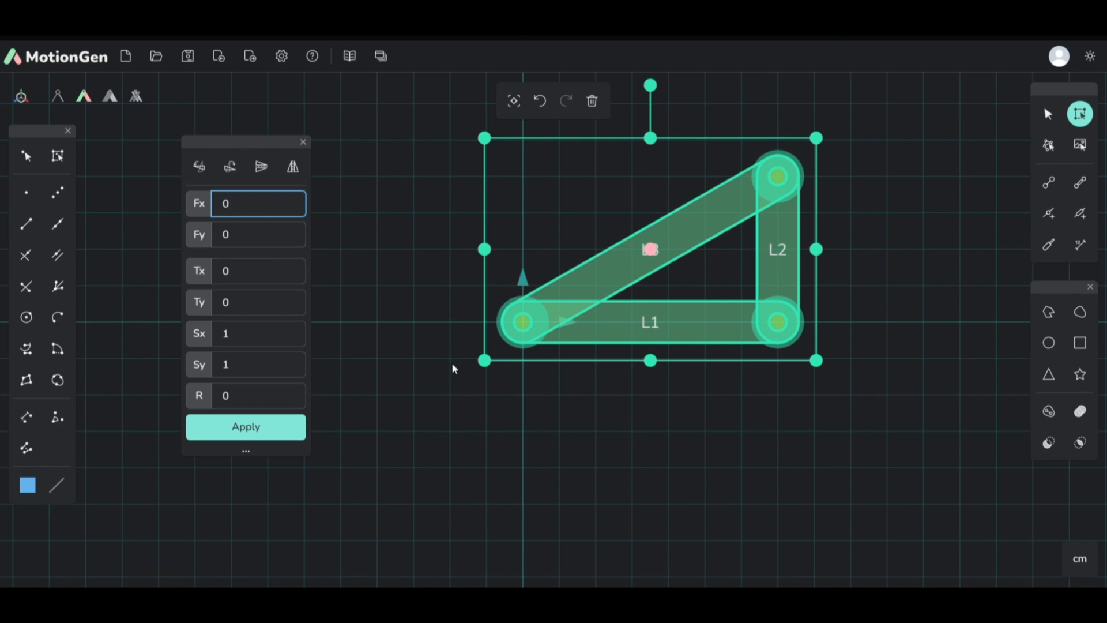
pyautogui.scroll(-2, 600, 456)
pyautogui.scroll(3, 542, 340)
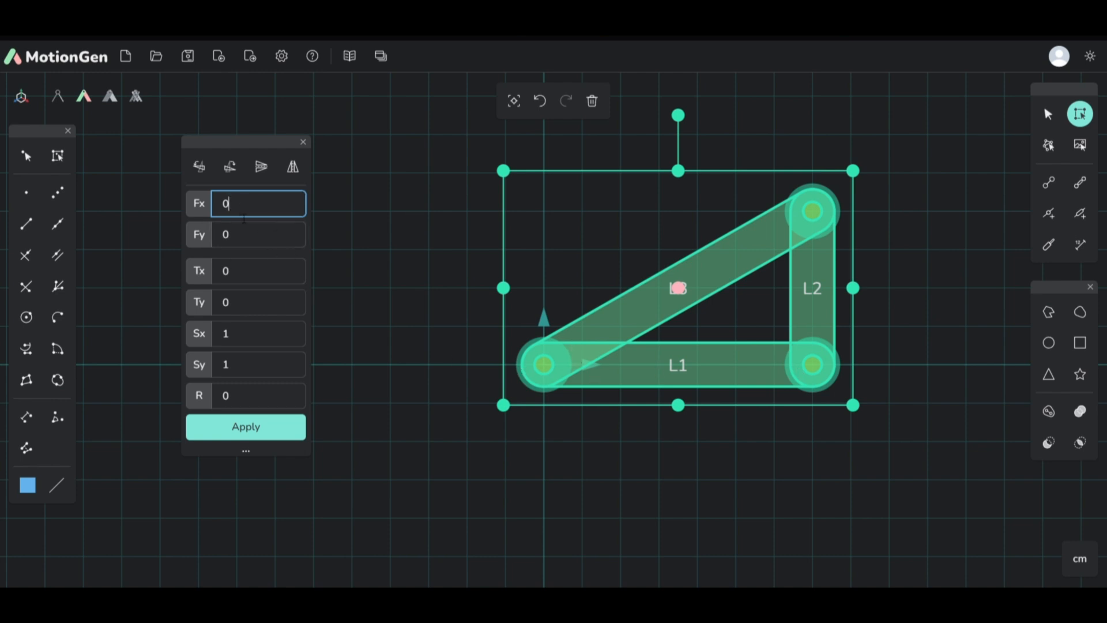
# Step: Examine the Transform fields for the fixed point (Fx, Fy), translation (Tx, Ty), scale (Sx, Sy) and rotation (R)
pyautogui.click(234, 240)
pyautogui.click(227, 207)
pyautogui.click(239, 240)
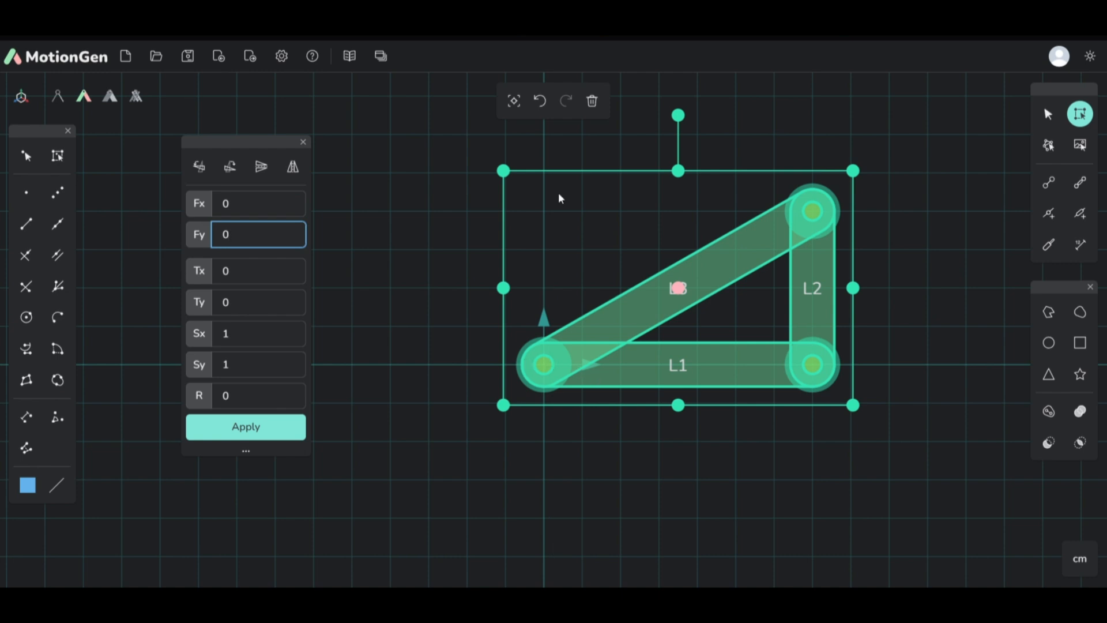
pyautogui.click(237, 279)
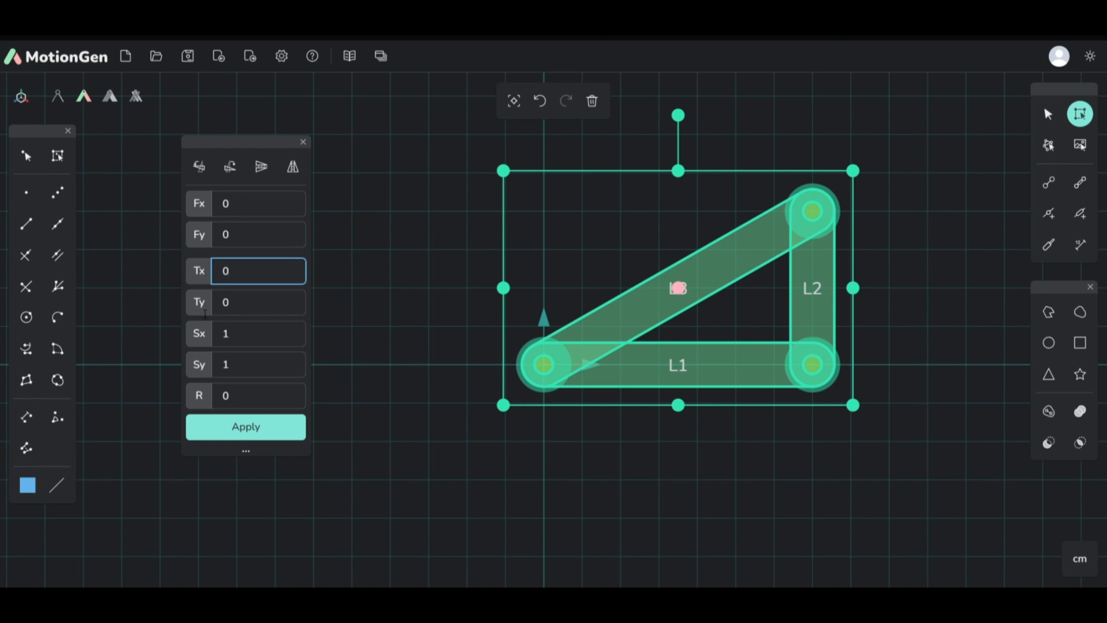
pyautogui.click(208, 339)
pyautogui.click(250, 341)
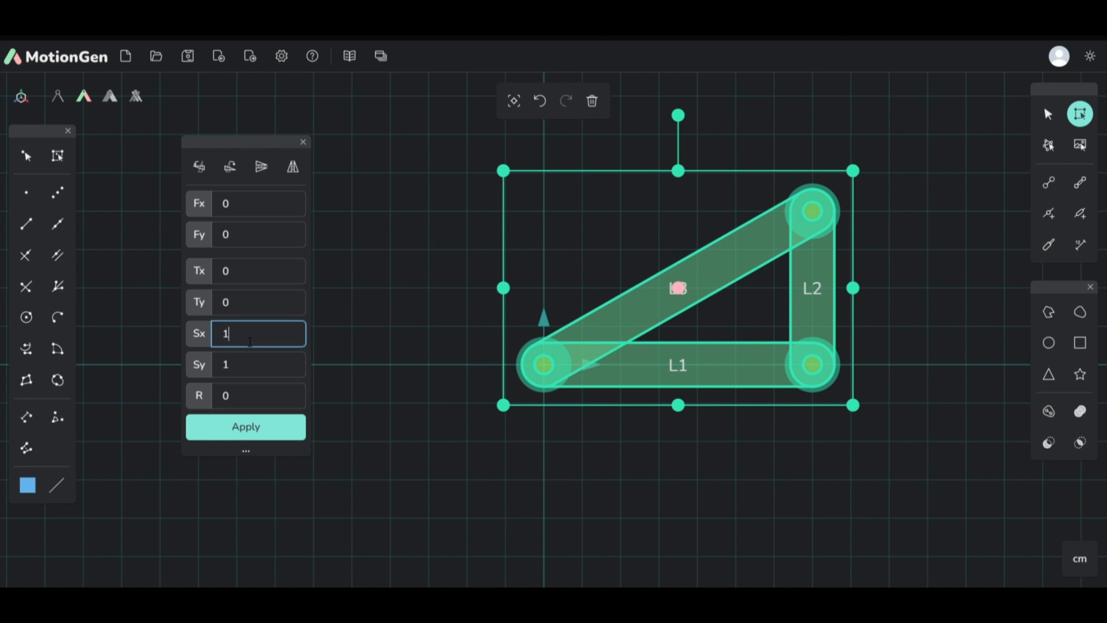
pyautogui.click(248, 374)
pyautogui.click(243, 401)
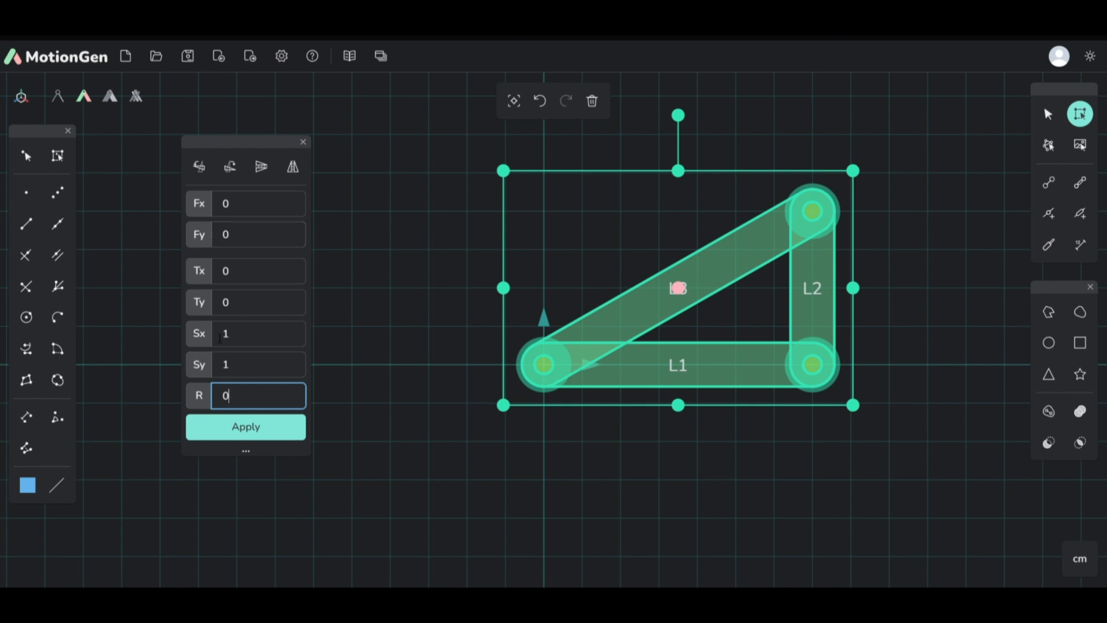
# Step: Rotate the selected links by 70 degrees about the fixed point at the origin
pyautogui.doubleClick(243, 402)
pyautogui.write('70')
pyautogui.click(263, 431)
pyautogui.scroll(-4, 657, 362)
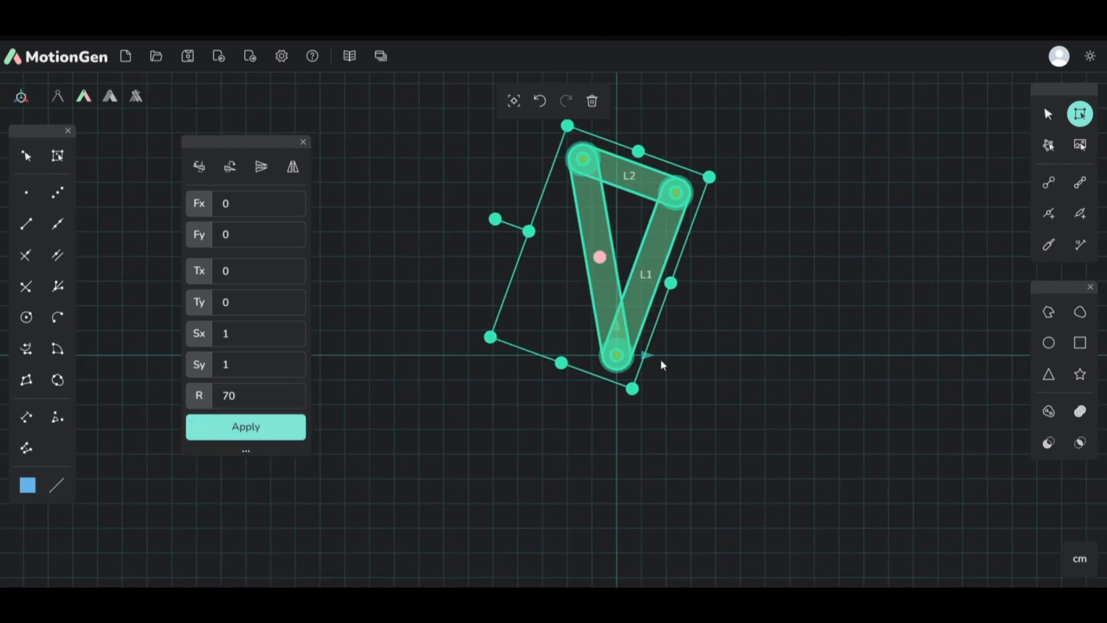
pyautogui.scroll(3, 656, 362)
pyautogui.scroll(-2, 655, 361)
pyautogui.scroll(2, 653, 235)
# Step: Rotate the selected links by -70 degrees about the origin
pyautogui.click(223, 396)
pyautogui.write('-')
pyautogui.click(244, 428)
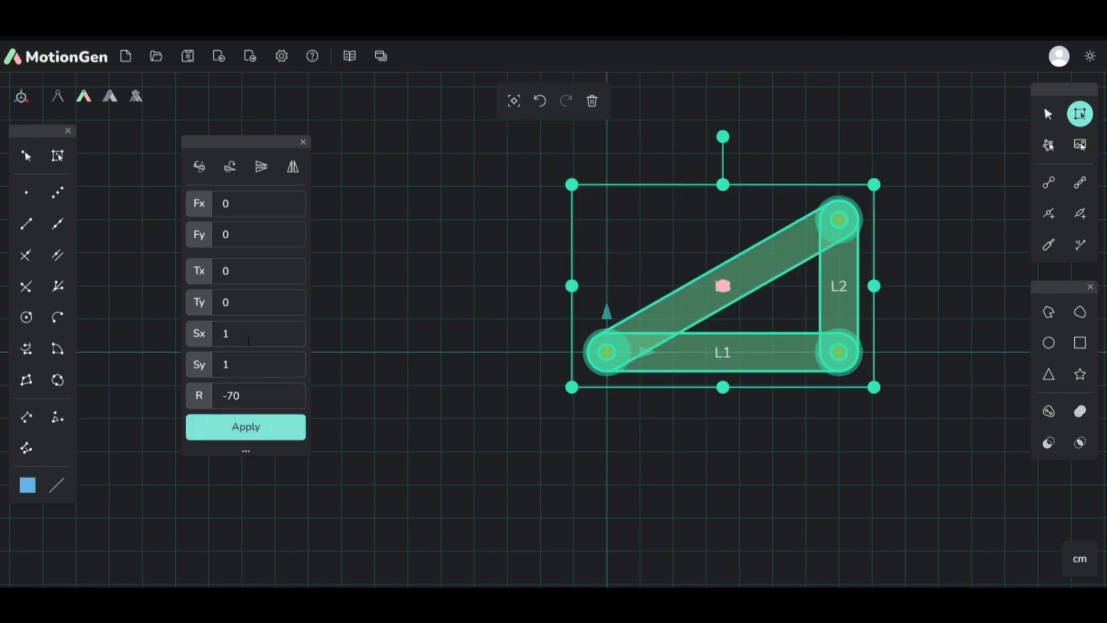
# Step: Reset the rotation to 0, set the translation to Tx 2 and Ty 1, and apply it to the links three times
pyautogui.tripleClick(254, 396)
pyautogui.write('0')
pyautogui.tripleClick(253, 278)
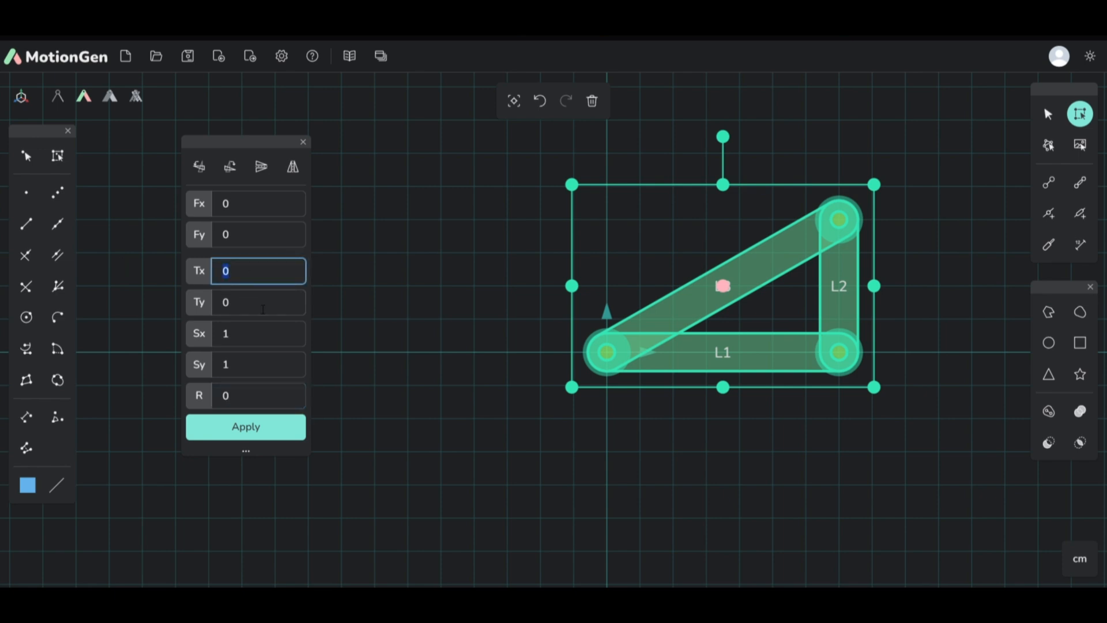
pyautogui.write('2')
pyautogui.tripleClick(254, 302)
pyautogui.write('1')
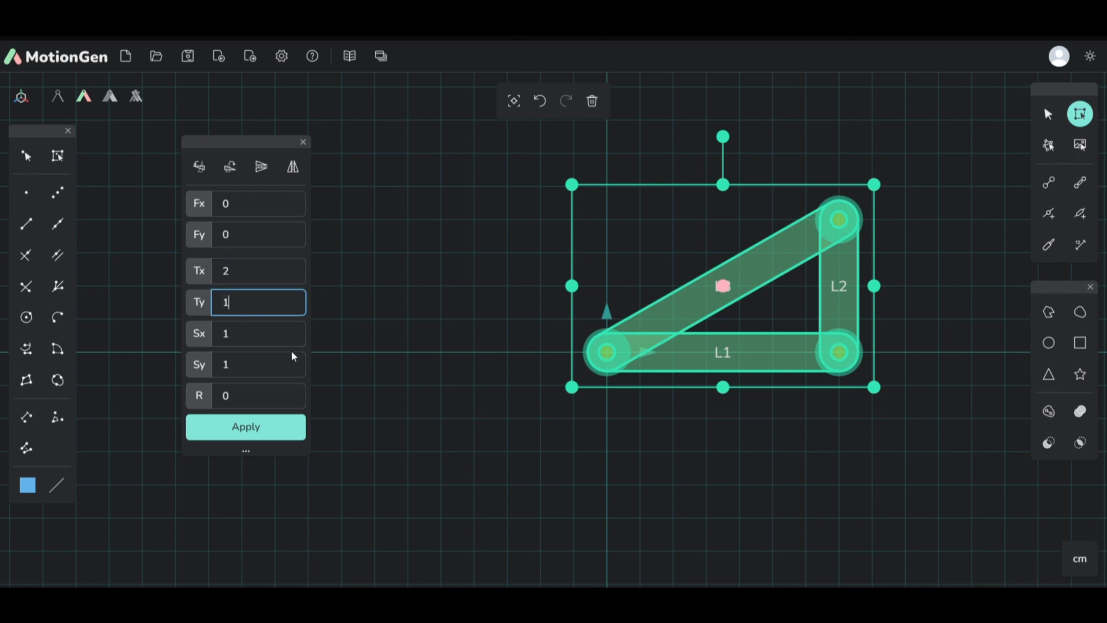
pyautogui.click(259, 437)
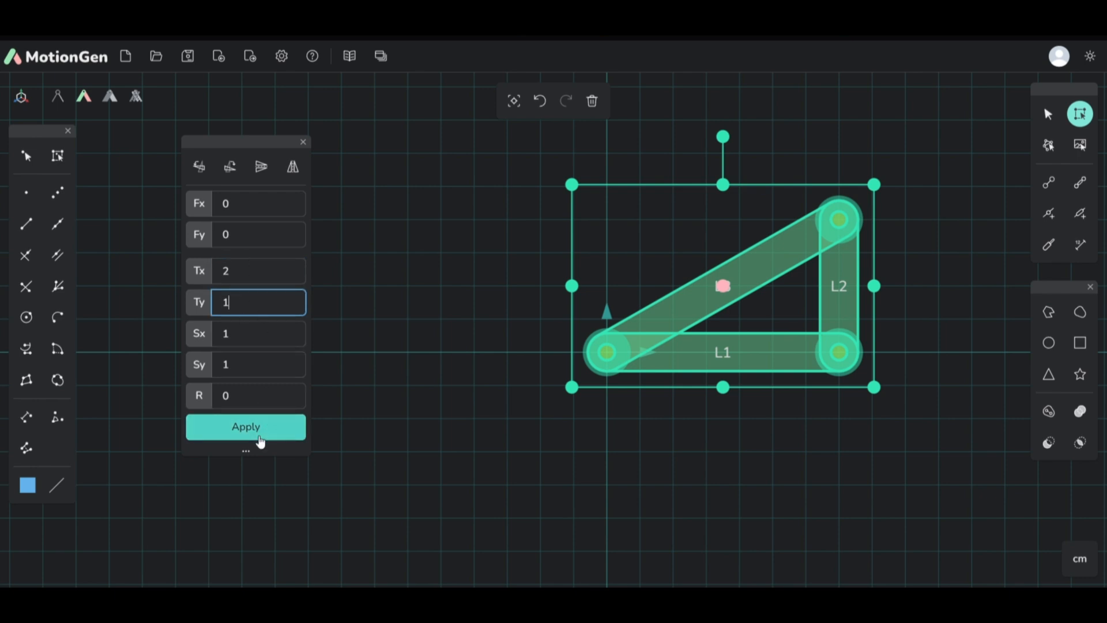
pyautogui.click(260, 437)
pyautogui.scroll(-3, 335, 426)
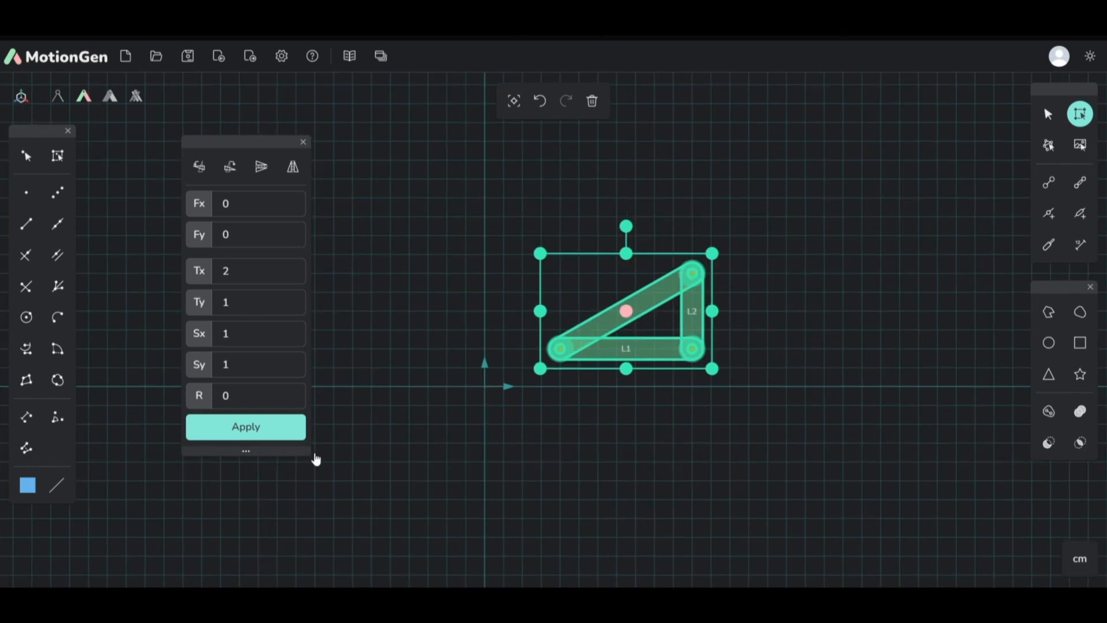
pyautogui.click(255, 427)
# Step: Set the Ty translation to -1 and apply the transform to the links twice
pyautogui.click(250, 304)
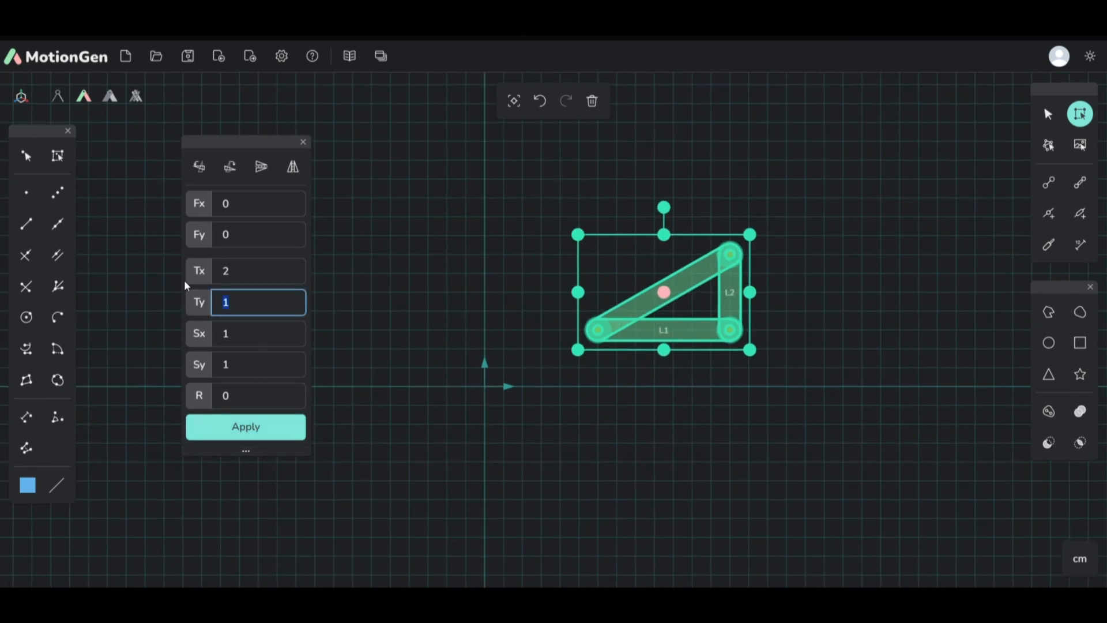
pyautogui.press('BackSpace')
pyautogui.write('-1')
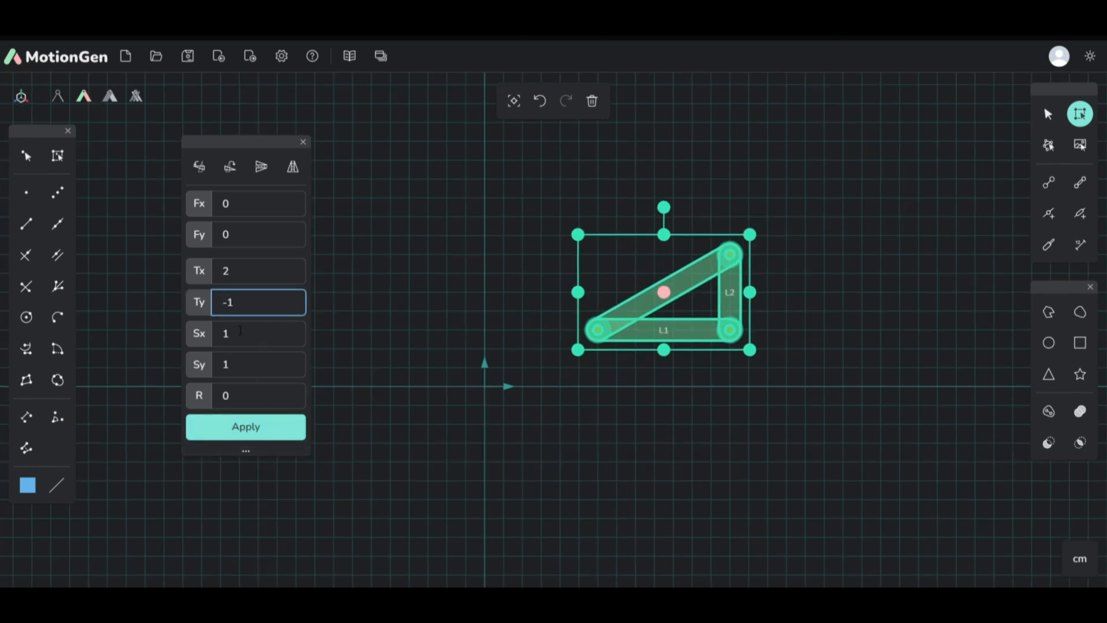
pyautogui.click(264, 434)
pyautogui.click(265, 431)
# Step: Reset both the Ty and Tx translation values to 0
pyautogui.doubleClick(282, 312)
pyautogui.write('0')
pyautogui.hotkey('shift', 'Tab')
pyautogui.write('0')
# Step: Scale the selected links by Sx 2, leaving Sy at 1
pyautogui.click(252, 340)
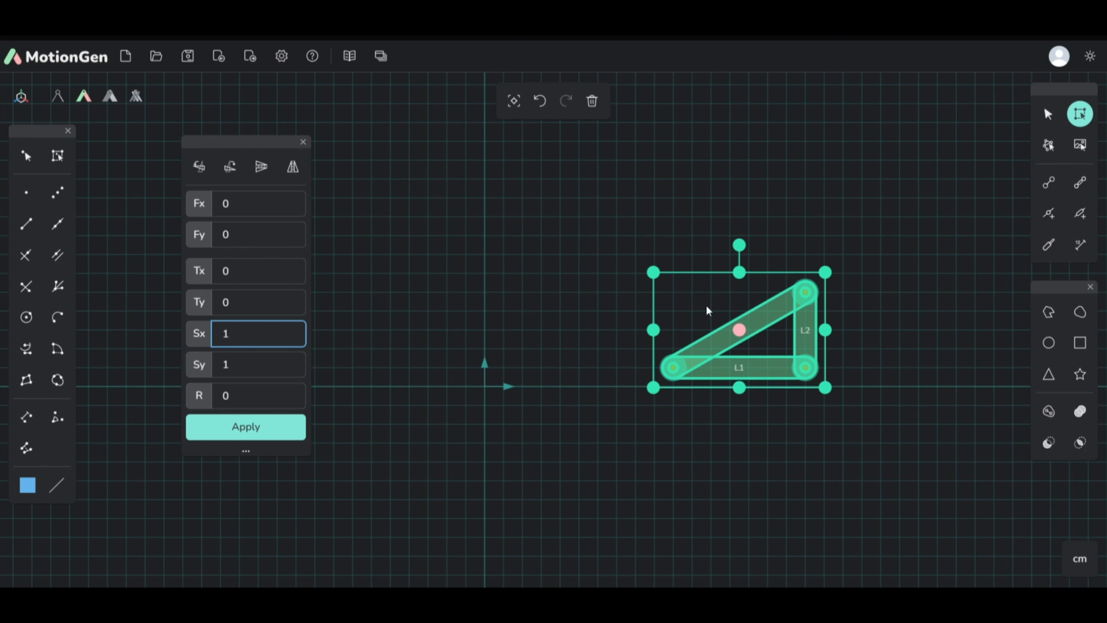
pyautogui.doubleClick(245, 343)
pyautogui.write('2')
pyautogui.click(266, 372)
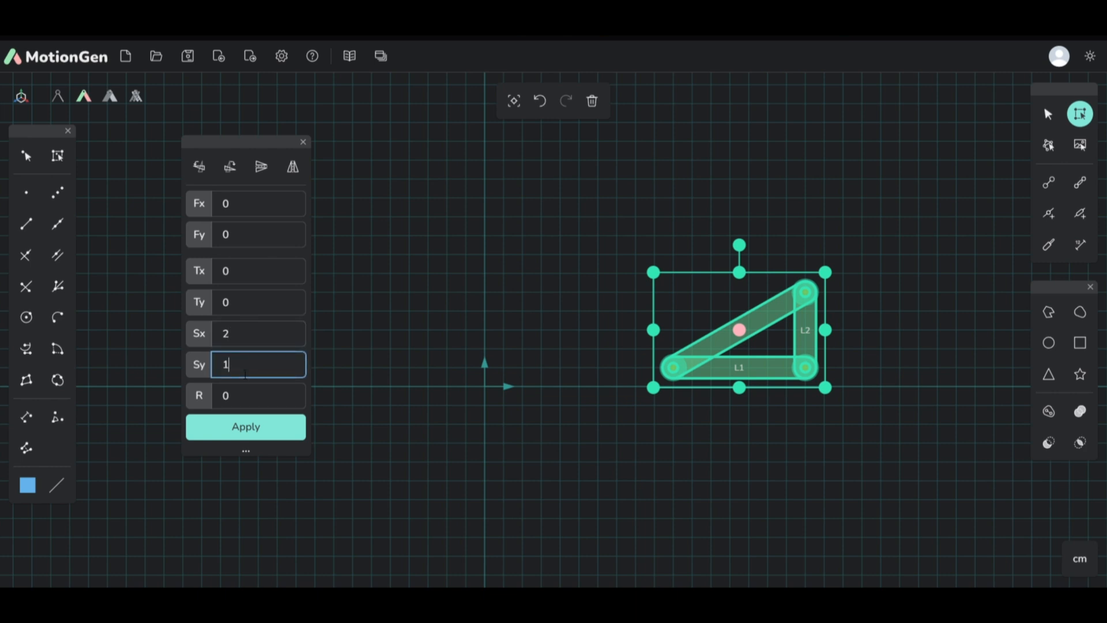
pyautogui.click(267, 427)
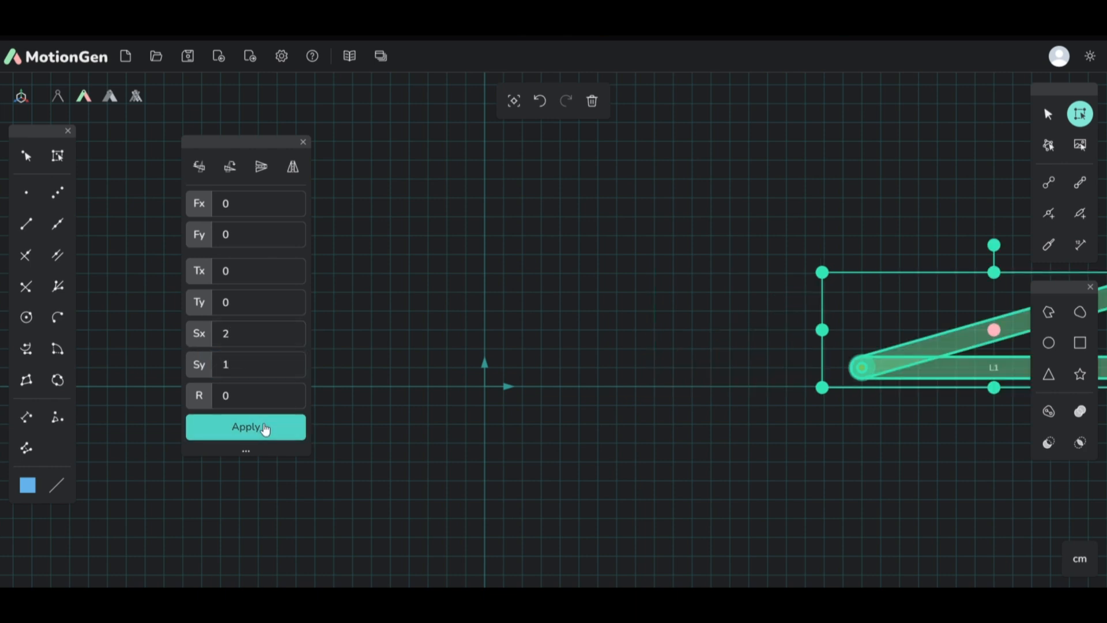
pyautogui.scroll(-5, 510, 352)
pyautogui.scroll(3, 712, 357)
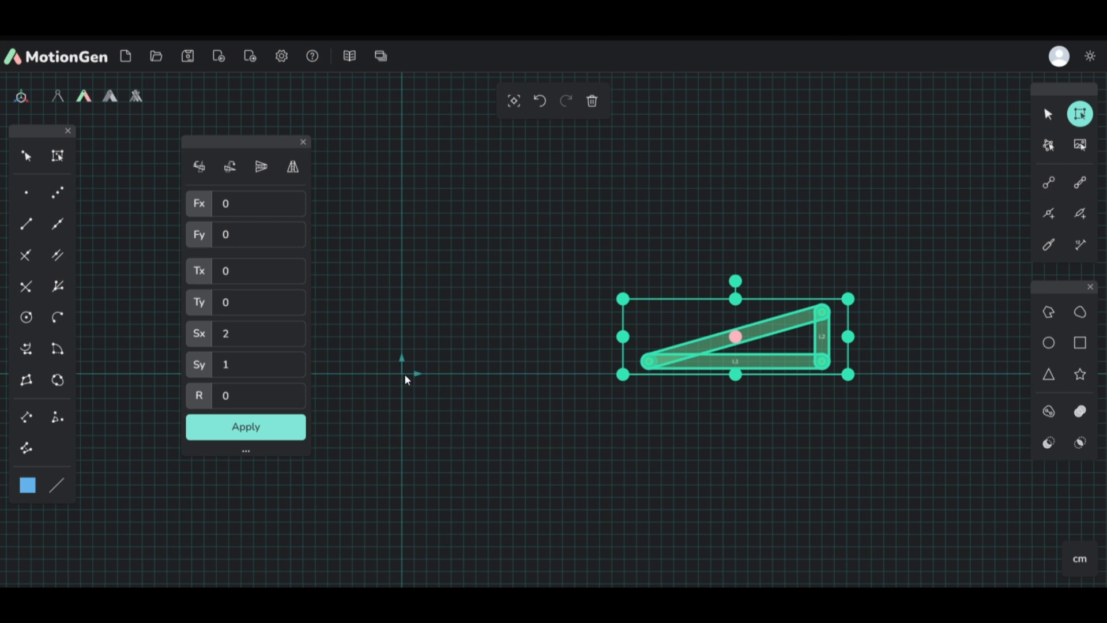
# Step: Reset the Sx scale to 1 and rotate the selected links by 90 degrees about the origin
pyautogui.click(253, 337)
pyautogui.press('BackSpace')
pyautogui.write('1')
pyautogui.press('Tab')
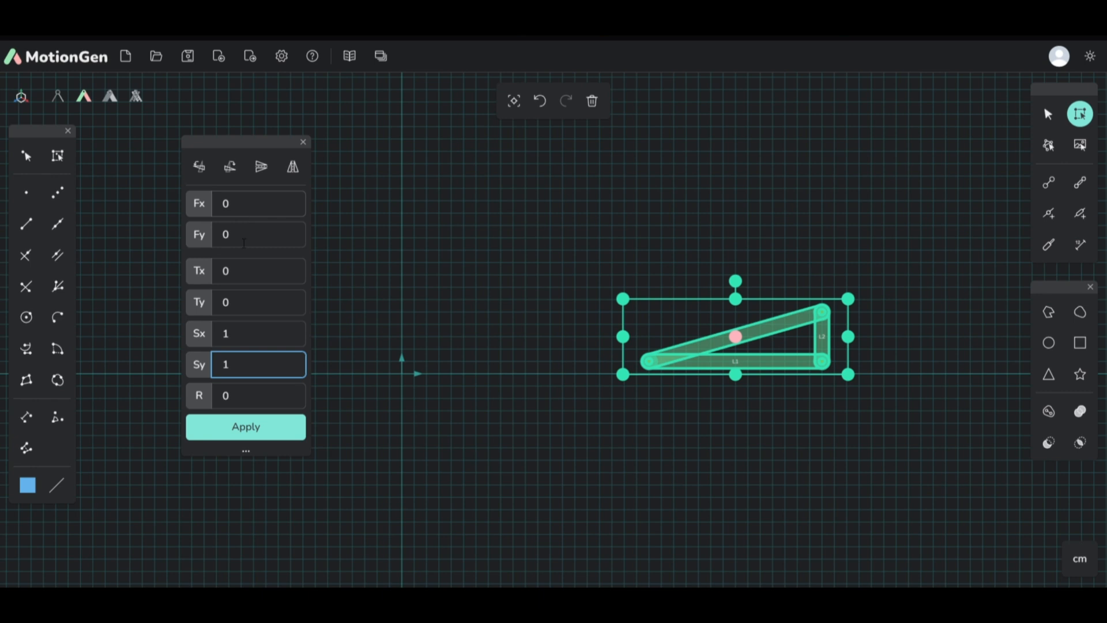
pyautogui.press('Tab')
pyautogui.write('90')
pyautogui.click(272, 433)
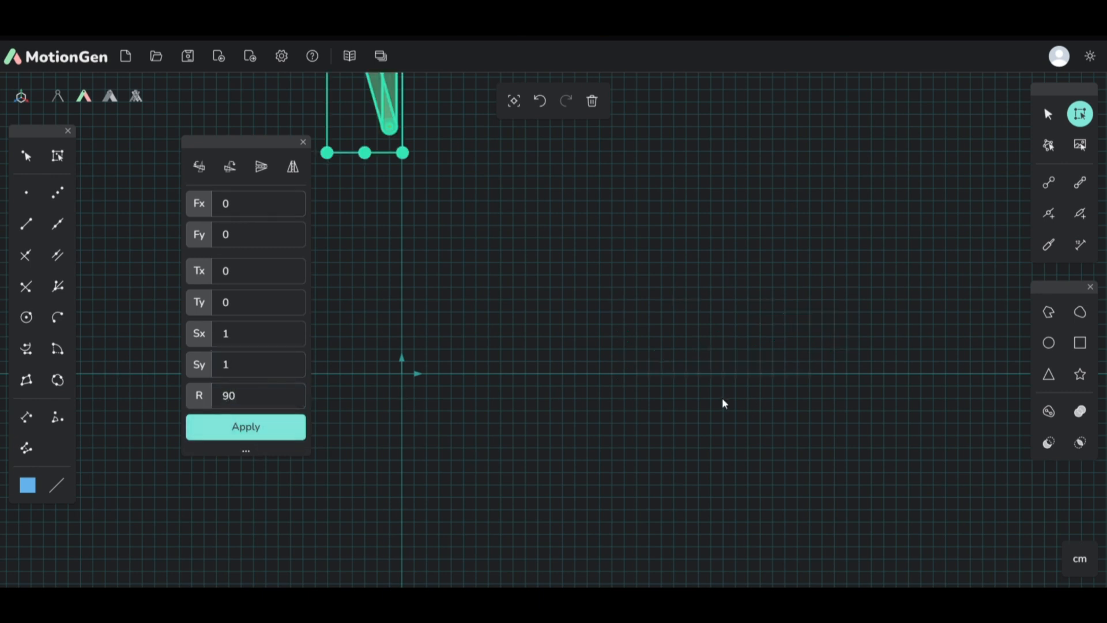
pyautogui.scroll(-3, 709, 444)
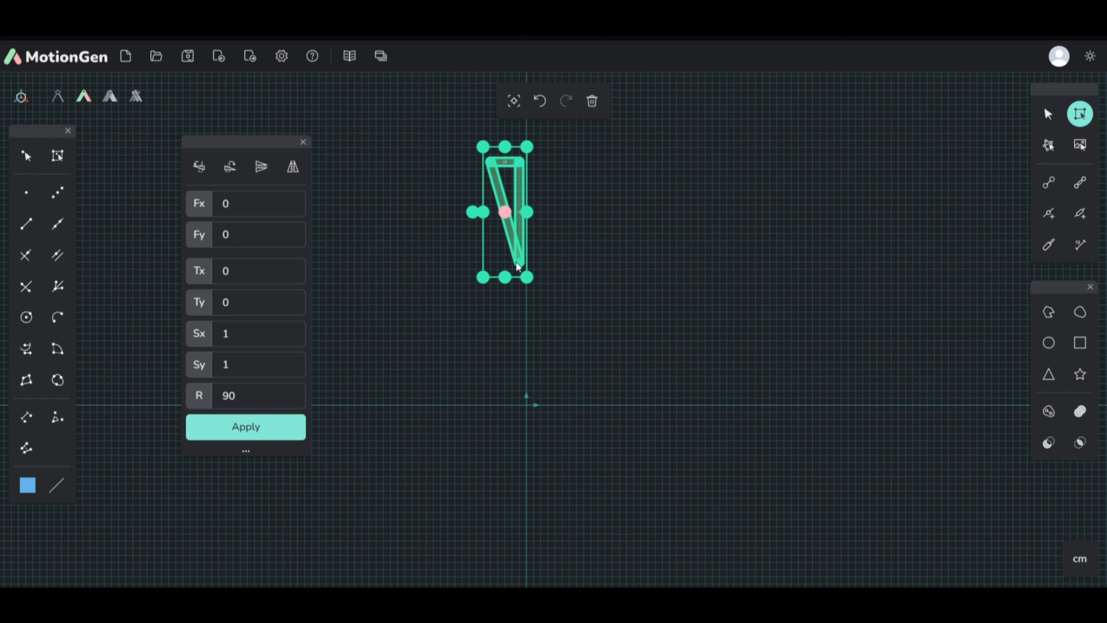
# Step: Set the fixed point of the transform to Fx -1 and Fy 15
pyautogui.doubleClick(242, 206)
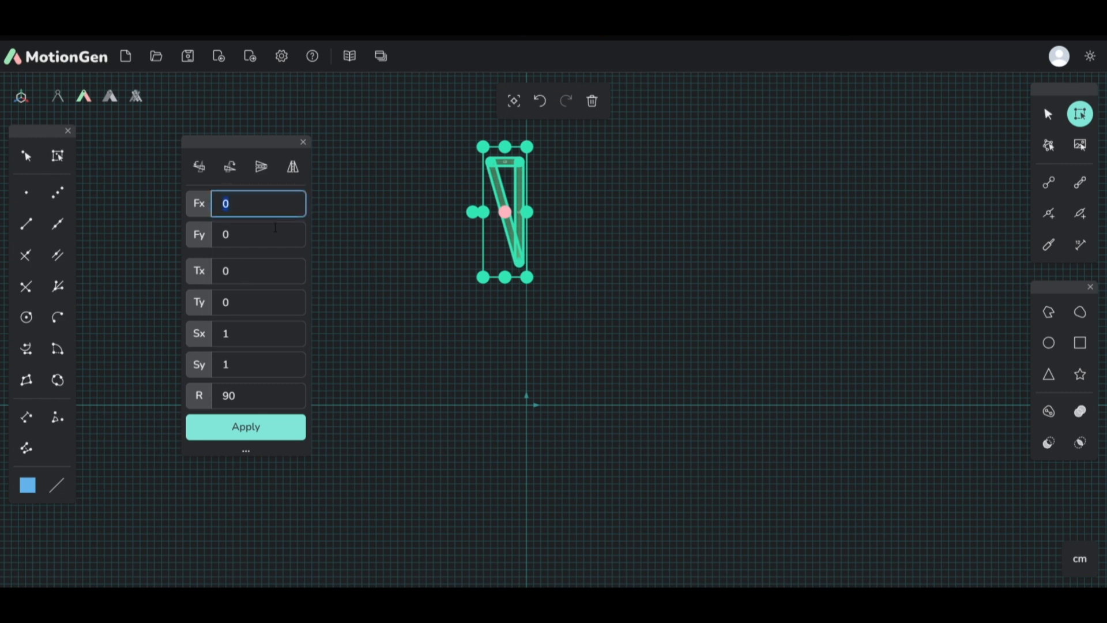
pyautogui.scroll(7, 526, 258)
pyautogui.scroll(-3, 523, 259)
pyautogui.scroll(4, 524, 462)
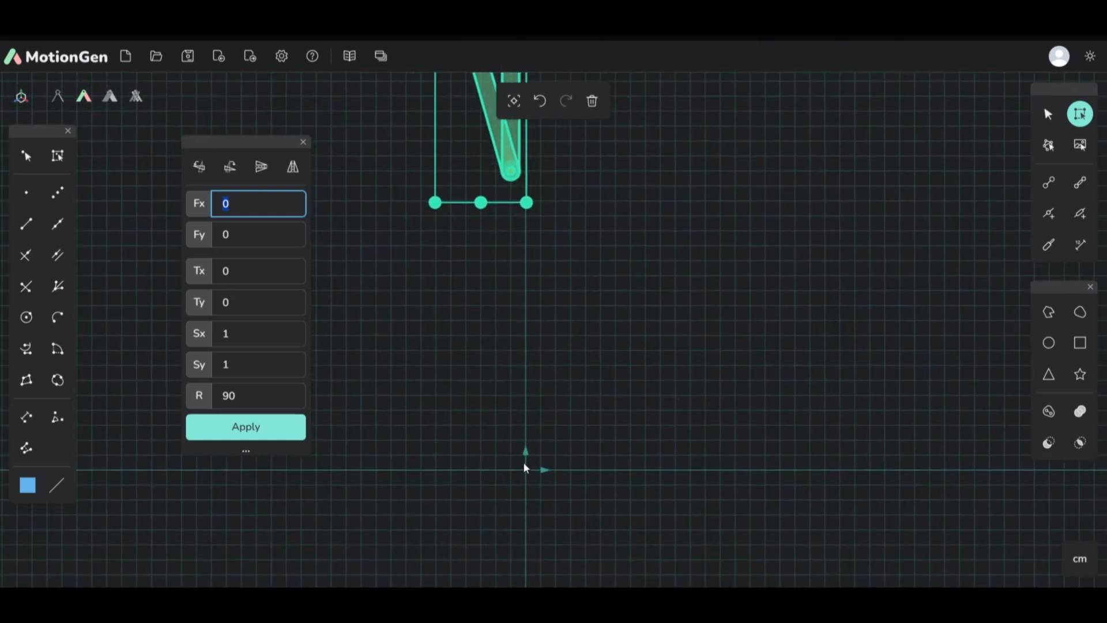
pyautogui.write('-1')
pyautogui.press('Tab')
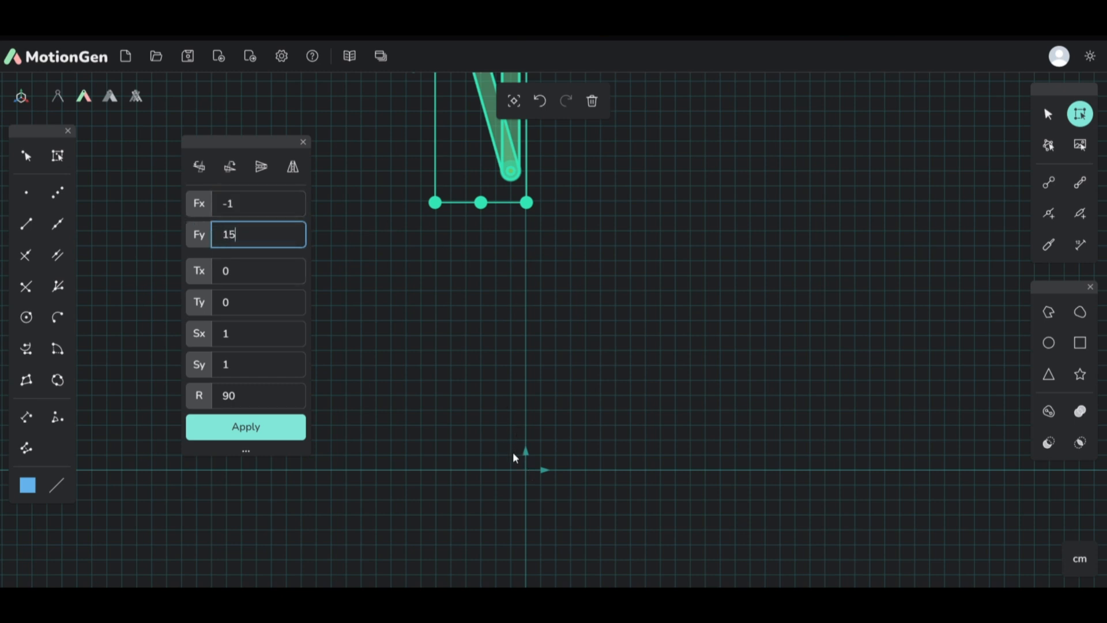
# Step: Apply the 90-degree rotation about the fixed point four times to bring the links through a full turn
pyautogui.click(264, 428)
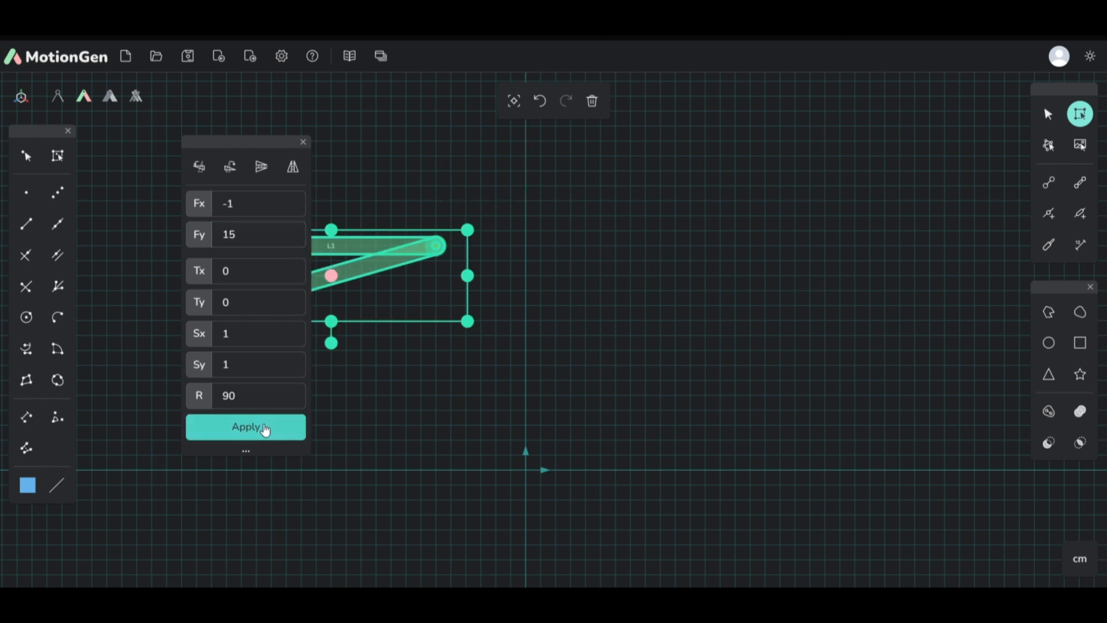
pyautogui.click(265, 429)
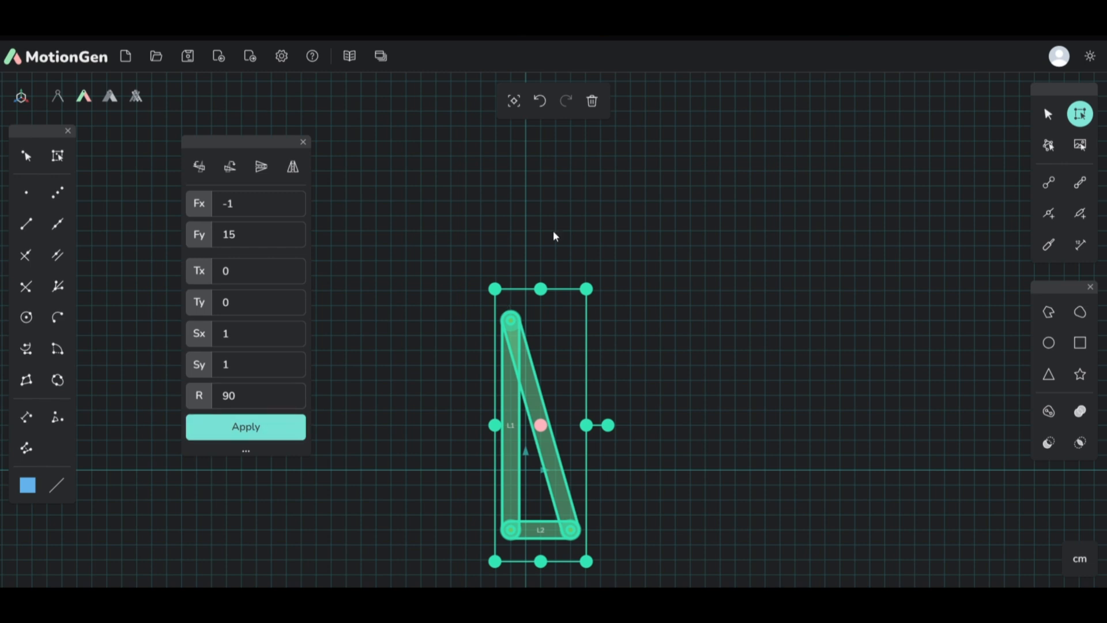
pyautogui.click(295, 426)
pyautogui.click(296, 425)
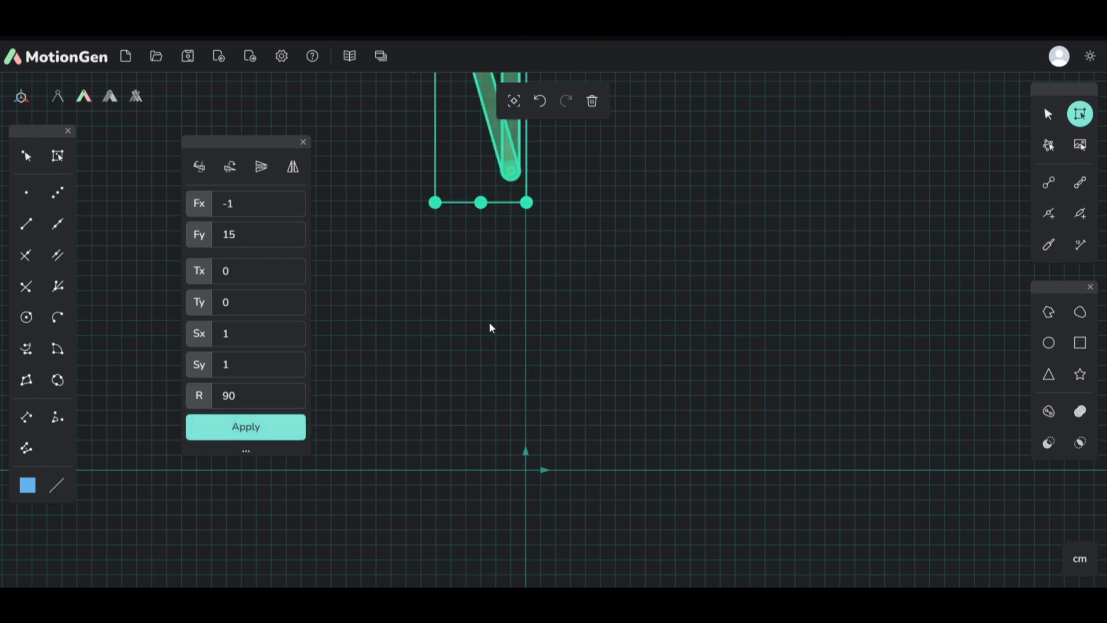
pyautogui.scroll(3, 519, 427)
pyautogui.scroll(-5, 504, 490)
pyautogui.scroll(-1, 504, 490)
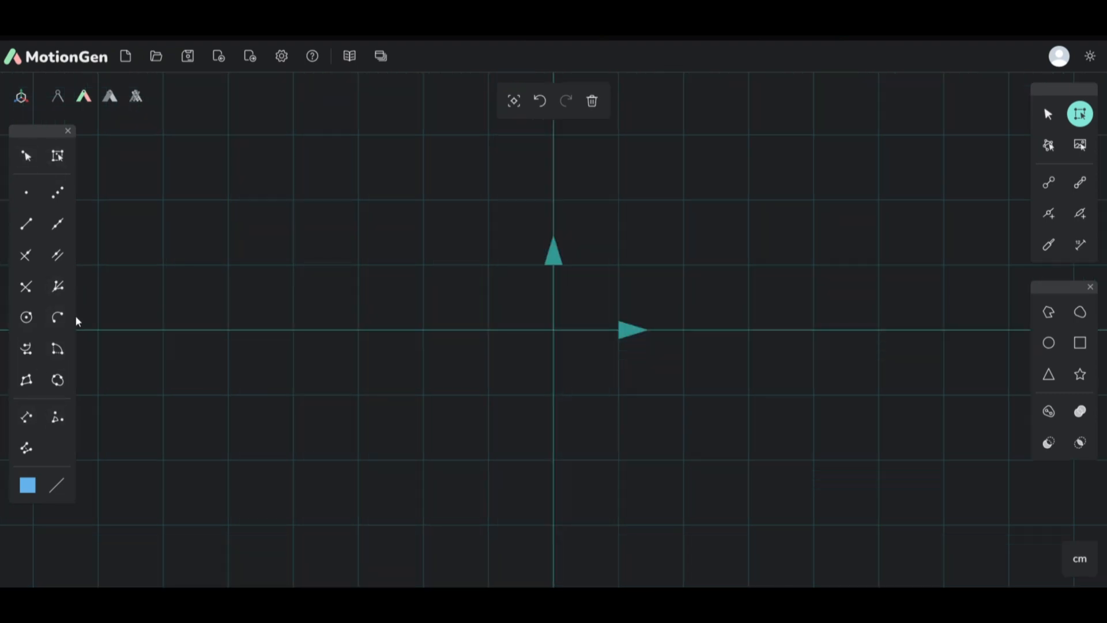
pyautogui.scroll(-3, 233, 369)
pyautogui.scroll(2, 316, 364)
pyautogui.scroll(-2, 316, 365)
pyautogui.scroll(-2, 590, 357)
pyautogui.scroll(3, 494, 349)
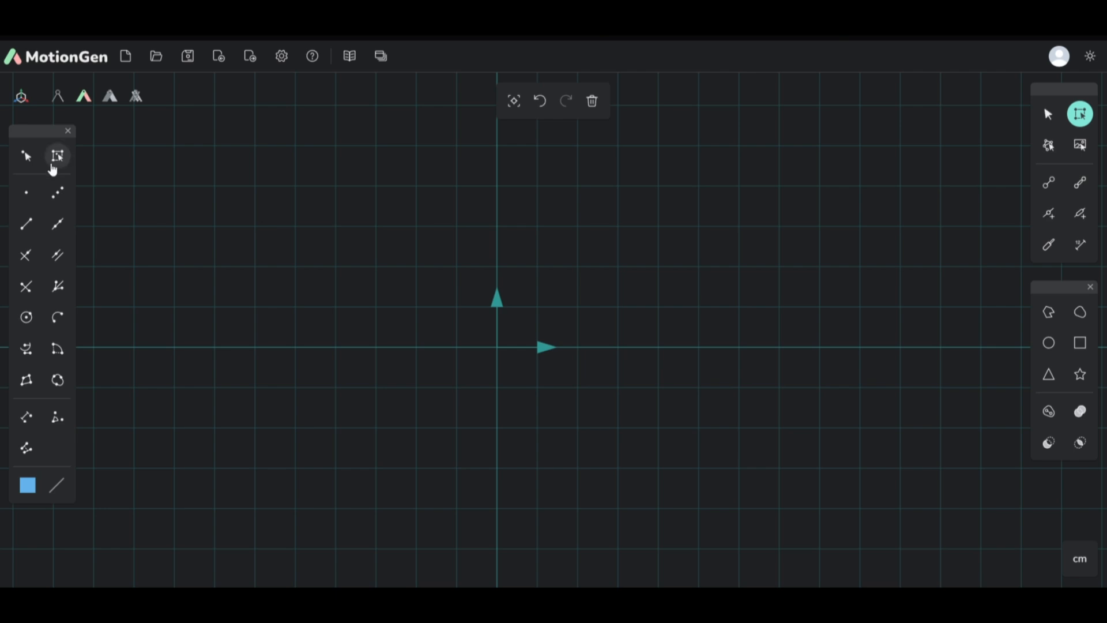
# Step: Place a point at the origin and another on the x-axis, then move the second one four grid squares right and four up from the origin
pyautogui.click(26, 192)
pyautogui.click(497, 347)
pyautogui.click(823, 348)
pyautogui.moveTo(823, 348); pyautogui.dragTo(662, 189)
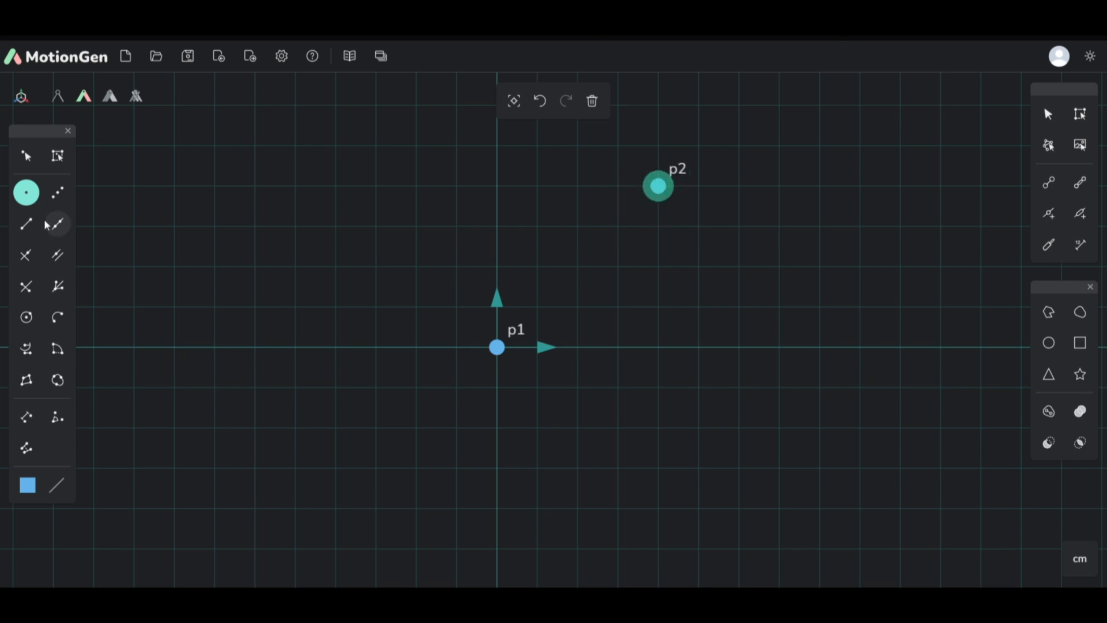
# Step: Draw a line segment sloping down from the upper left of the origin, passing between the two points to below the x-axis
pyautogui.click(26, 223)
pyautogui.click(399, 202)
pyautogui.click(931, 398)
pyautogui.scroll(2, 387, 391)
pyautogui.scroll(-2, 387, 390)
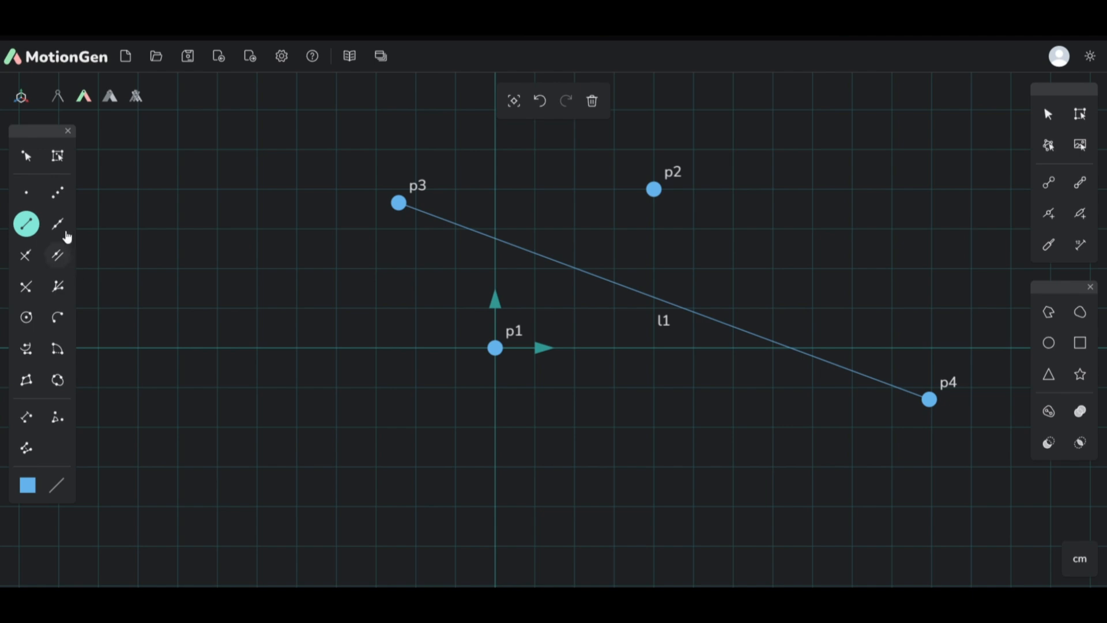
# Step: Construct a line perpendicular to segment l1 through point p2
pyautogui.click(26, 255)
pyautogui.click(400, 206)
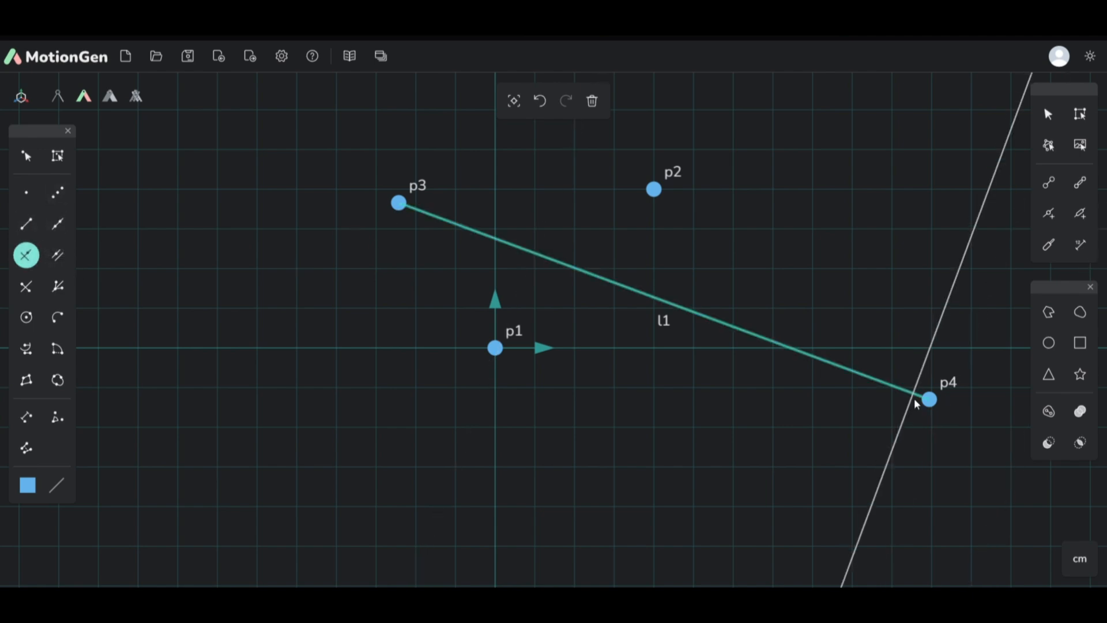
pyautogui.click(655, 189)
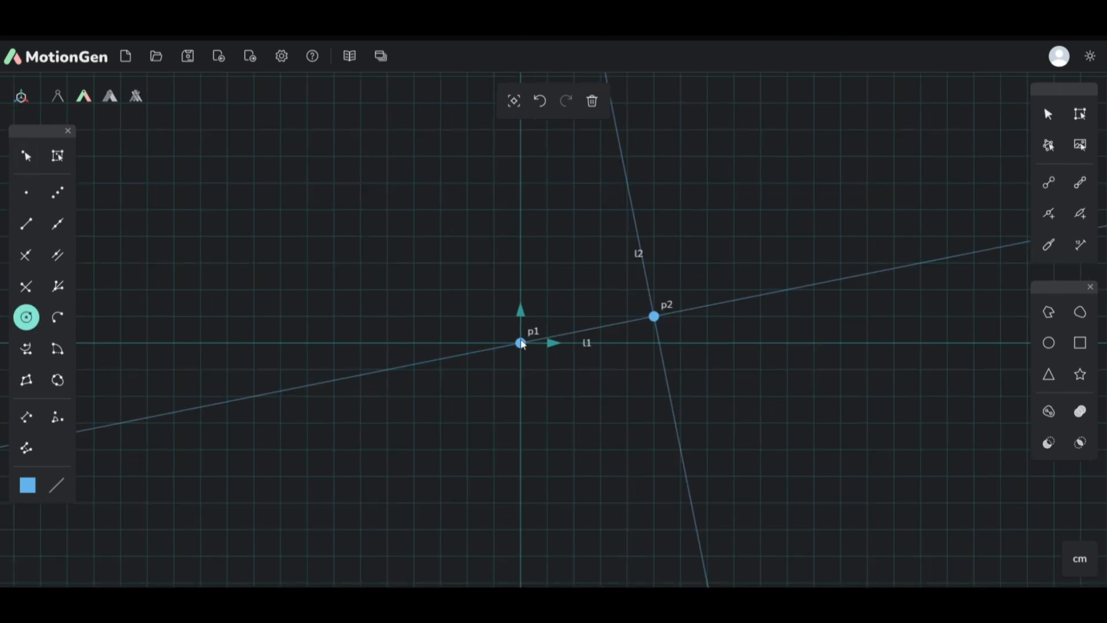
# Step: Draw a large circle centred on p1 and a smaller circle centred on the large circle's radius point p3
pyautogui.click(521, 343)
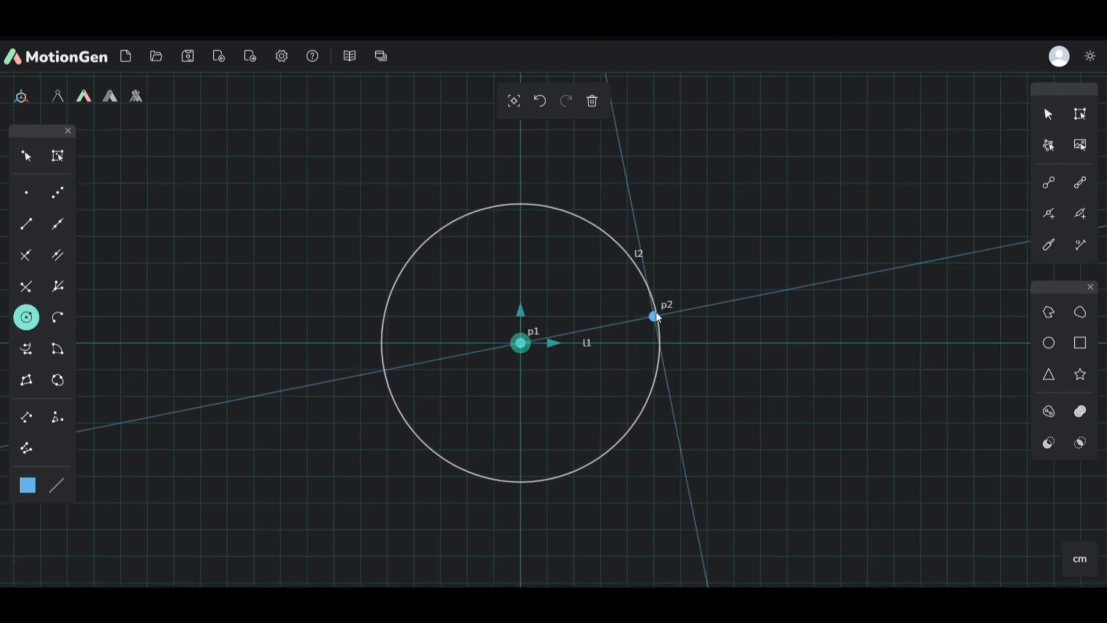
pyautogui.click(813, 264)
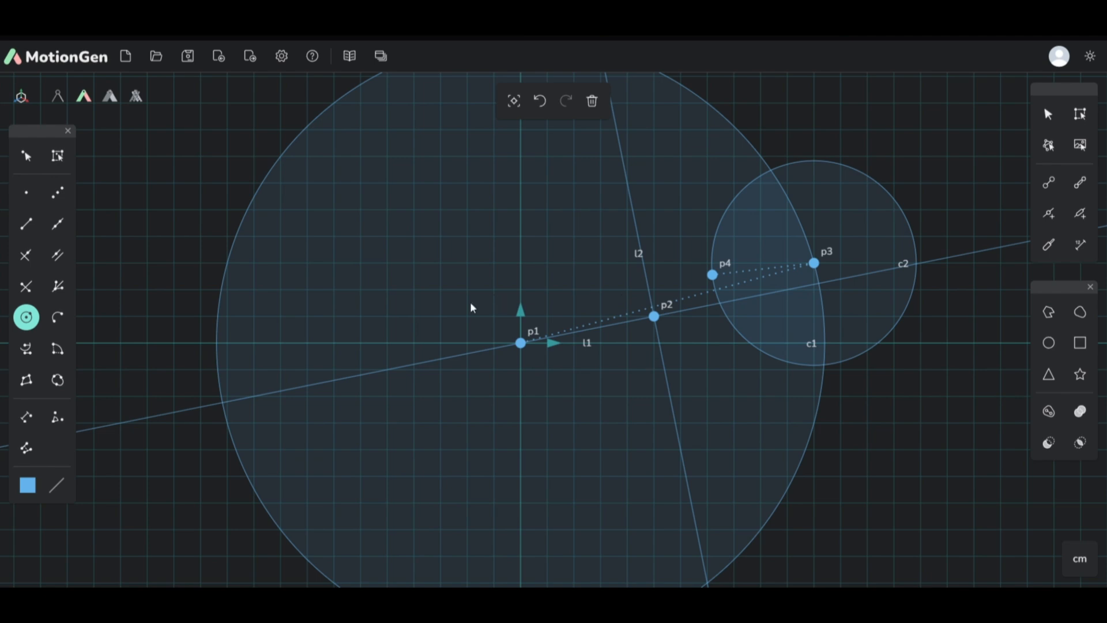
# Step: Dimension the distance between points p1 and p2
pyautogui.scroll(-3, 471, 308)
pyautogui.scroll(1, 539, 257)
pyautogui.scroll(-3, 552, 282)
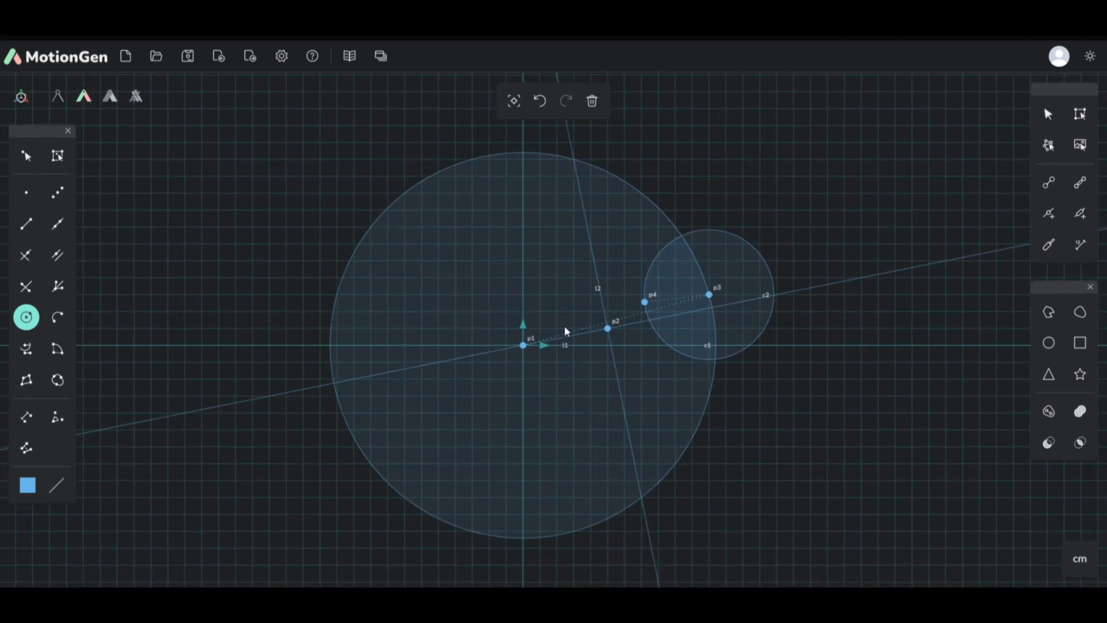
pyautogui.scroll(2, 96, 318)
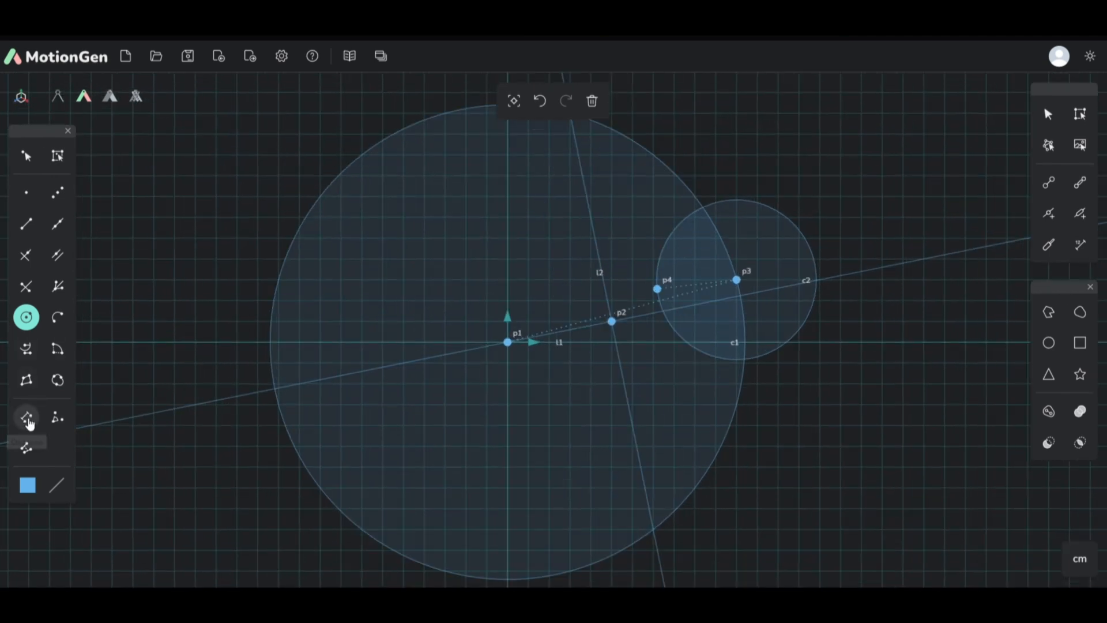
pyautogui.click(26, 416)
pyautogui.click(612, 323)
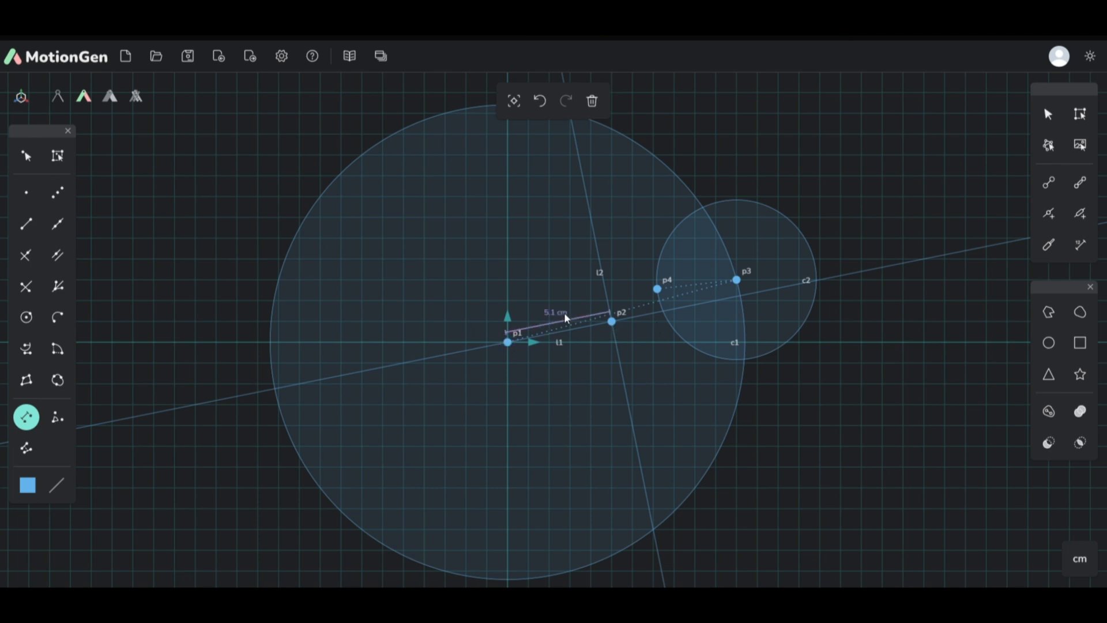
# Step: Add an angle dimension with its vertex at p3, running from p4 to p2
pyautogui.click(57, 418)
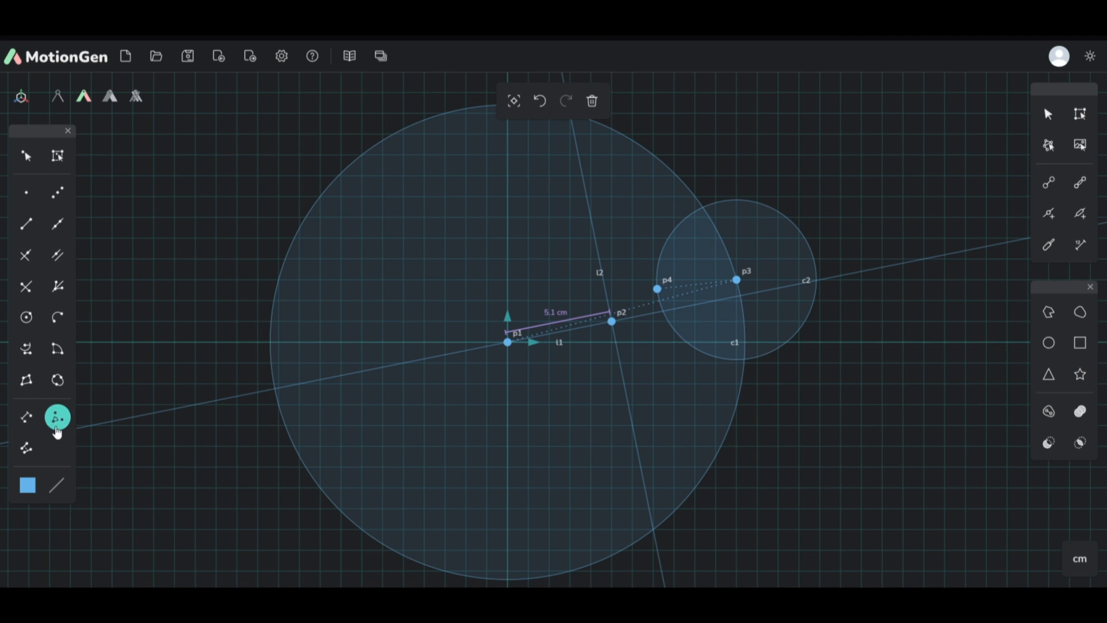
pyautogui.scroll(-2, 724, 279)
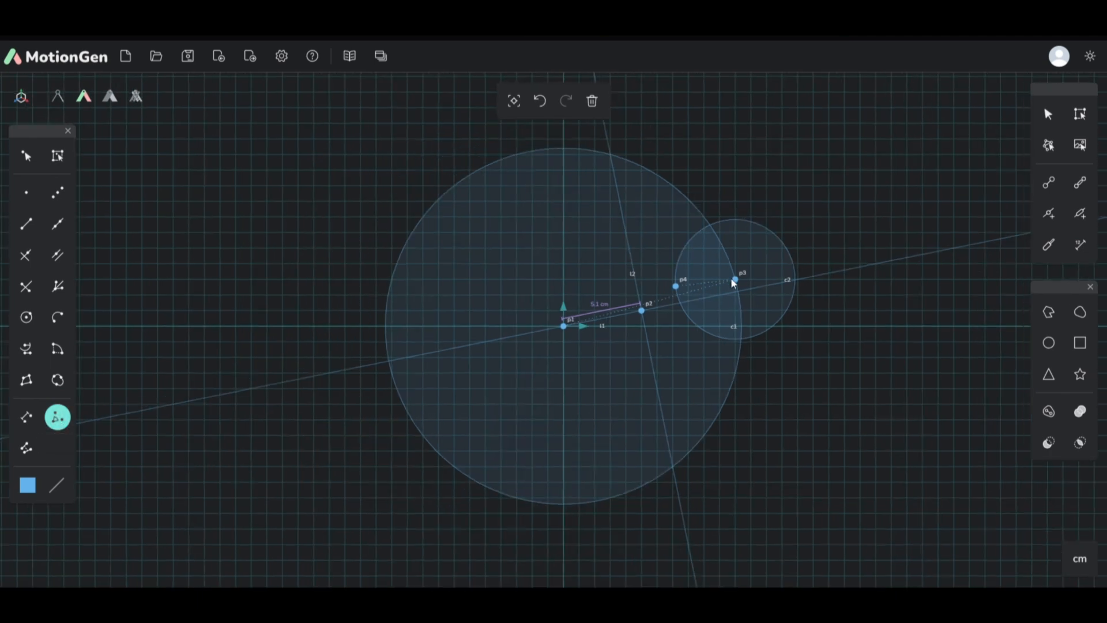
pyautogui.scroll(5, 731, 278)
pyautogui.click(594, 299)
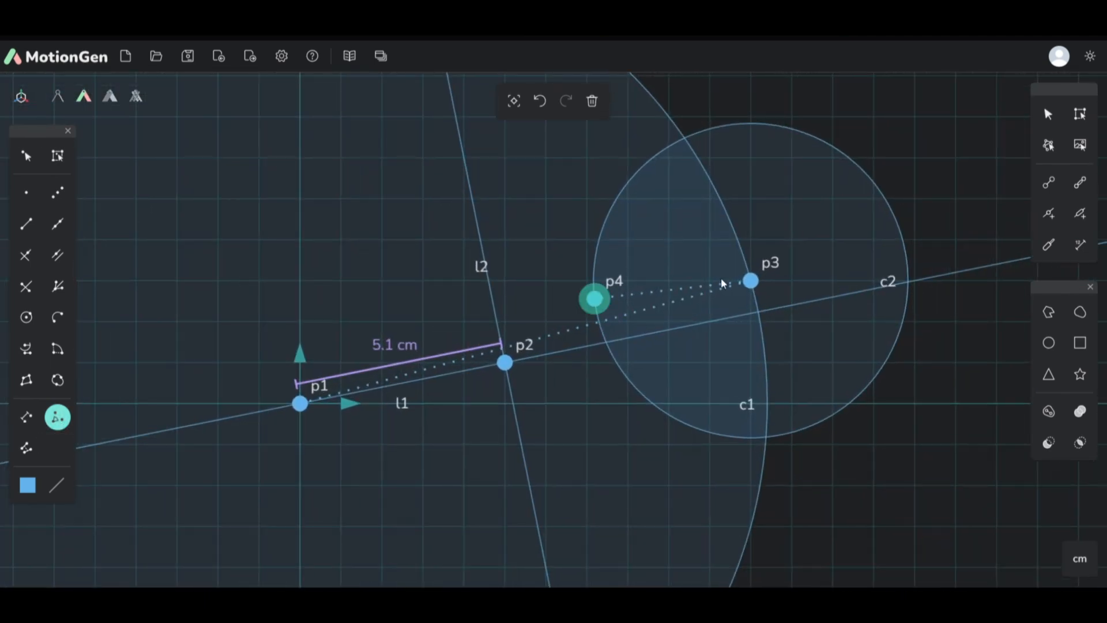
pyautogui.click(750, 281)
pyautogui.click(505, 362)
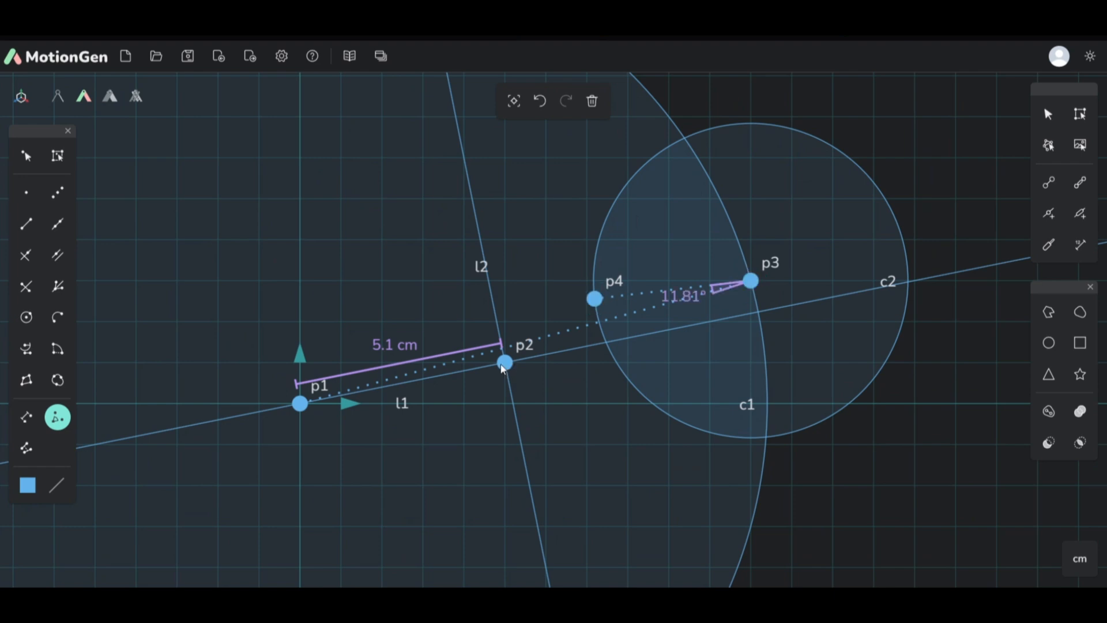
# Step: Move p4 upward to widen the angle at p3, and move p2 down below the x-axis
pyautogui.click(26, 156)
pyautogui.moveTo(588, 306); pyautogui.dragTo(620, 208)
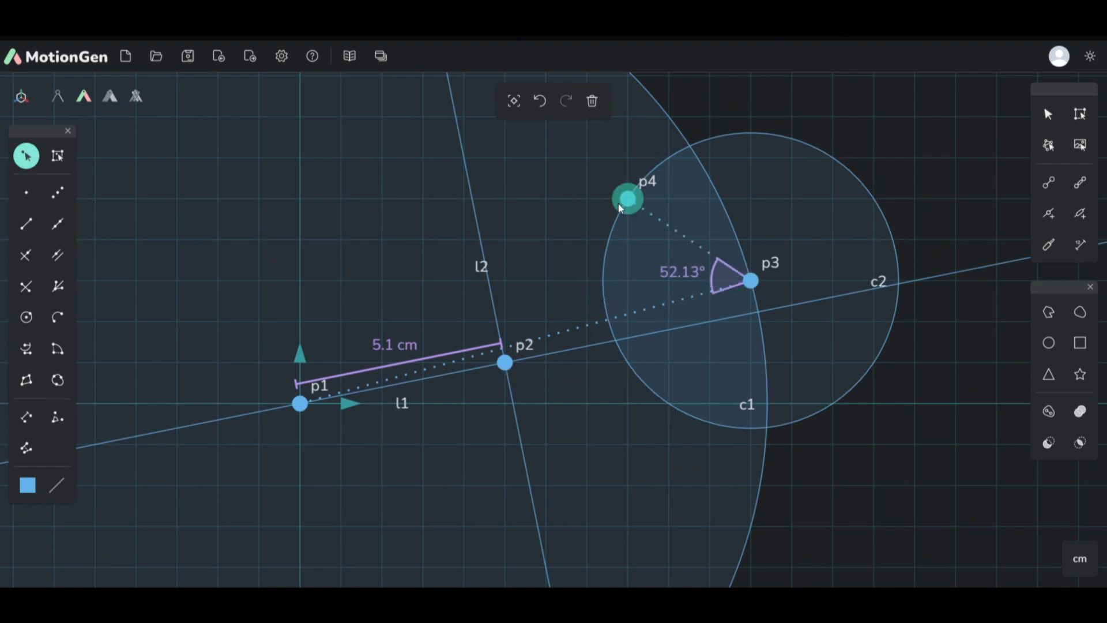
pyautogui.moveTo(505, 362); pyautogui.dragTo(518, 459)
# Step: Draw a semicircular arc from p2 to a new point below it and slightly to the right
pyautogui.click(57, 318)
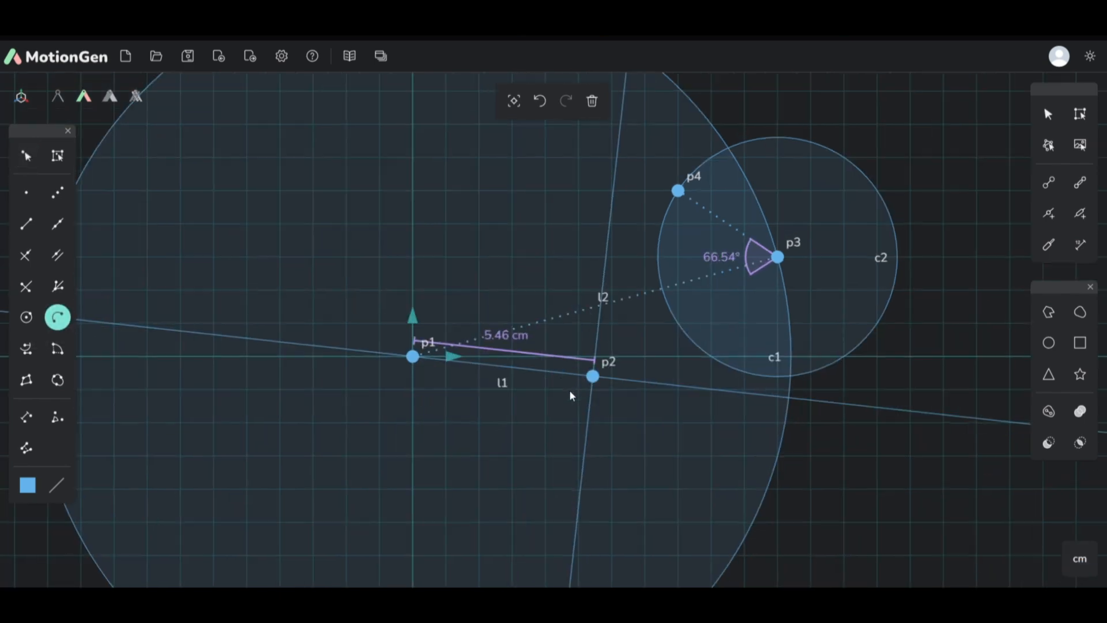
pyautogui.scroll(-5, 499, 460)
pyautogui.click(560, 410)
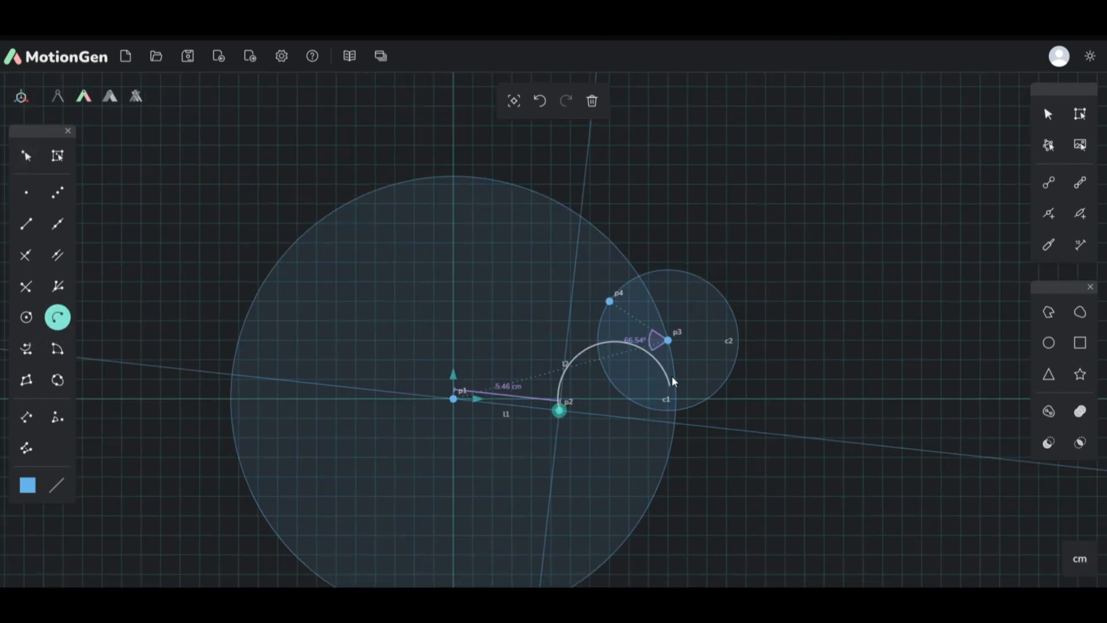
pyautogui.click(610, 515)
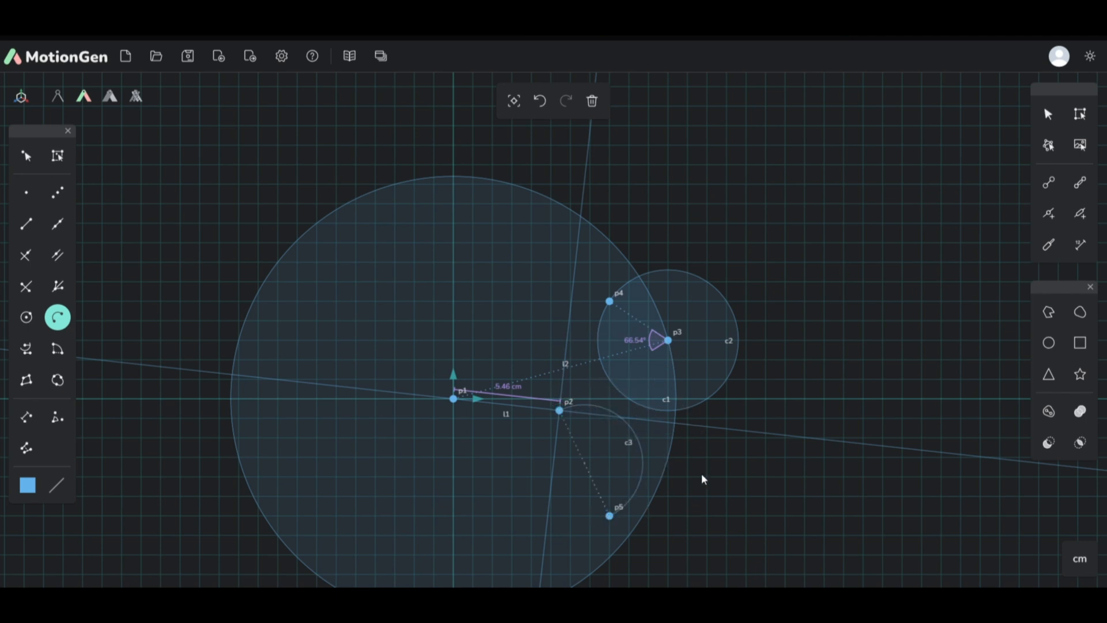
# Step: Set the drawing colour to green (RGB 100, 237, 115) and choose the dotted line style
pyautogui.click(27, 485)
pyautogui.click(58, 368)
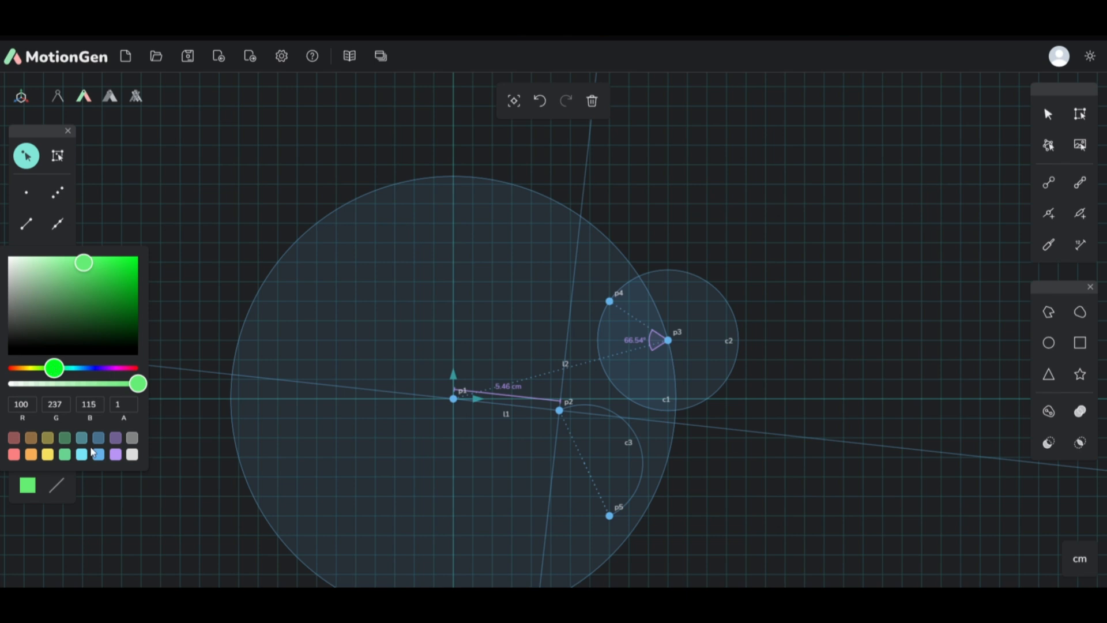
pyautogui.click(57, 485)
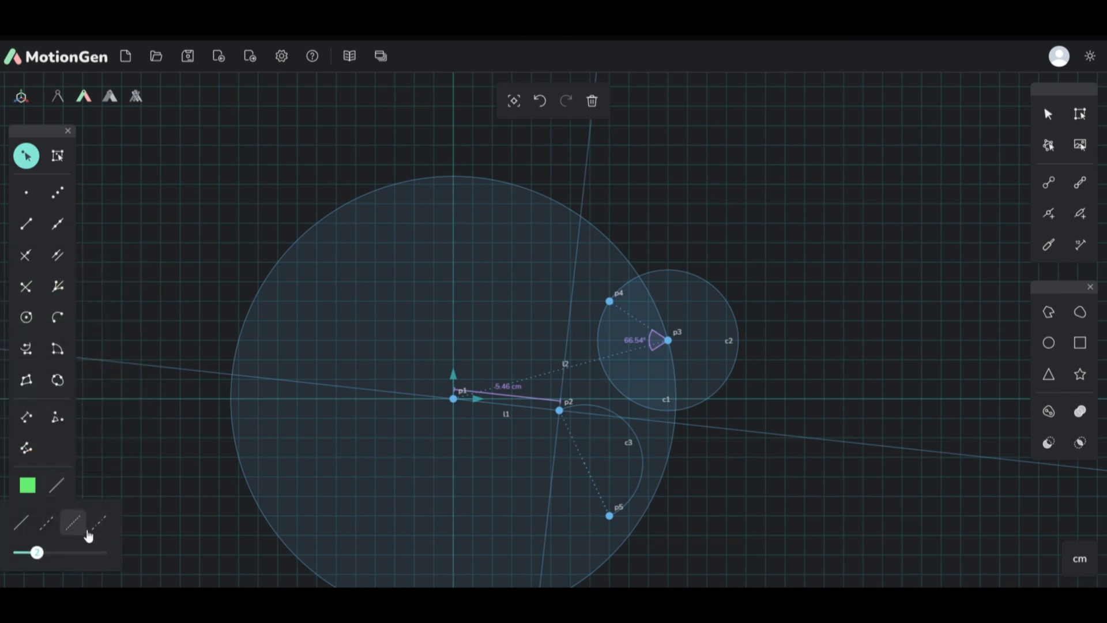
pyautogui.click(73, 522)
# Step: Draw a green dotted segment from p1 up to a new point above the large circle
pyautogui.click(26, 223)
pyautogui.click(454, 399)
pyautogui.click(578, 119)
# Step: Move the green segment's upper endpoint left until it lies just left of the y-axis
pyautogui.scroll(-1, 562, 254)
pyautogui.scroll(2, 536, 233)
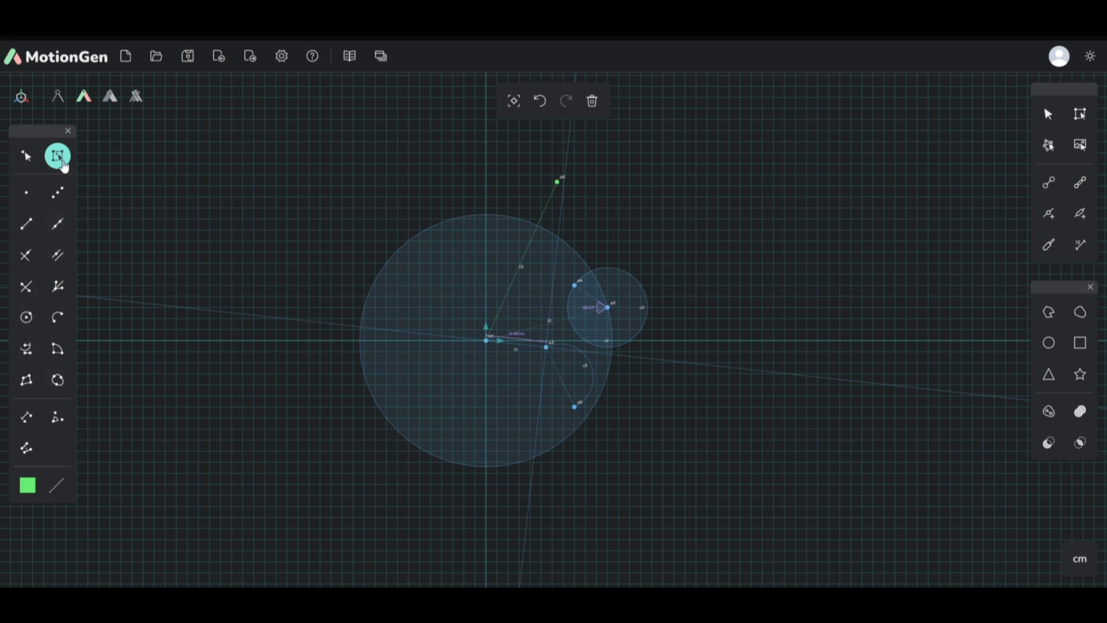
pyautogui.click(29, 160)
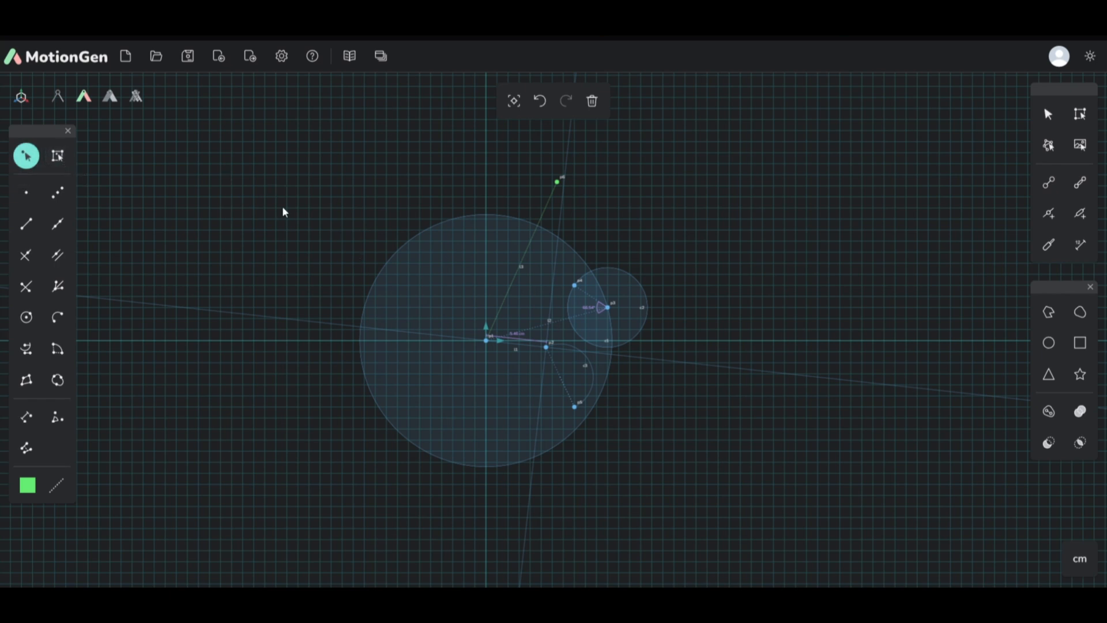
pyautogui.click(558, 183)
pyautogui.moveTo(558, 183); pyautogui.dragTo(476, 188)
# Step: Select all the geometry together with Geo-Multi-Select, shift it slightly right and up, and clear the selection
pyautogui.click(69, 159)
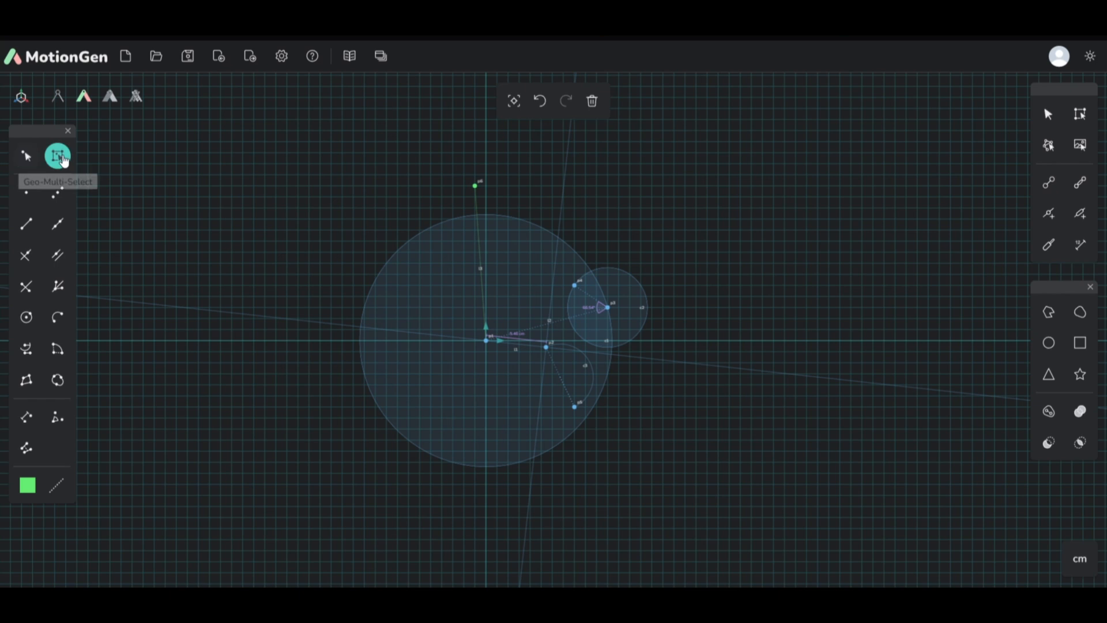
pyautogui.moveTo(304, 147); pyautogui.dragTo(726, 534)
pyautogui.moveTo(527, 318)
pyautogui.mouseDown()
pyautogui.moveTo(686, 298)
pyautogui.moveTo(497, 293)
pyautogui.moveTo(533, 318)
pyautogui.mouseUp()
pyautogui.click(721, 296)
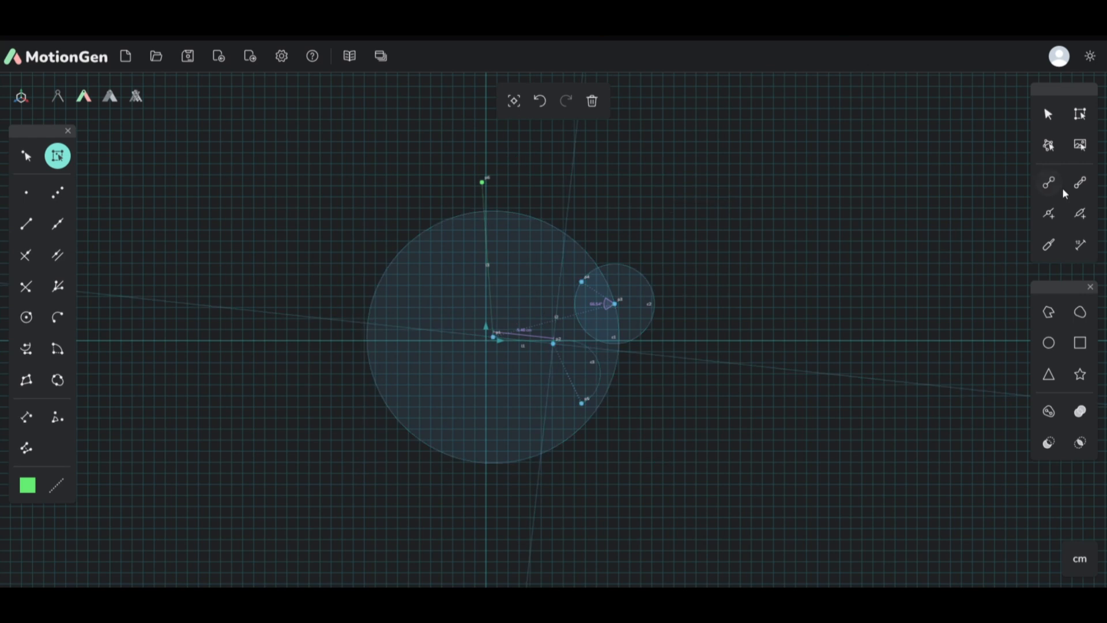
# Step: Try to move the green point p6 with the mechanism Select tool instead of the geometry selection tool
pyautogui.click(1048, 115)
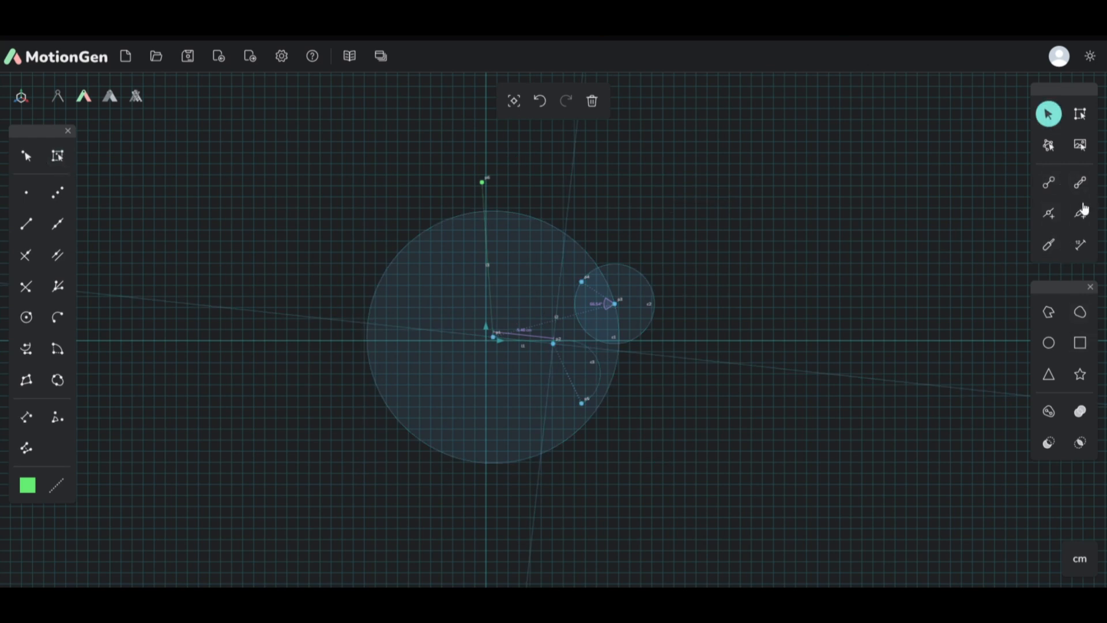
pyautogui.scroll(3, 468, 290)
pyautogui.scroll(4, 986, 165)
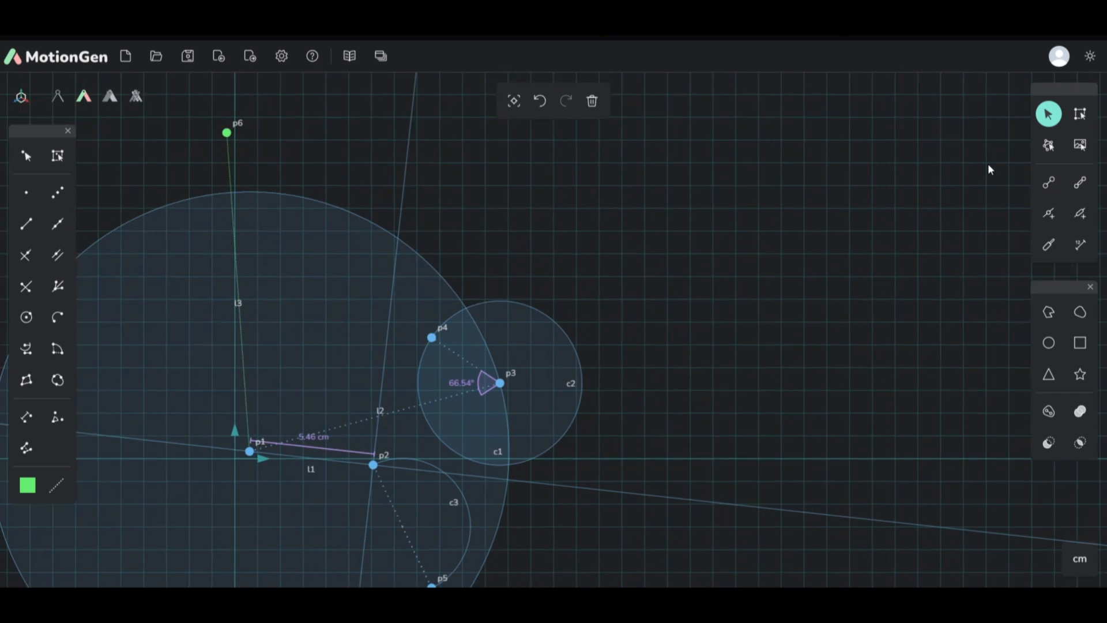
pyautogui.scroll(-3, 825, 311)
pyautogui.moveTo(378, 289); pyautogui.dragTo(477, 367)
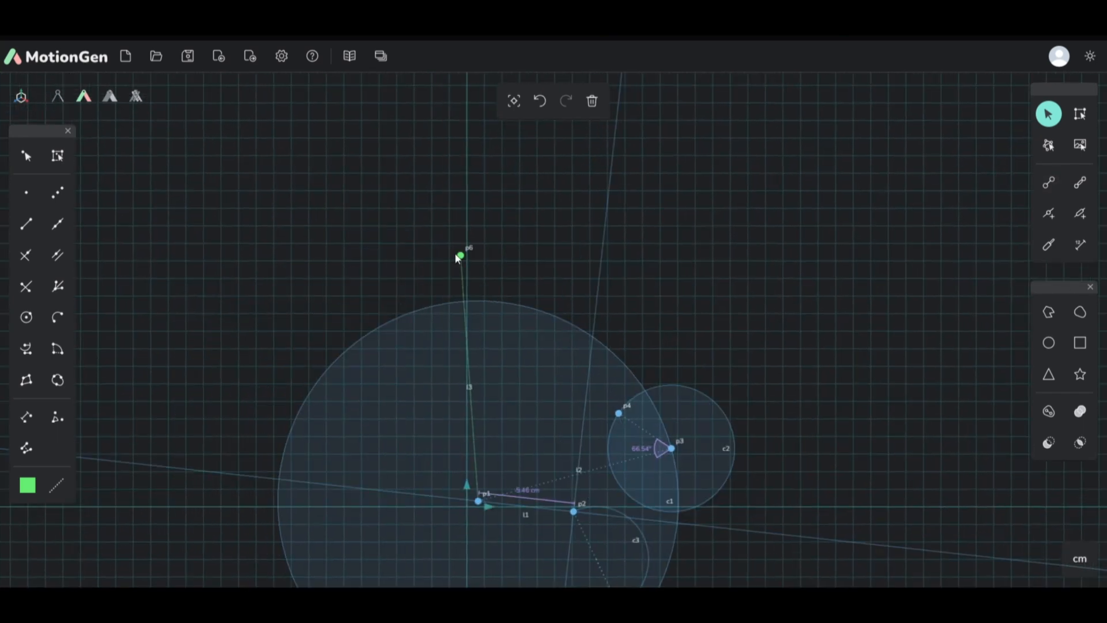
pyautogui.moveTo(465, 261); pyautogui.dragTo(412, 210)
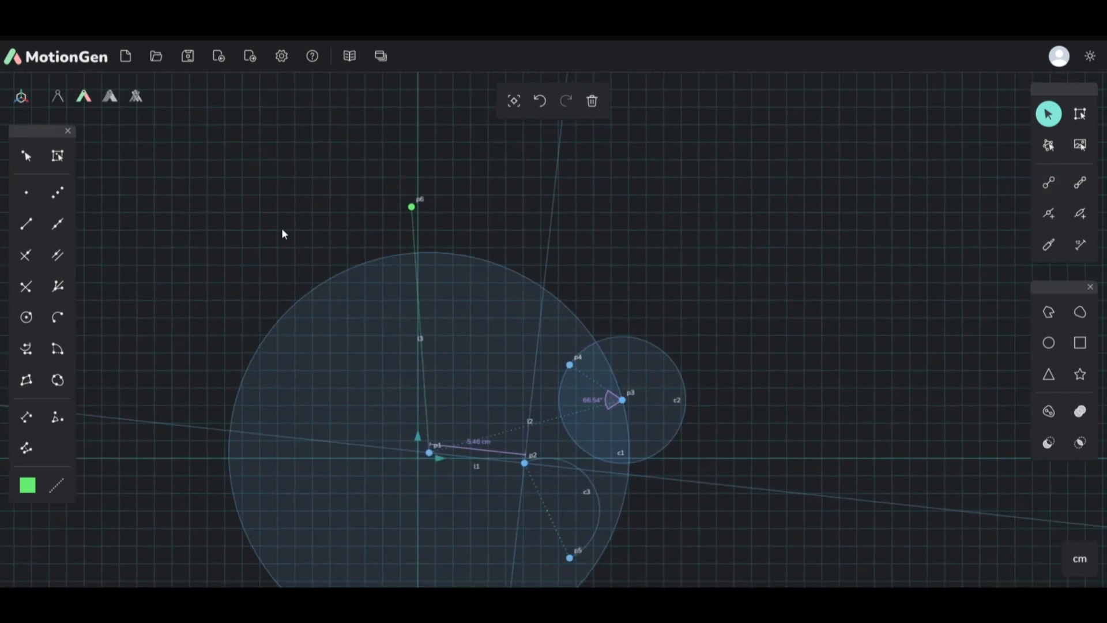
# Step: Move the green point p6 left so that the segment from p1 slants to the upper left of the y-axis
pyautogui.moveTo(549, 444); pyautogui.dragTo(592, 401)
pyautogui.moveTo(455, 163); pyautogui.dragTo(366, 167)
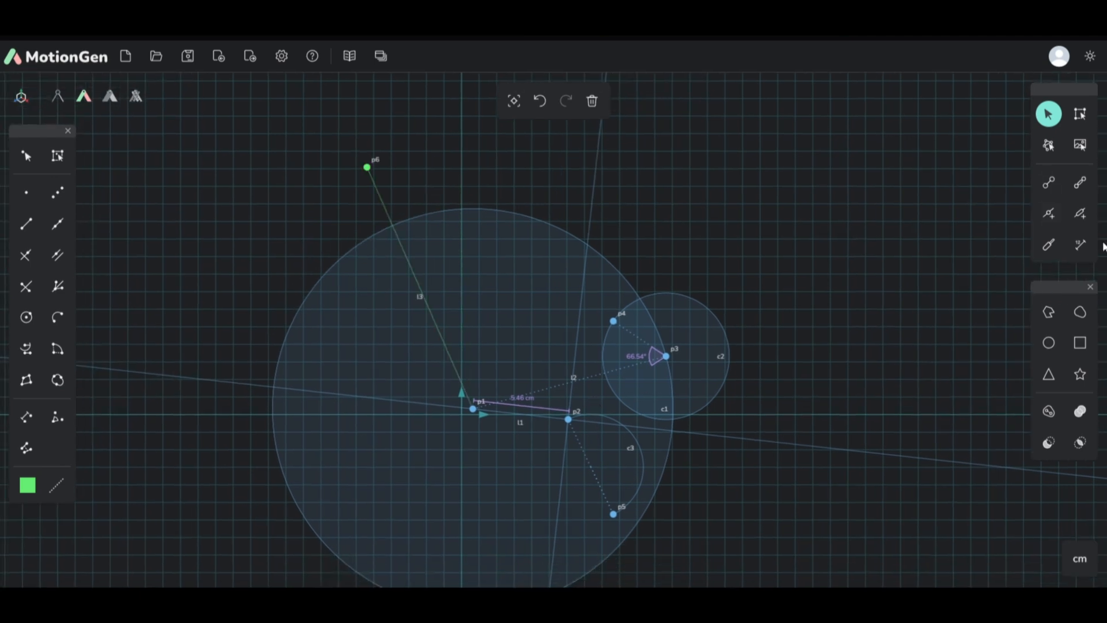
# Step: Draw a link from point p1 diagonally up to the right, ending above the small circle c2
pyautogui.click(1049, 183)
pyautogui.moveTo(473, 408); pyautogui.dragTo(637, 175)
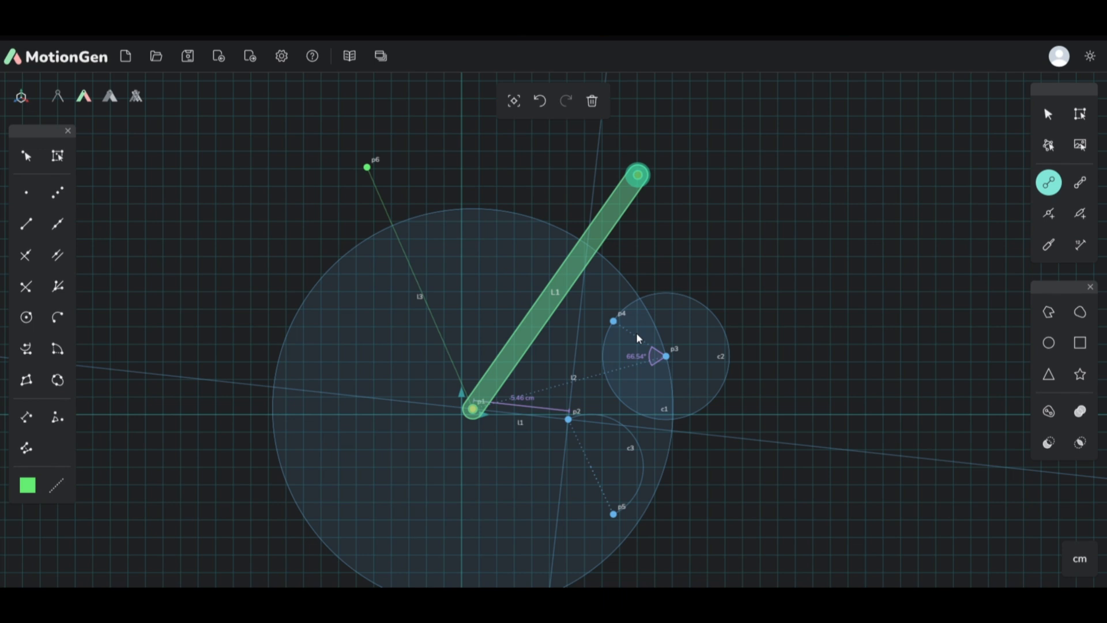
pyautogui.click(640, 174)
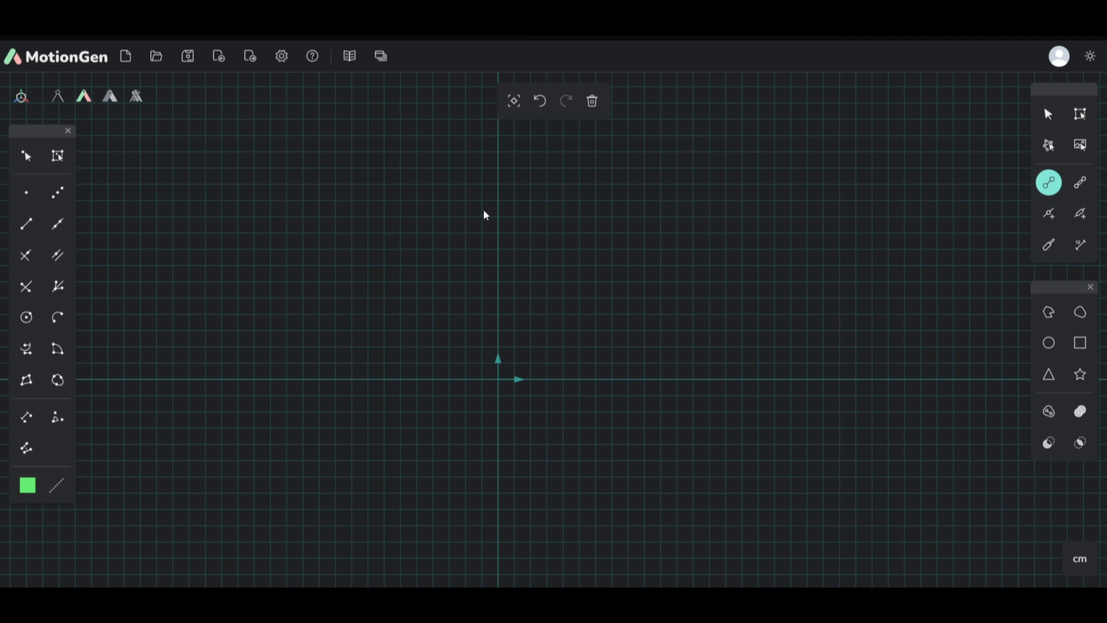
# Step: Open the Path Synthesis tools and place their window over the canvas, clear of the Shapes tools
pyautogui.click(382, 56)
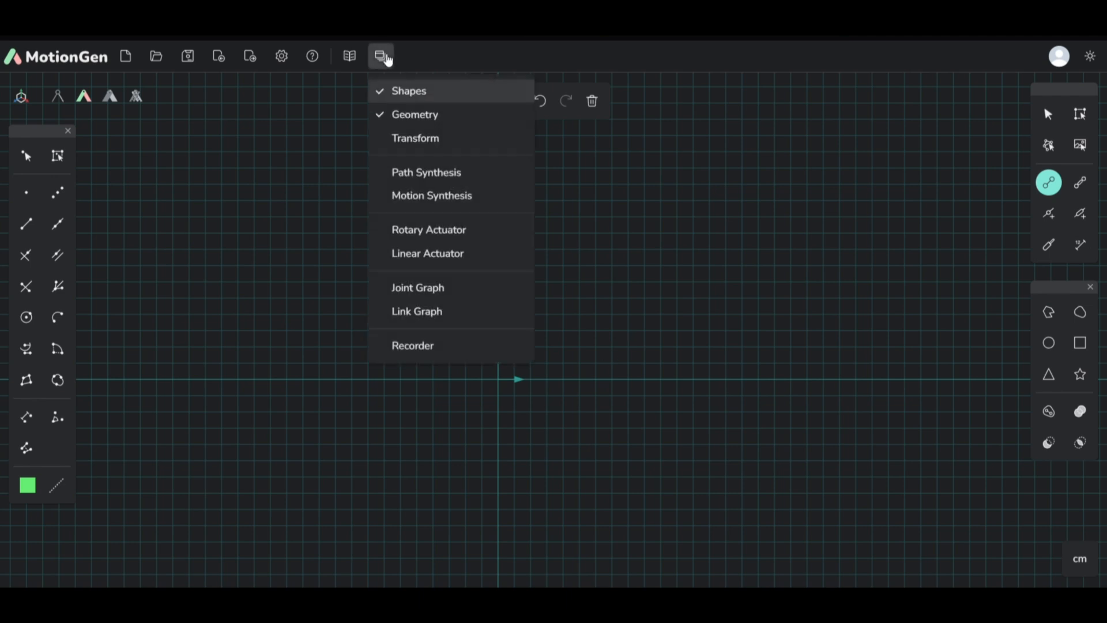
pyautogui.click(477, 173)
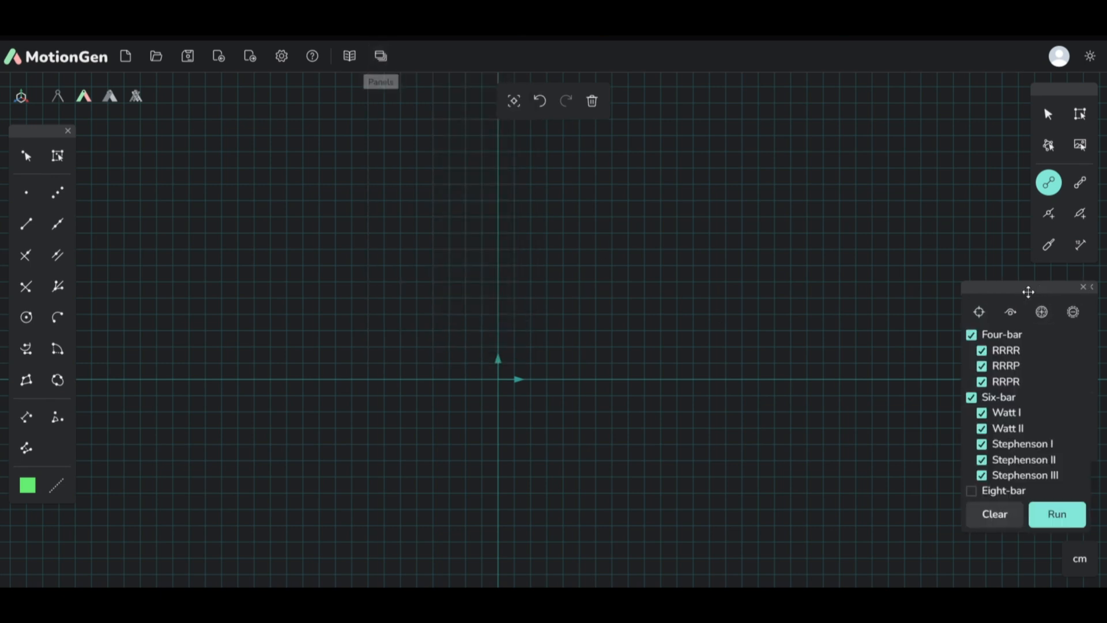
pyautogui.moveTo(1028, 293); pyautogui.dragTo(938, 241)
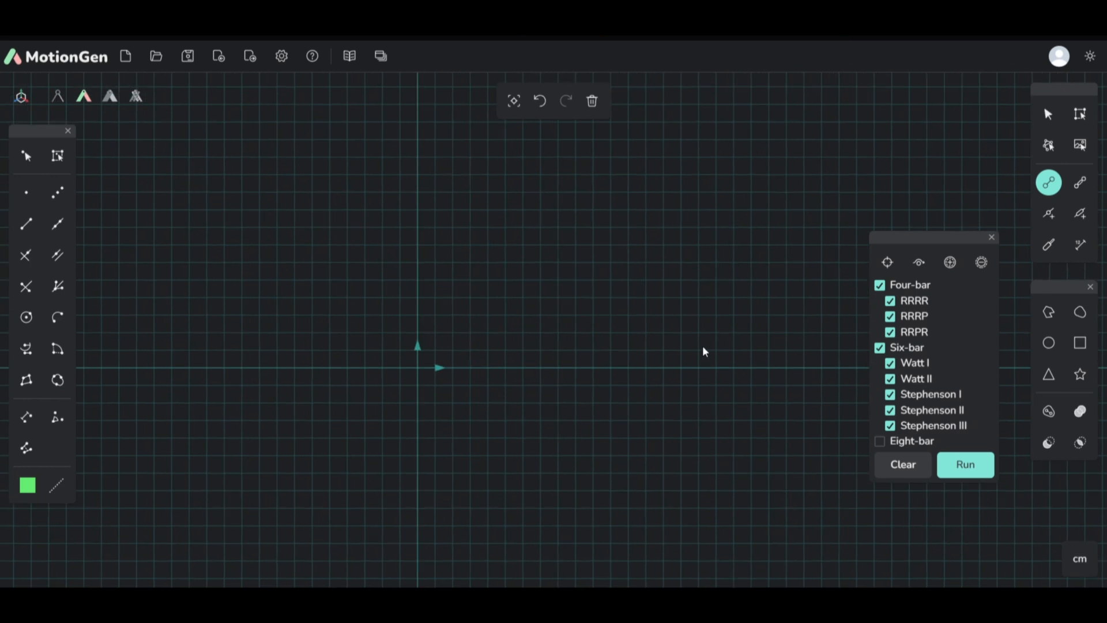
pyautogui.moveTo(956, 244); pyautogui.dragTo(796, 271)
pyautogui.scroll(3, 489, 364)
pyautogui.scroll(-4, 943, 299)
pyautogui.scroll(4, 474, 336)
pyautogui.scroll(-4, 485, 335)
pyautogui.scroll(4, 692, 335)
pyautogui.moveTo(785, 268); pyautogui.dragTo(867, 249)
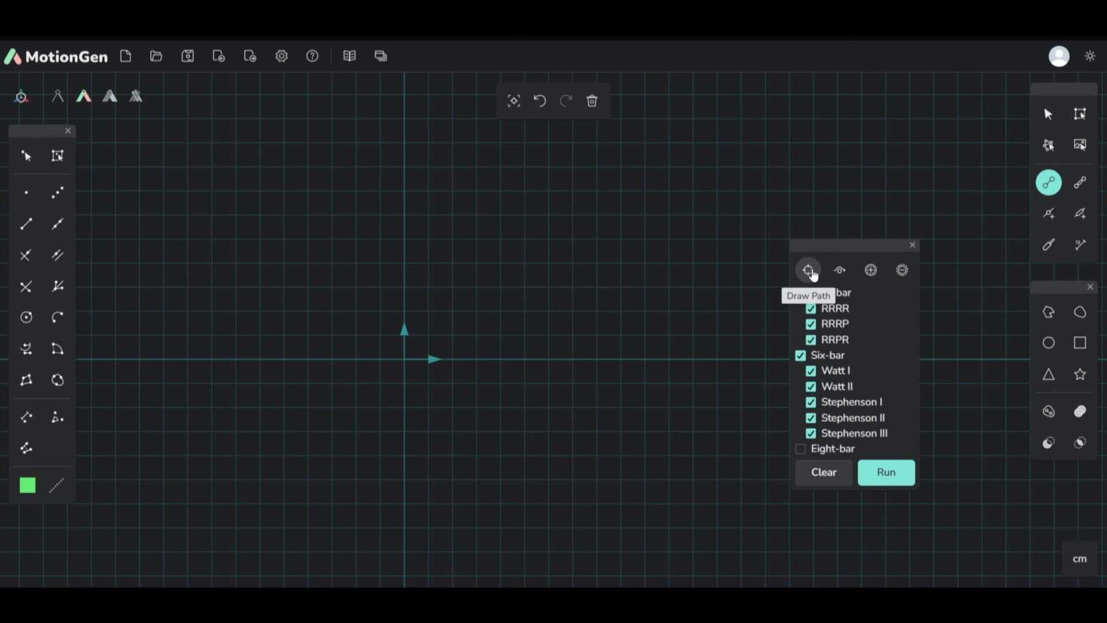
# Step: Draw a freehand closed oval path around the origin with Draw Path, wider than it is tall and sloping down to the right
pyautogui.click(810, 272)
pyautogui.moveTo(503, 255)
pyautogui.mouseDown()
pyautogui.moveTo(316, 242)
pyautogui.moveTo(255, 383)
pyautogui.mouseUp()
pyautogui.moveTo(392, 473)
pyautogui.mouseDown()
pyautogui.moveTo(672, 477)
pyautogui.moveTo(679, 330)
pyautogui.moveTo(557, 262)
pyautogui.moveTo(522, 260)
pyautogui.mouseUp()
pyautogui.scroll(-3, 546, 294)
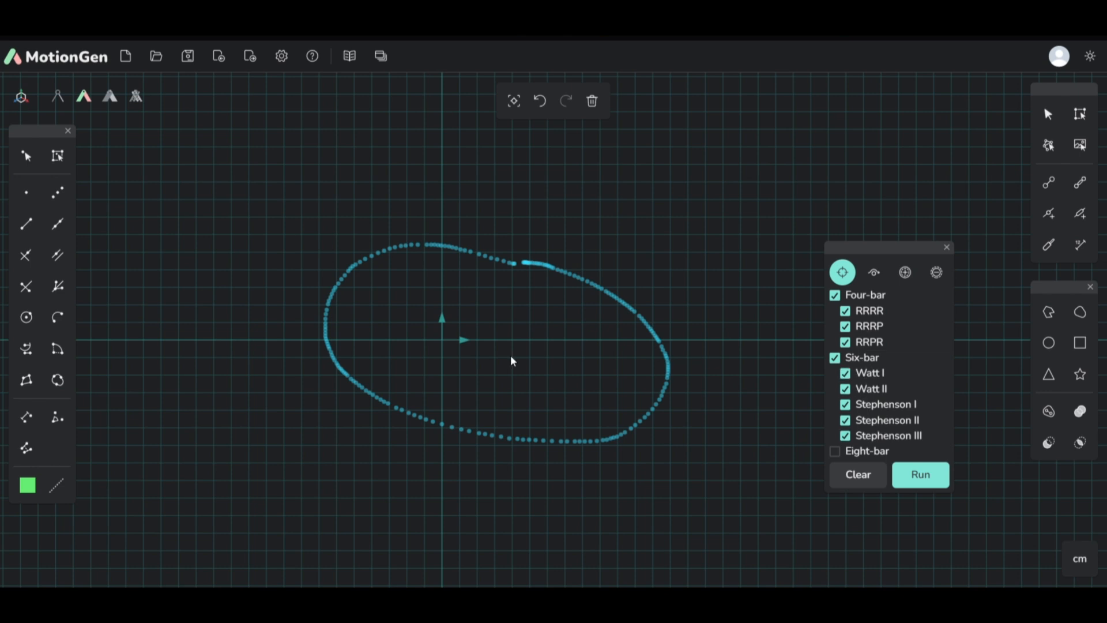
# Step: Run the path synthesis for the four-bar and six-bar types and inspect how the first mechanism fits the drawn path
pyautogui.click(931, 477)
pyautogui.scroll(-5, 572, 269)
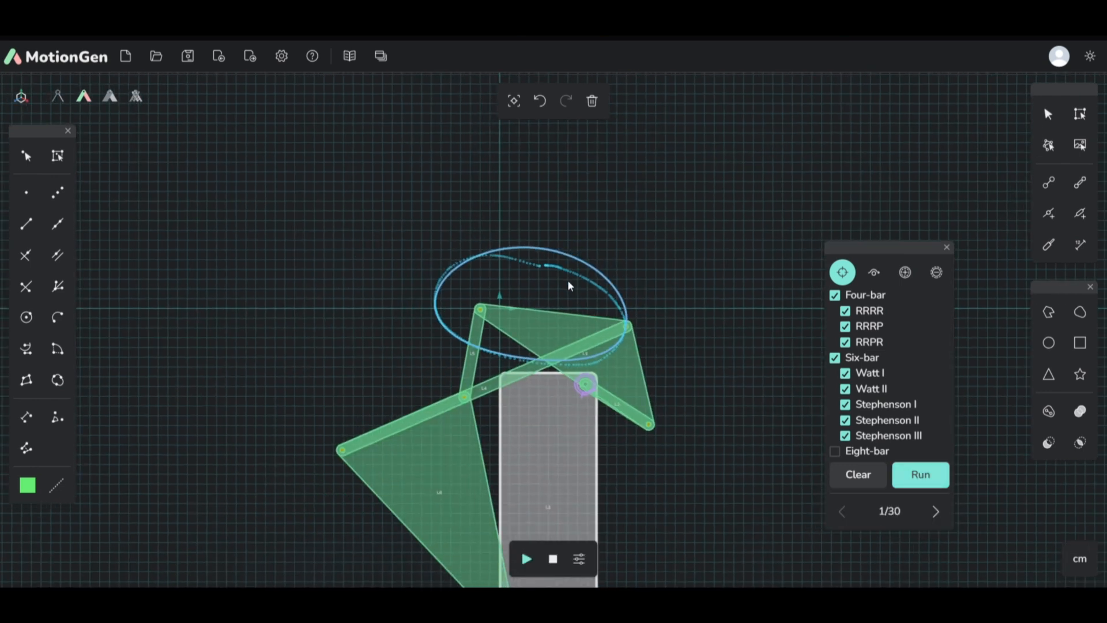
pyautogui.scroll(4, 536, 283)
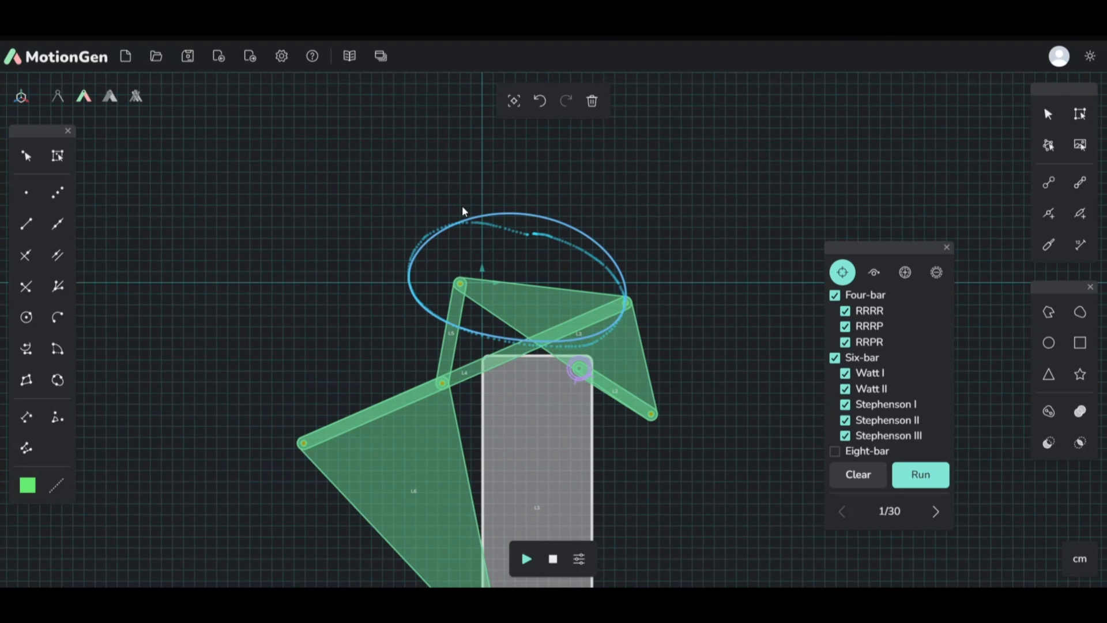
pyautogui.scroll(-1, 497, 198)
pyautogui.scroll(4, 526, 297)
pyautogui.scroll(-4, 536, 275)
pyautogui.scroll(2, 535, 274)
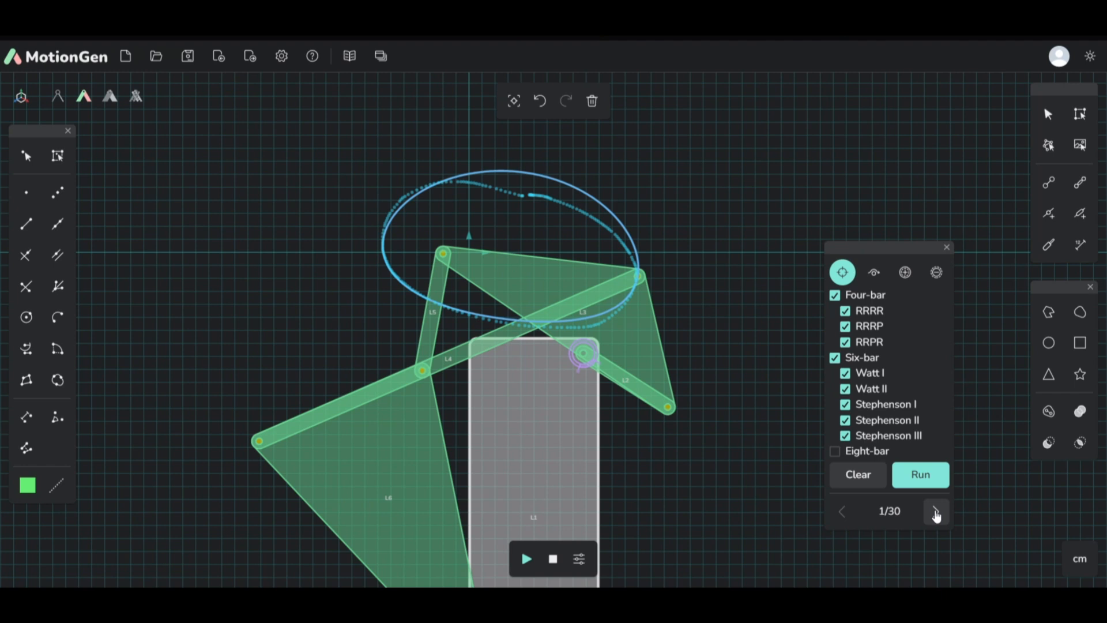
# Step: Browse the synthesized mechanisms, go back once to compare the fifth, and settle on solution 9
pyautogui.click(936, 511)
pyautogui.click(937, 513)
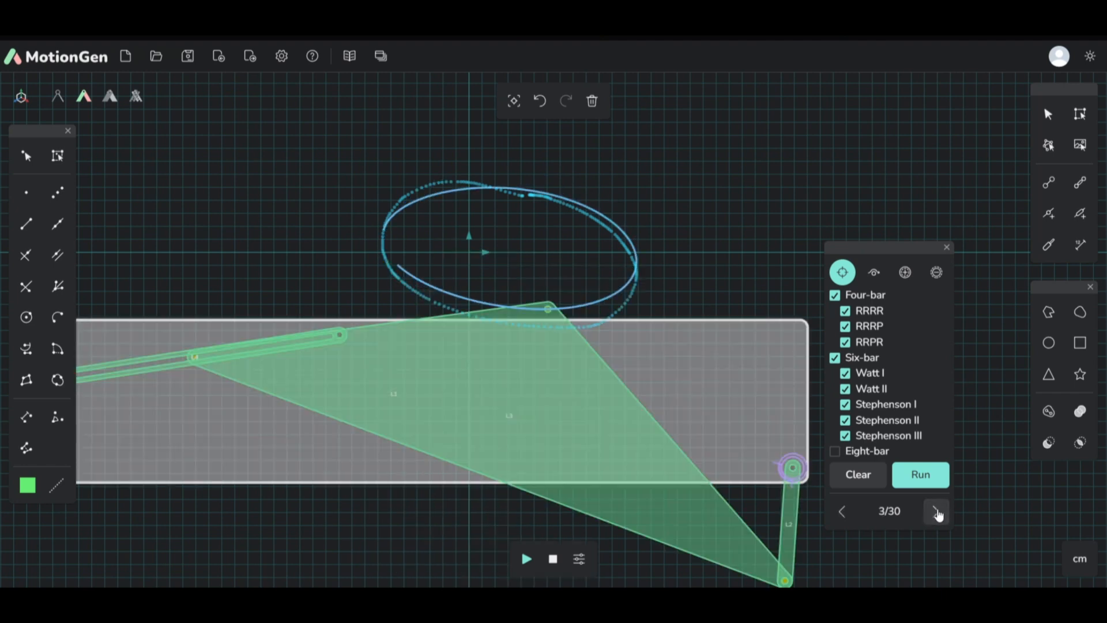
pyautogui.click(937, 512)
pyautogui.click(937, 512)
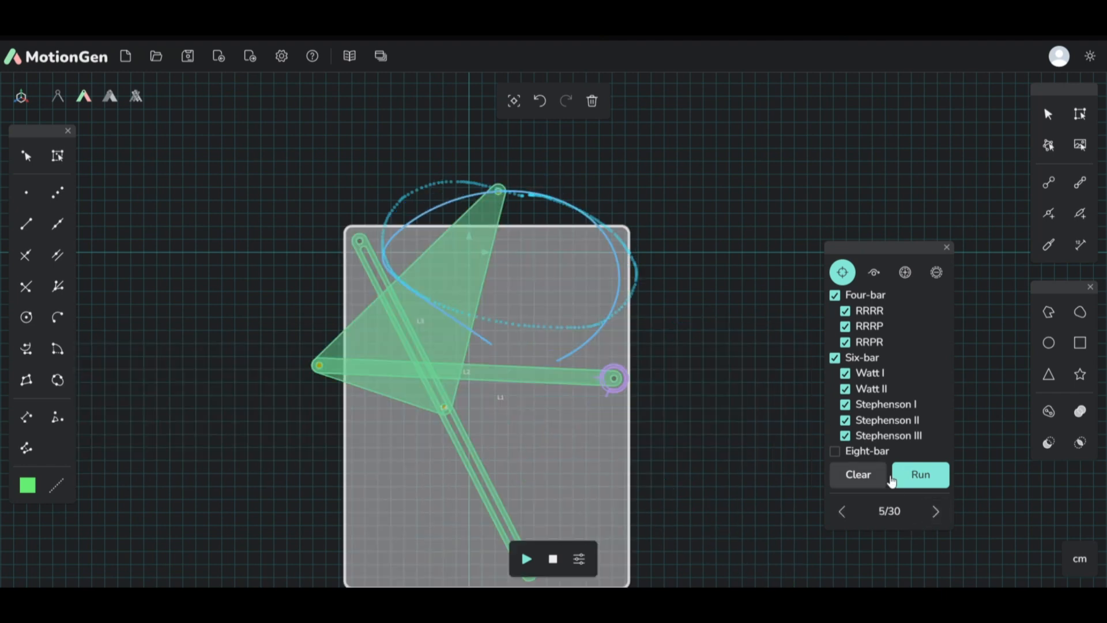
pyautogui.click(936, 513)
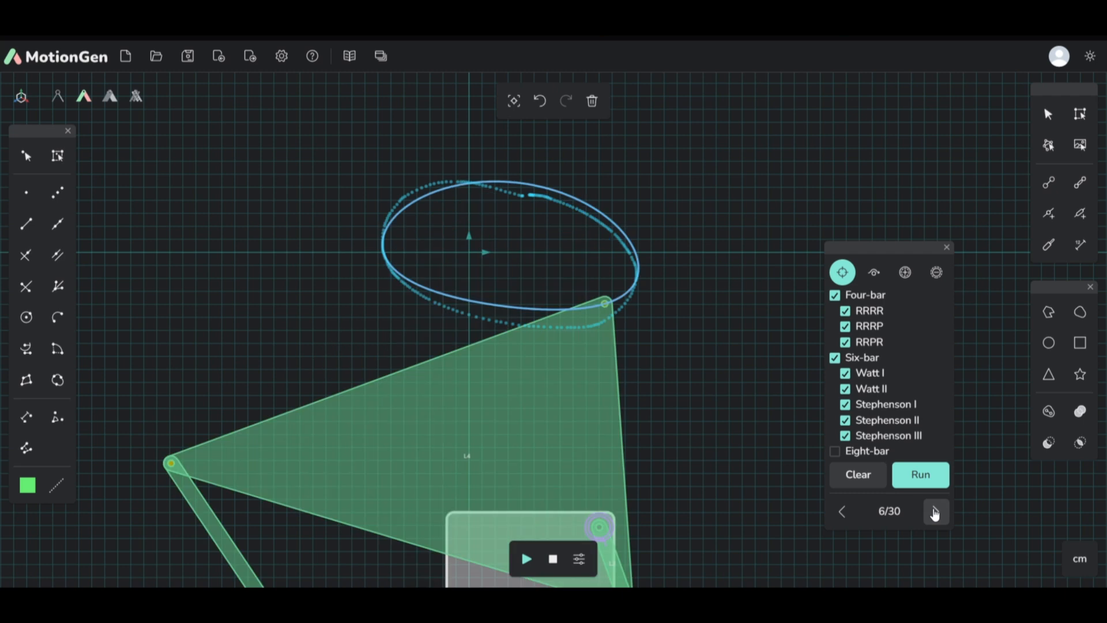
pyautogui.click(842, 511)
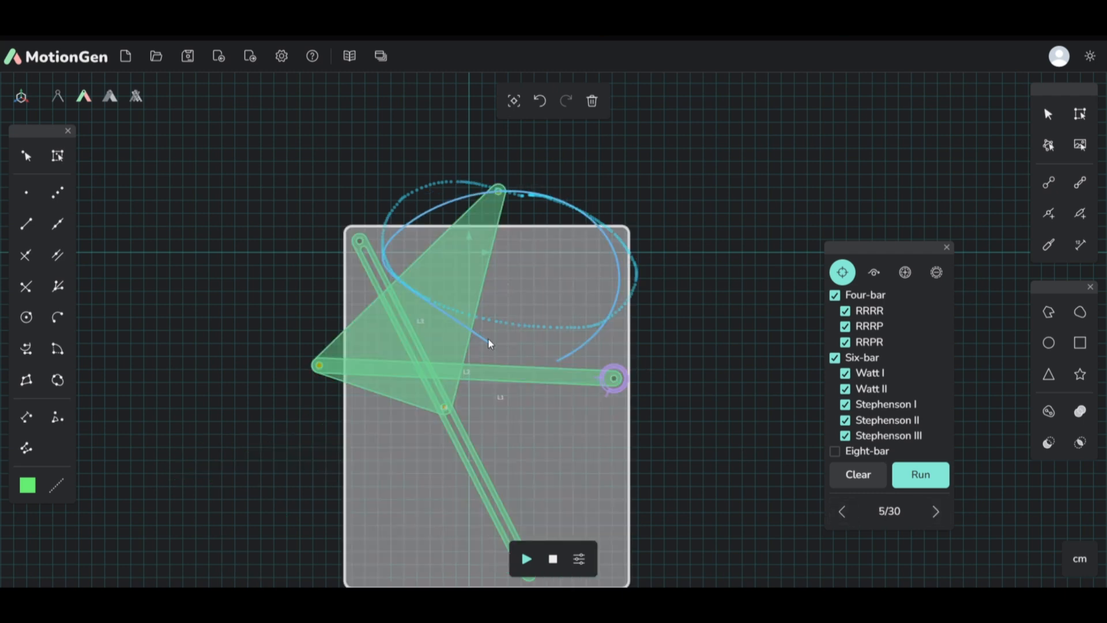
pyautogui.click(936, 512)
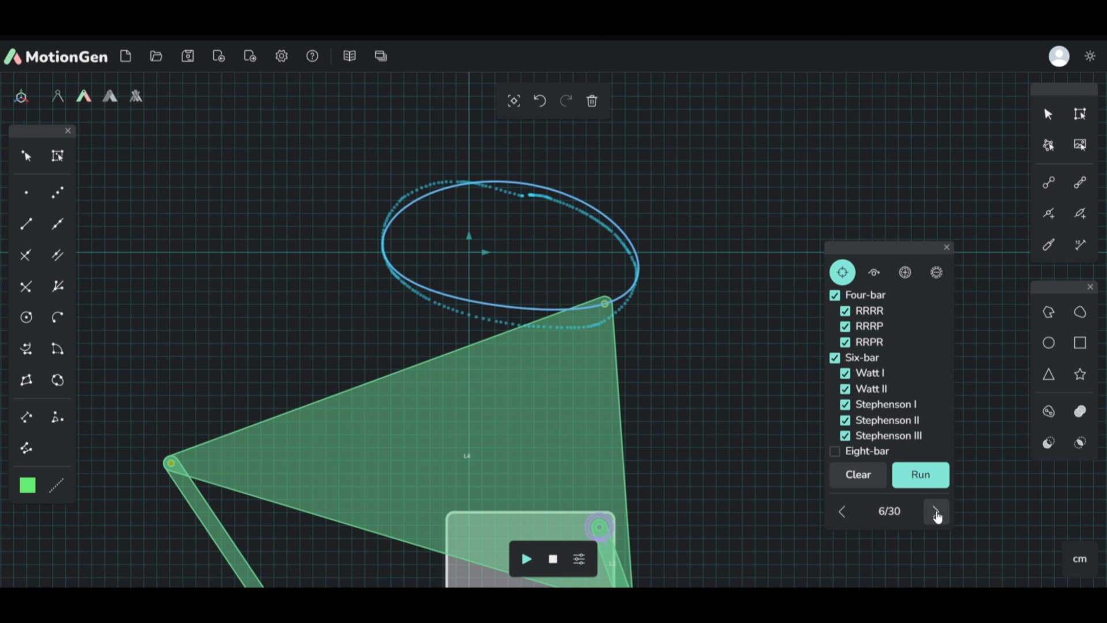
pyautogui.click(936, 512)
pyautogui.click(936, 512)
pyautogui.click(936, 512)
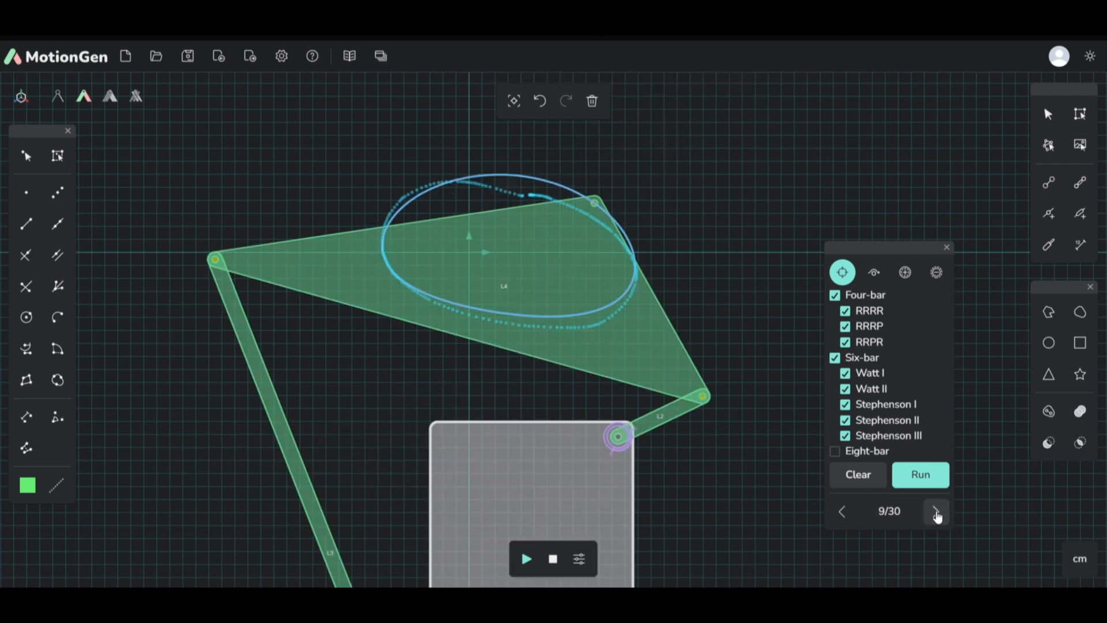
# Step: Reshape the coupler curve of solution 9 by moving the coupler's left joint down and repositioning its joint with the crank
pyautogui.scroll(-1, 599, 279)
pyautogui.scroll(3, 584, 312)
pyautogui.scroll(-5, 568, 227)
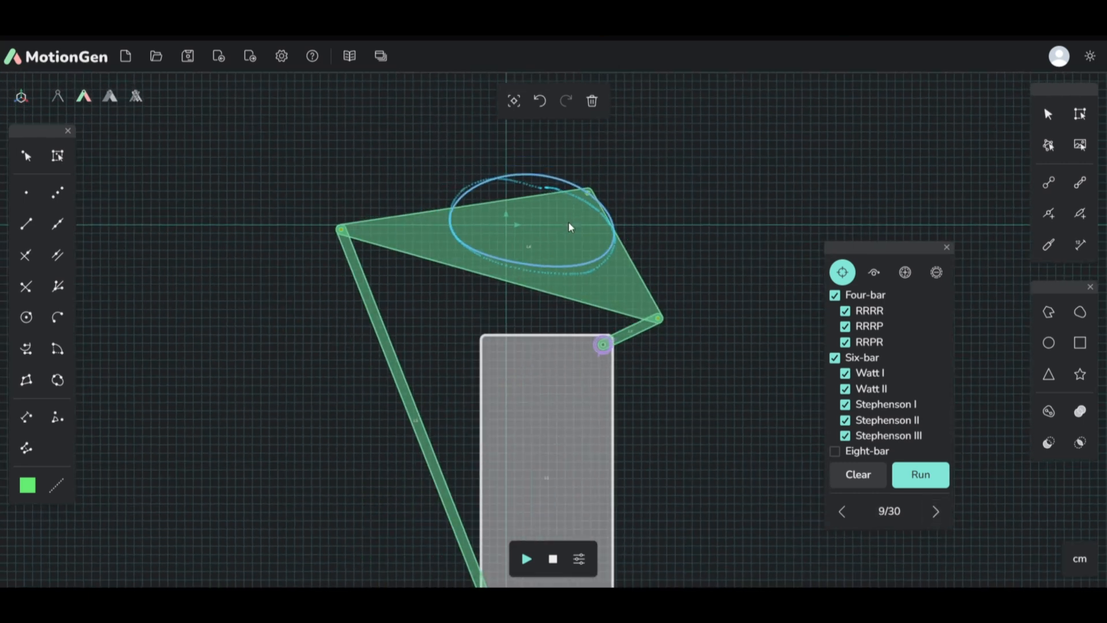
pyautogui.scroll(-1, 552, 368)
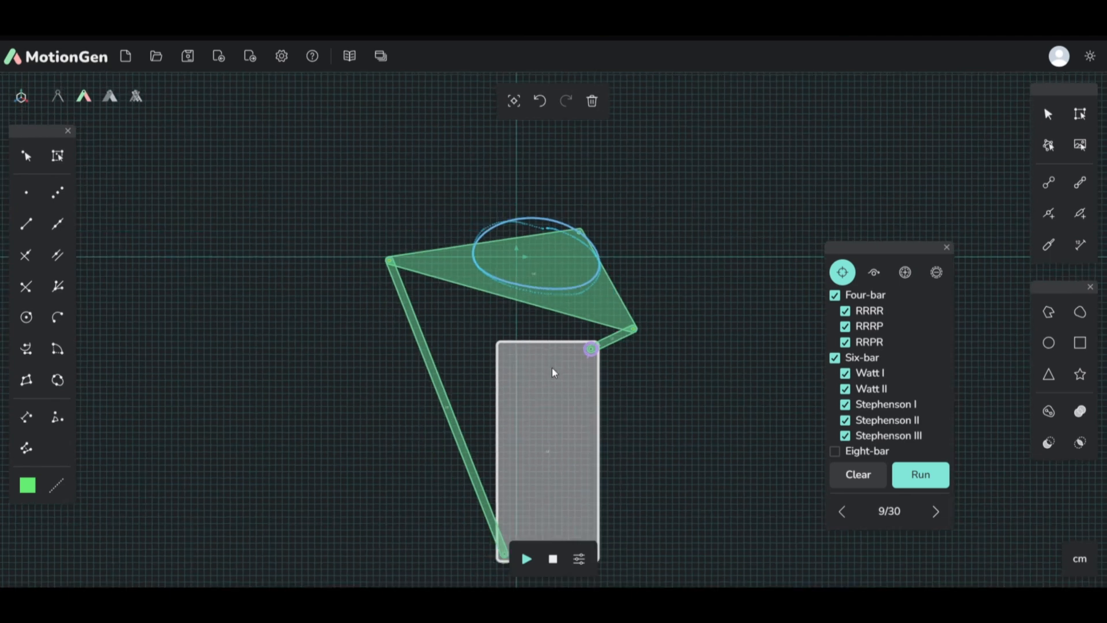
pyautogui.scroll(1, 535, 206)
pyautogui.scroll(-3, 534, 208)
pyautogui.scroll(4, 558, 289)
pyautogui.click(1053, 113)
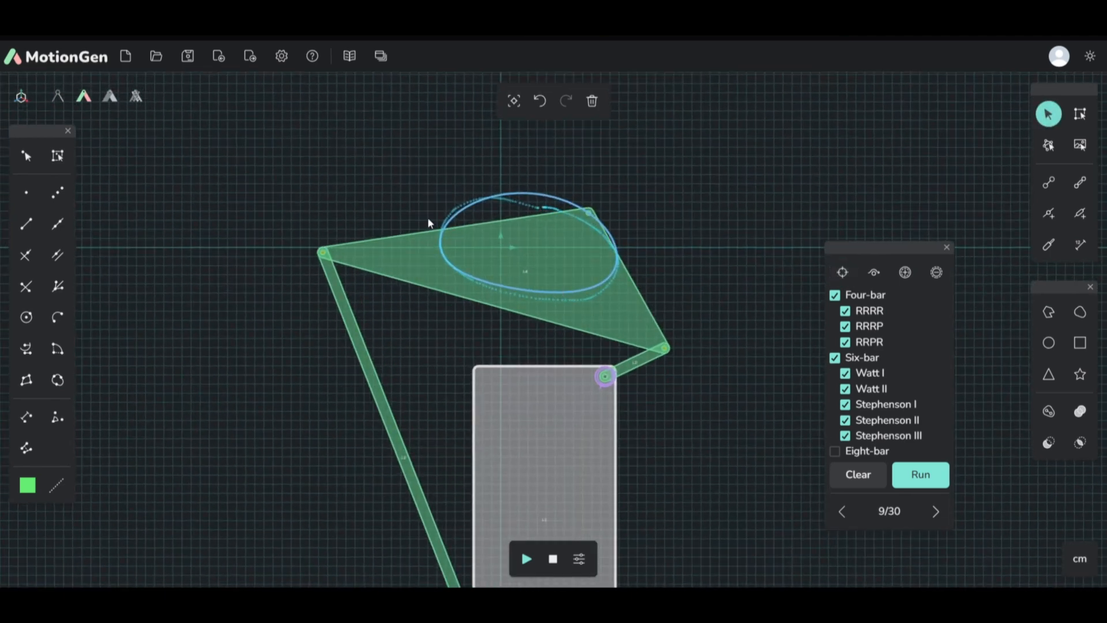
pyautogui.moveTo(323, 252); pyautogui.dragTo(312, 316)
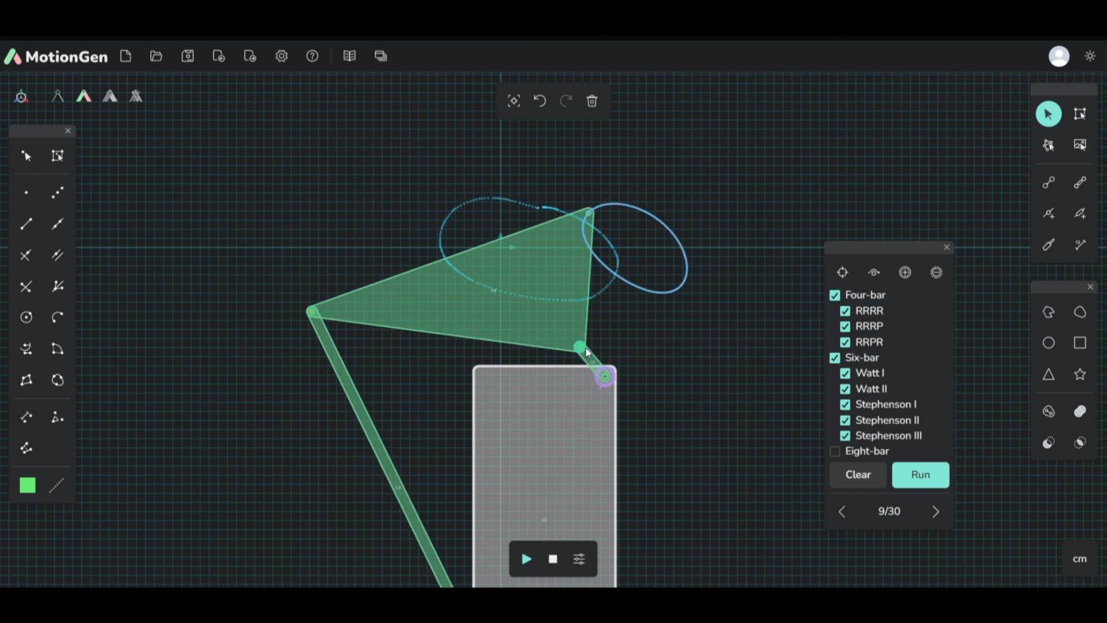
pyautogui.scroll(-3, 552, 238)
pyautogui.scroll(2, 553, 227)
pyautogui.scroll(-2, 529, 203)
pyautogui.scroll(3, 527, 283)
pyautogui.scroll(-2, 513, 233)
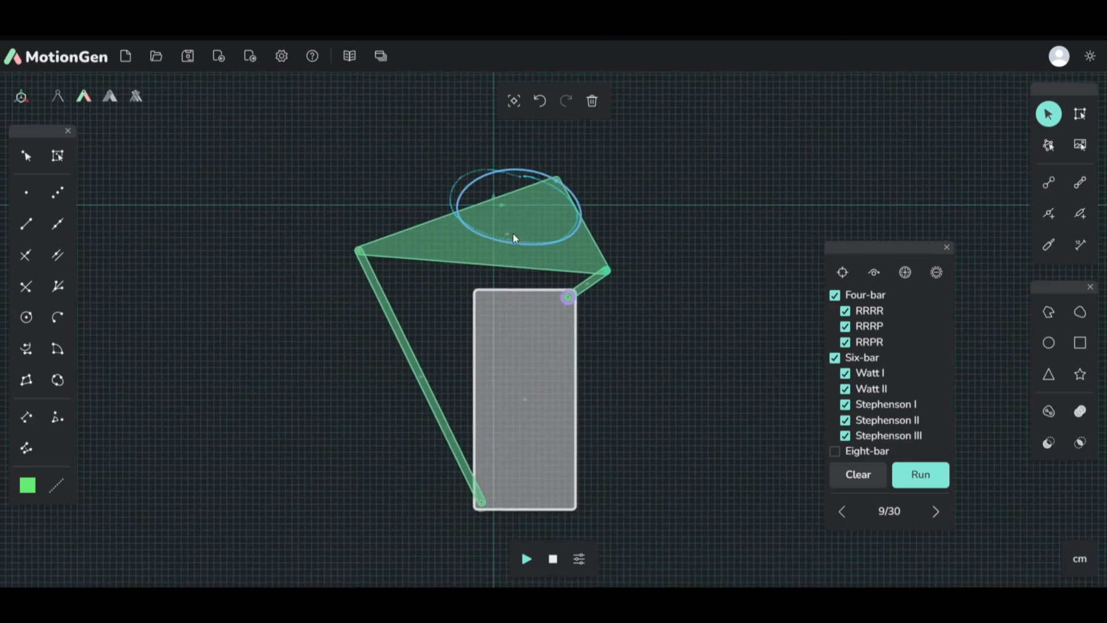
pyautogui.scroll(3, 529, 169)
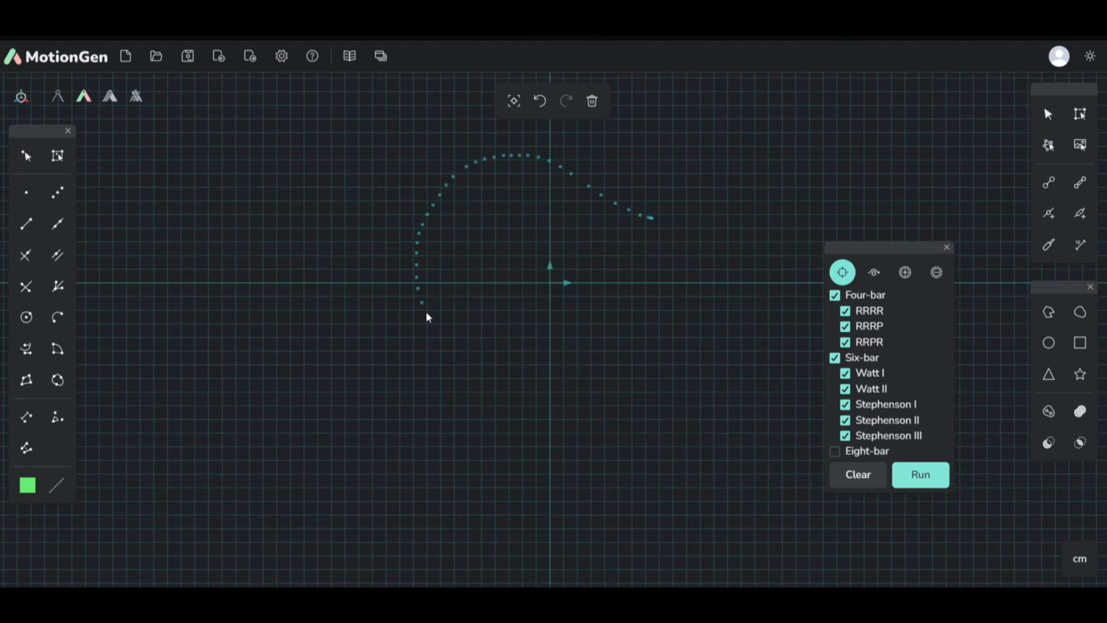
# Step: Draw a closed grey loop below the dented blue path with the second drawing tool, and run the path synthesis
pyautogui.click(875, 272)
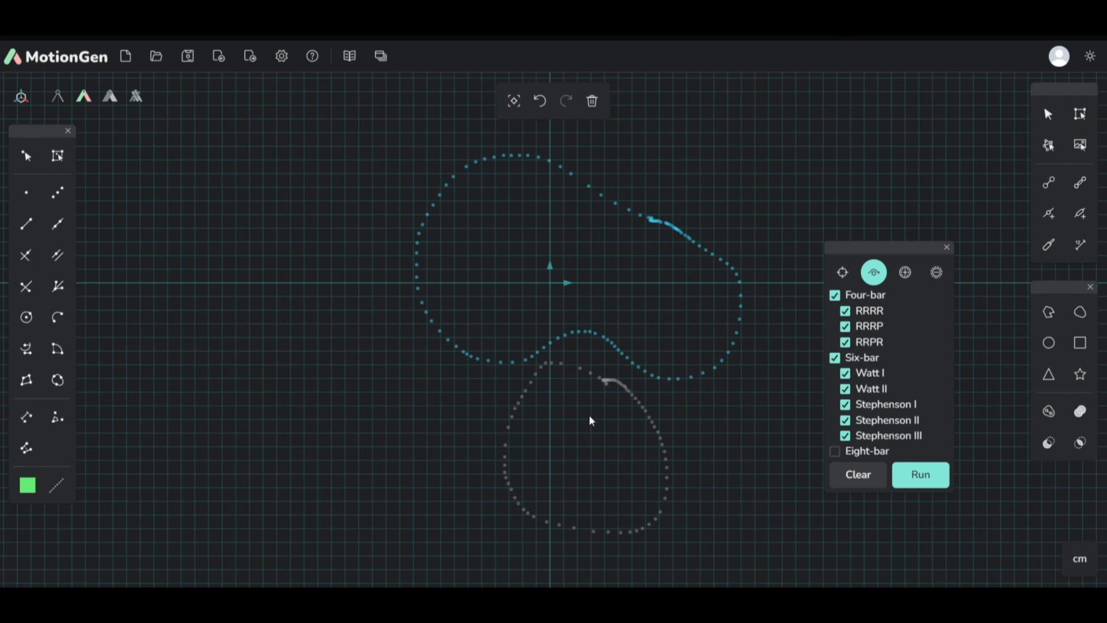
pyautogui.click(924, 476)
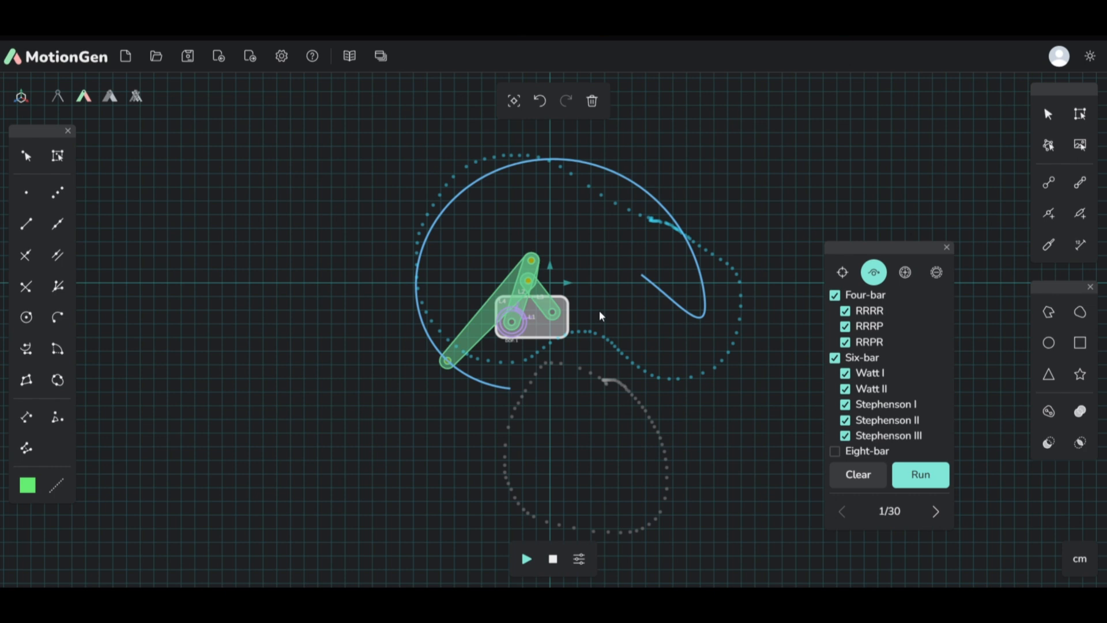
# Step: Compare the mechanisms synthesized for the dented path and grey loop, stepping through to solution 9
pyautogui.click(936, 511)
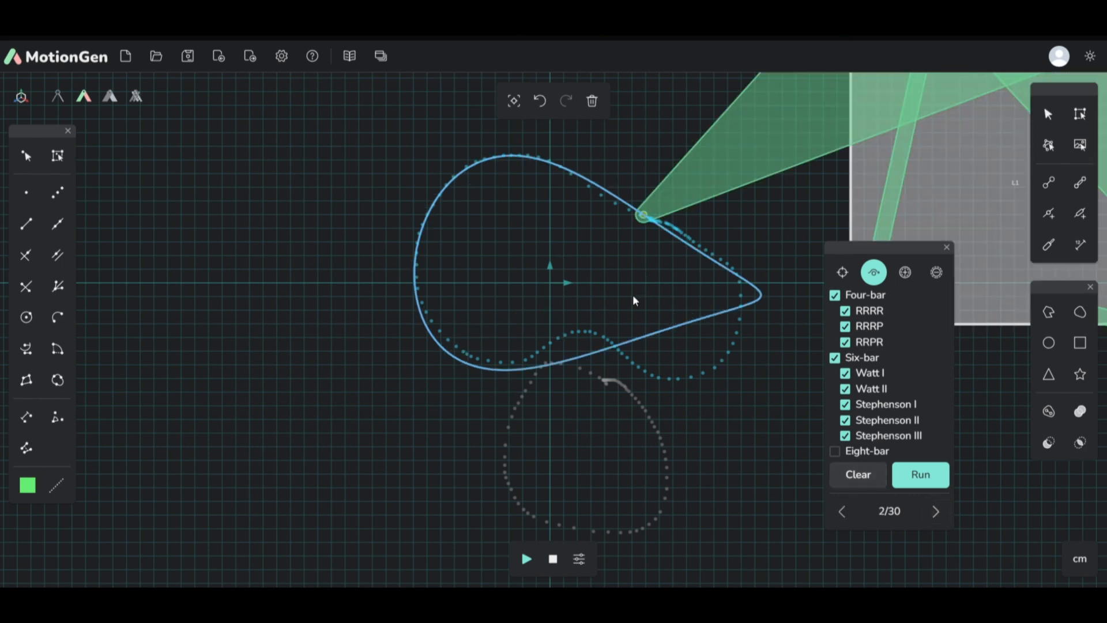
pyautogui.click(936, 511)
pyautogui.click(936, 512)
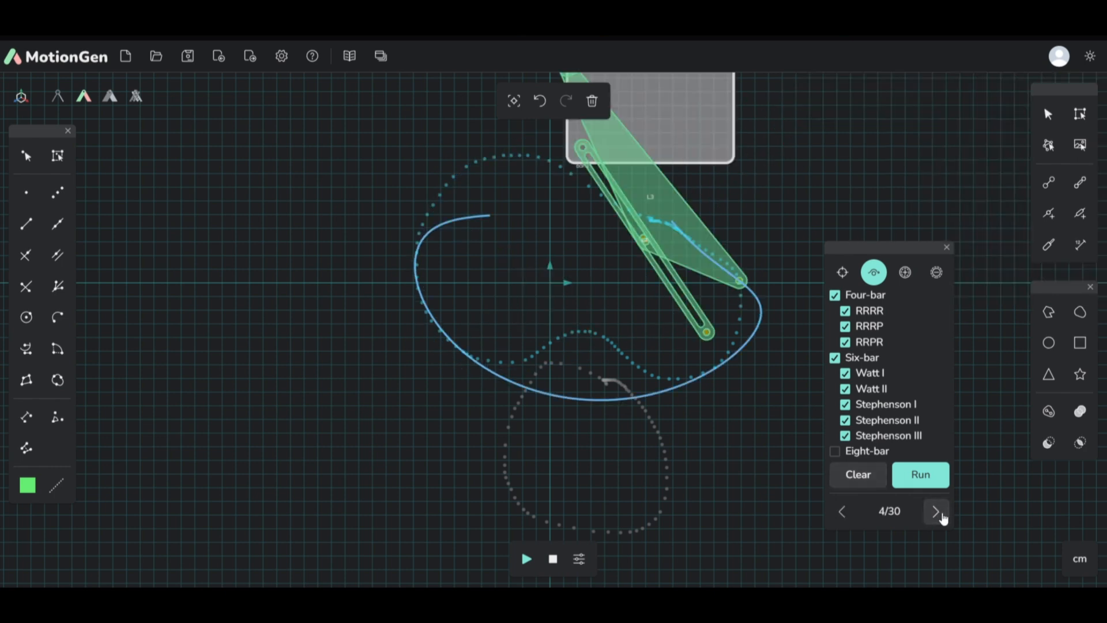
pyautogui.click(937, 512)
pyautogui.click(937, 511)
pyautogui.click(937, 511)
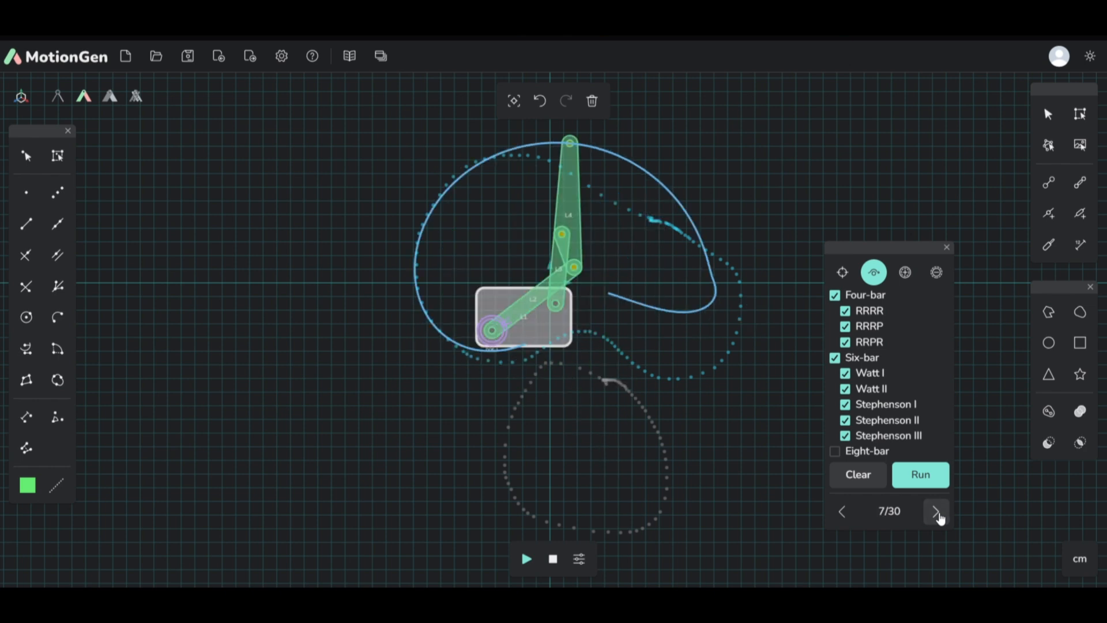
pyautogui.click(936, 512)
pyautogui.click(937, 513)
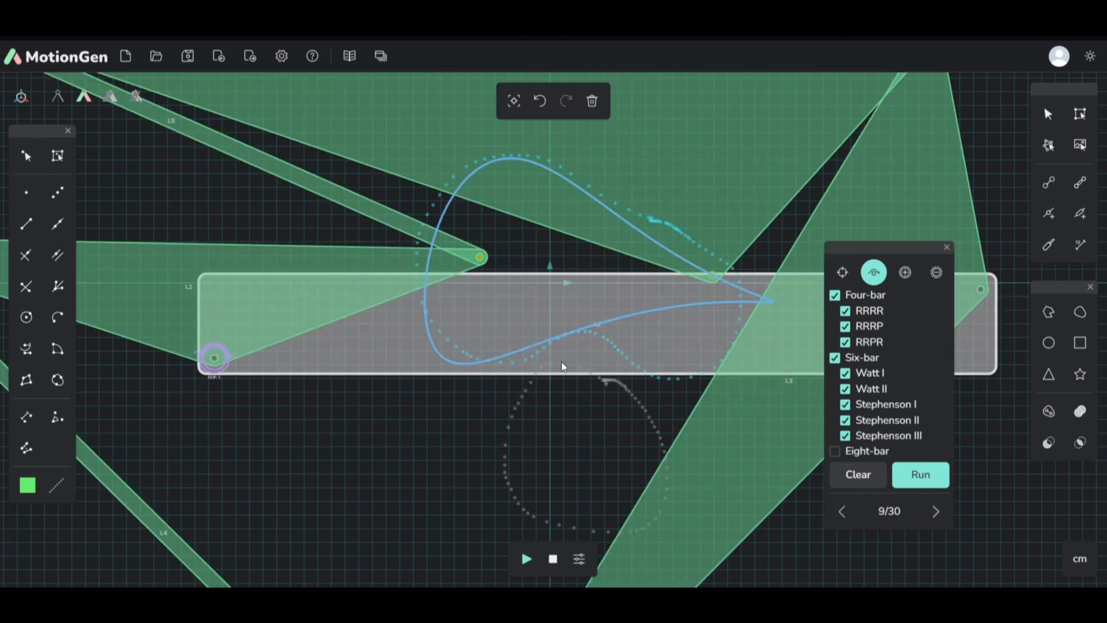
# Step: Clear the drawn synthesis curves and delete the remaining mechanism so that the canvas is empty
pyautogui.click(858, 475)
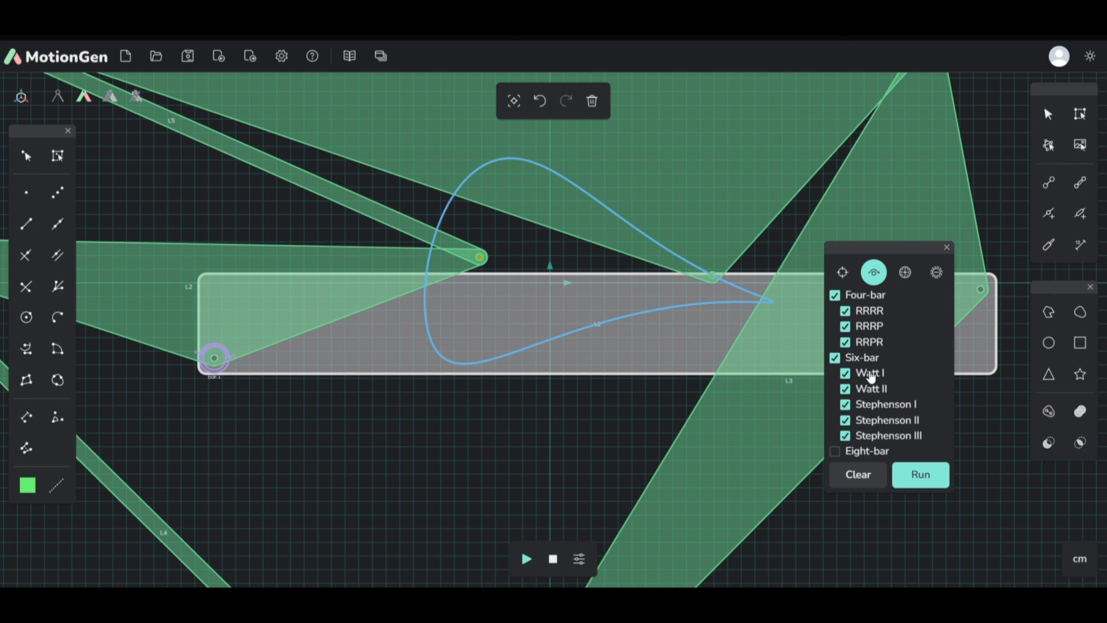
pyautogui.click(596, 105)
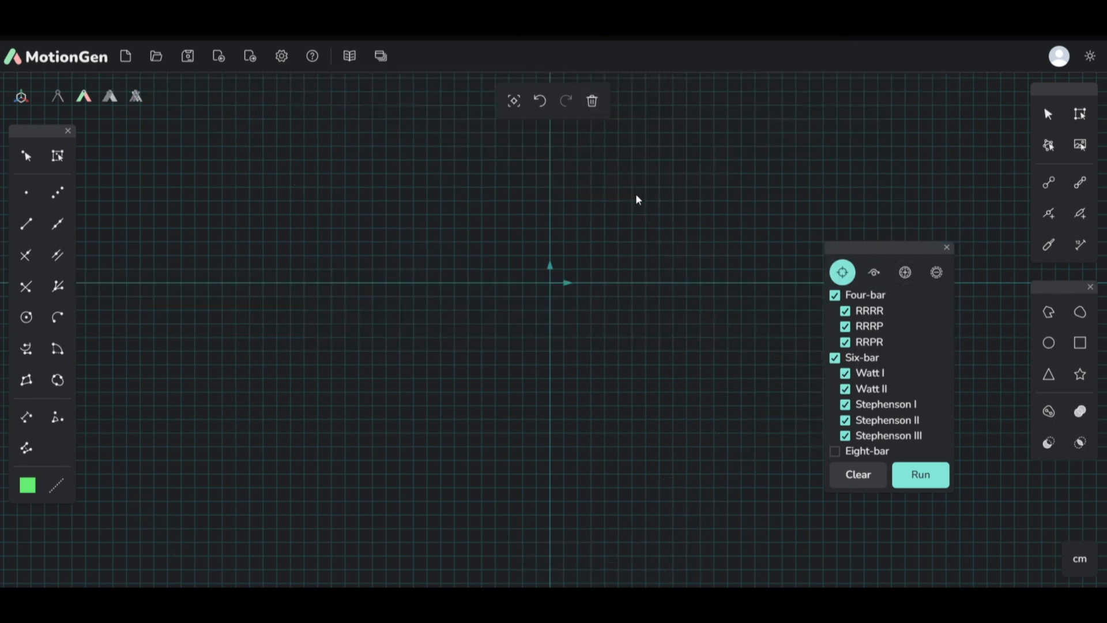
# Step: Add extra points in the gap at the lower-right bend of a newly drawn path, and switch to the point removal tool
pyautogui.click(905, 271)
pyautogui.scroll(3, 699, 346)
pyautogui.scroll(2, 698, 346)
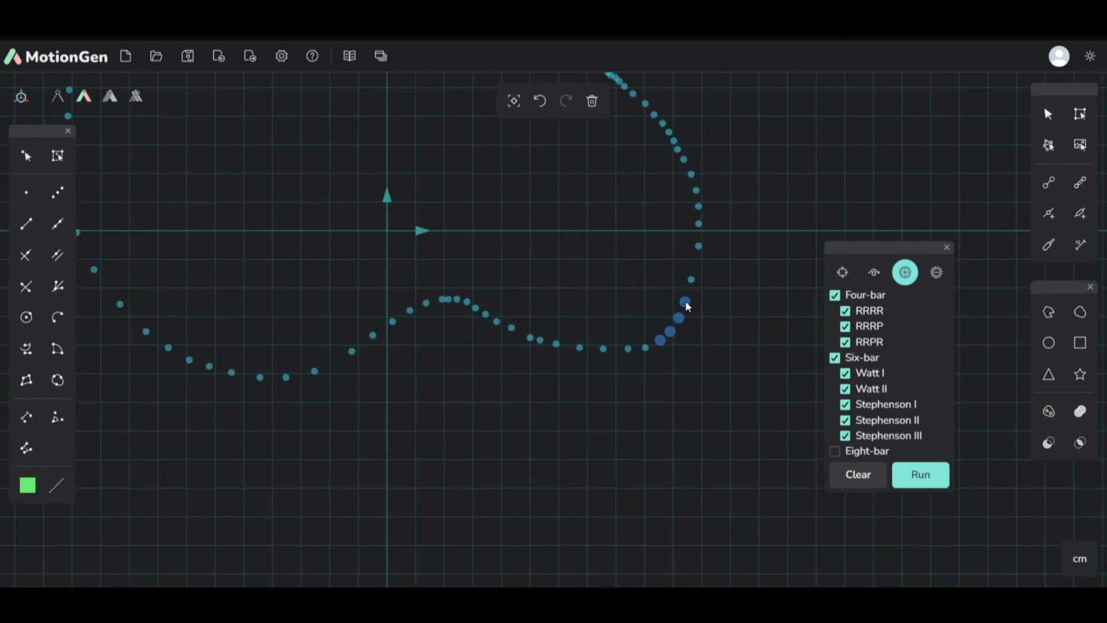
pyautogui.click(936, 272)
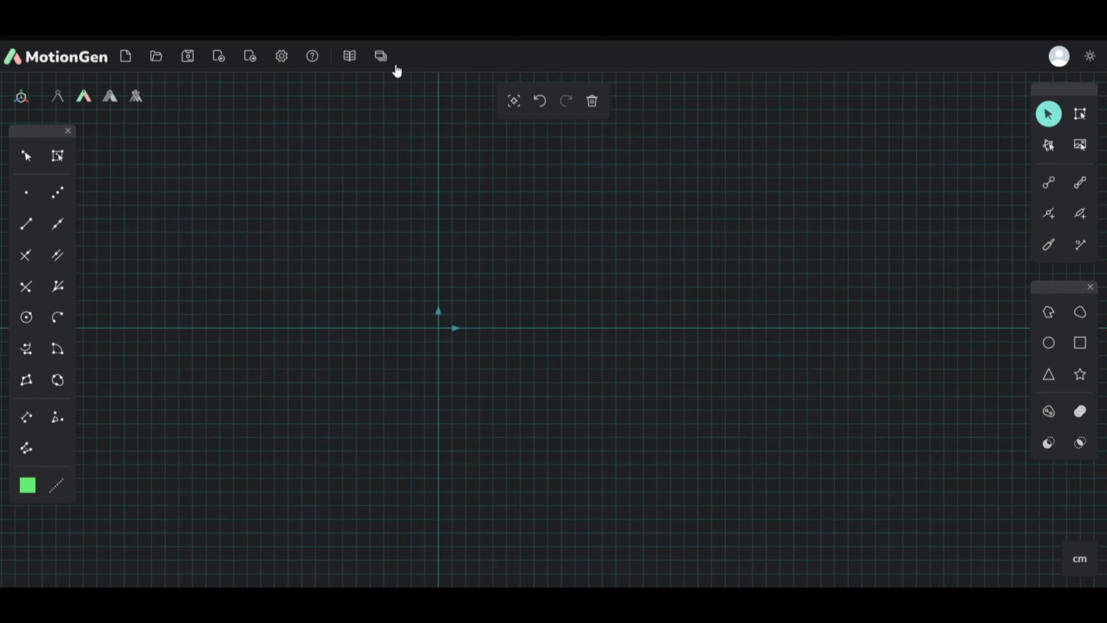
# Step: Open the Motion Synthesis tools and place their window over the canvas beside the Shapes tools
pyautogui.click(381, 57)
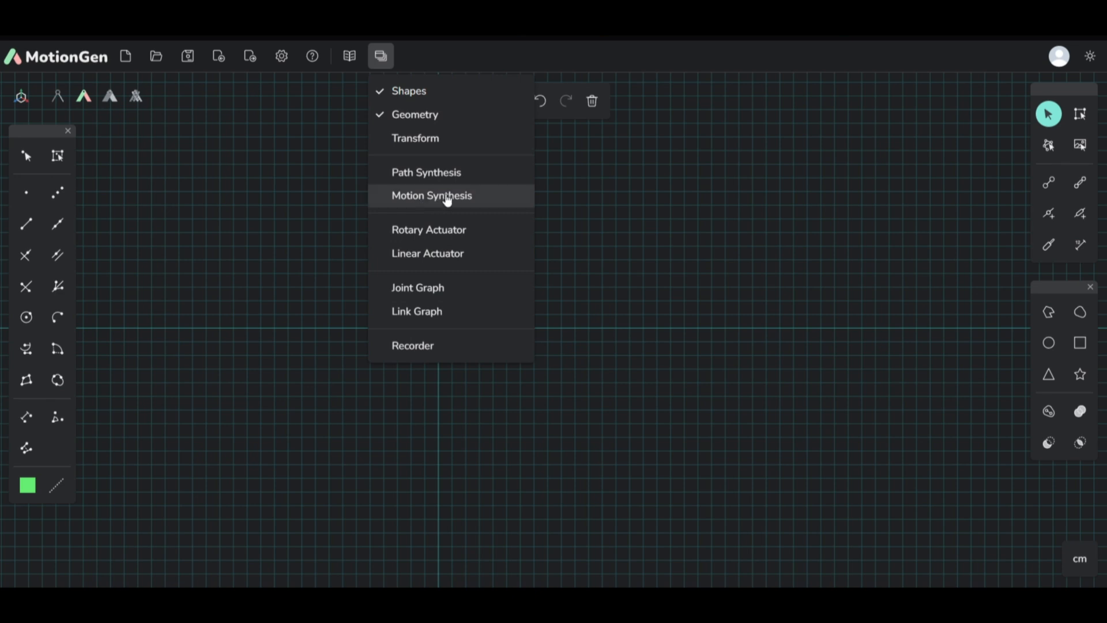
pyautogui.click(447, 197)
pyautogui.moveTo(1016, 375)
pyautogui.mouseDown()
pyautogui.moveTo(932, 275)
pyautogui.moveTo(948, 302)
pyautogui.mouseUp()
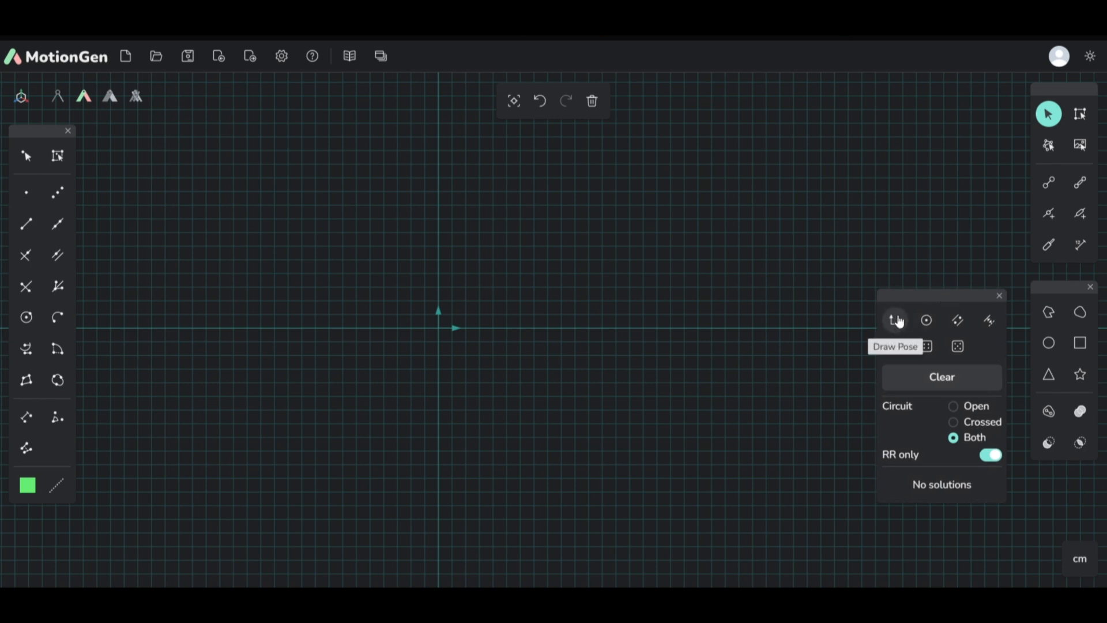
# Step: Draw five poses along a wide arch across the canvas, turning each one progressively clockwise, to synthesize a mechanism
pyautogui.click(895, 322)
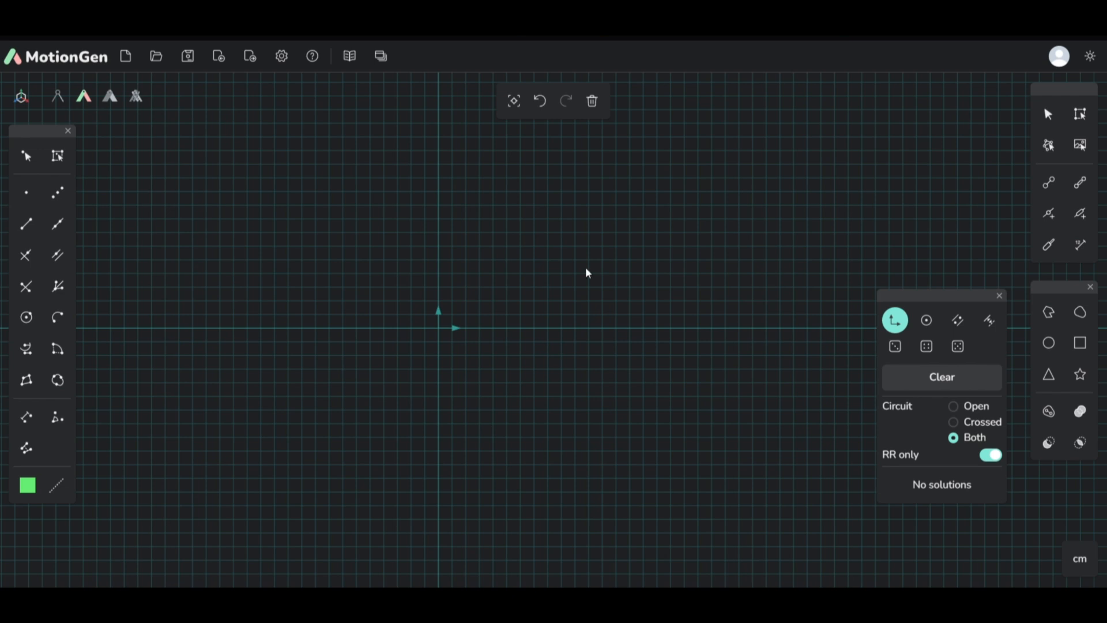
pyautogui.moveTo(296, 257)
pyautogui.mouseDown()
pyautogui.moveTo(327, 233)
pyautogui.moveTo(309, 190)
pyautogui.moveTo(338, 214)
pyautogui.moveTo(328, 282)
pyautogui.moveTo(323, 233)
pyautogui.moveTo(284, 224)
pyautogui.moveTo(322, 225)
pyautogui.moveTo(338, 277)
pyautogui.moveTo(323, 234)
pyautogui.mouseUp()
pyautogui.moveTo(425, 219); pyautogui.dragTo(462, 213)
pyautogui.moveTo(552, 214); pyautogui.dragTo(584, 229)
pyautogui.moveTo(677, 264); pyautogui.dragTo(692, 295)
pyautogui.moveTo(726, 382); pyautogui.dragTo(742, 423)
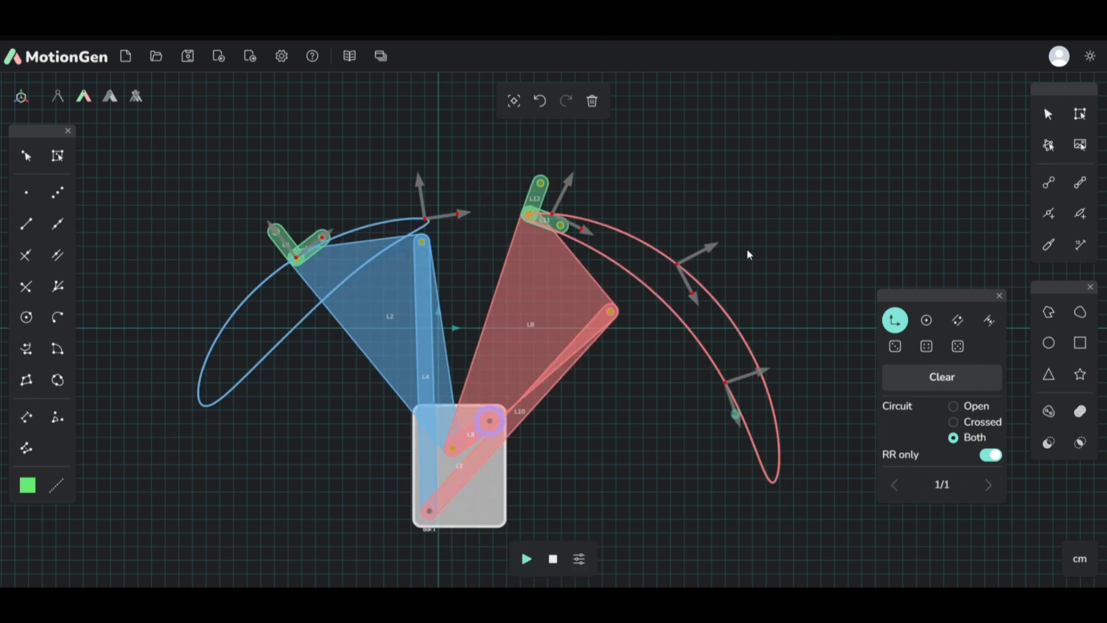
# Step: Compare the Crossed and Open circuits of the five-pose mechanism, and set the circuit option back to Both
pyautogui.scroll(-3, 494, 285)
pyautogui.scroll(3, 559, 312)
pyautogui.scroll(-2, 356, 240)
pyautogui.scroll(-1, 355, 237)
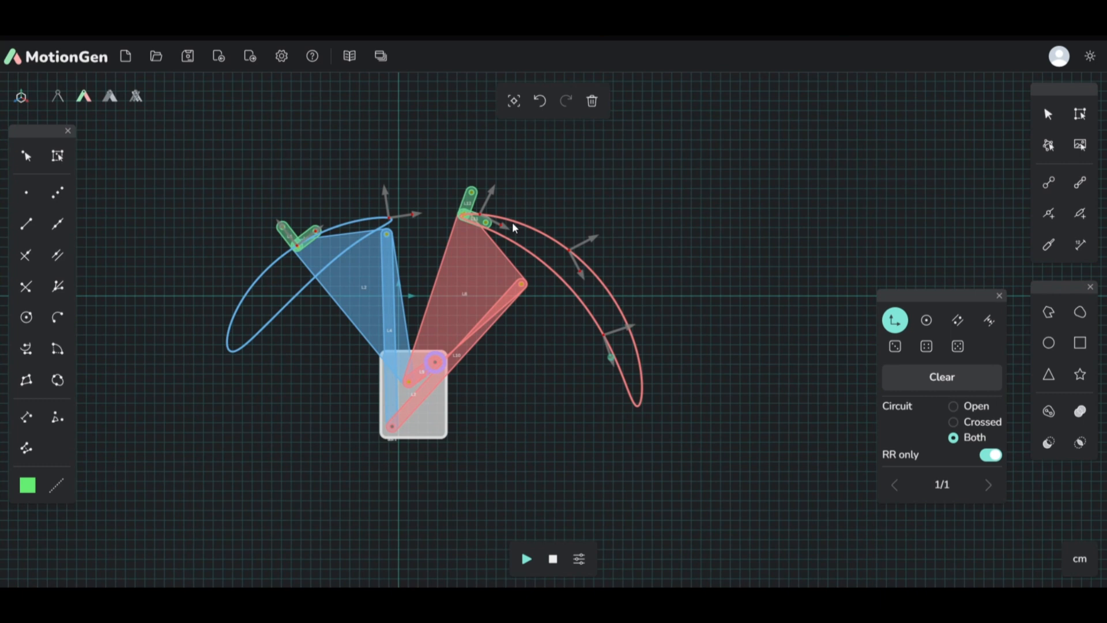
pyautogui.scroll(2, 428, 282)
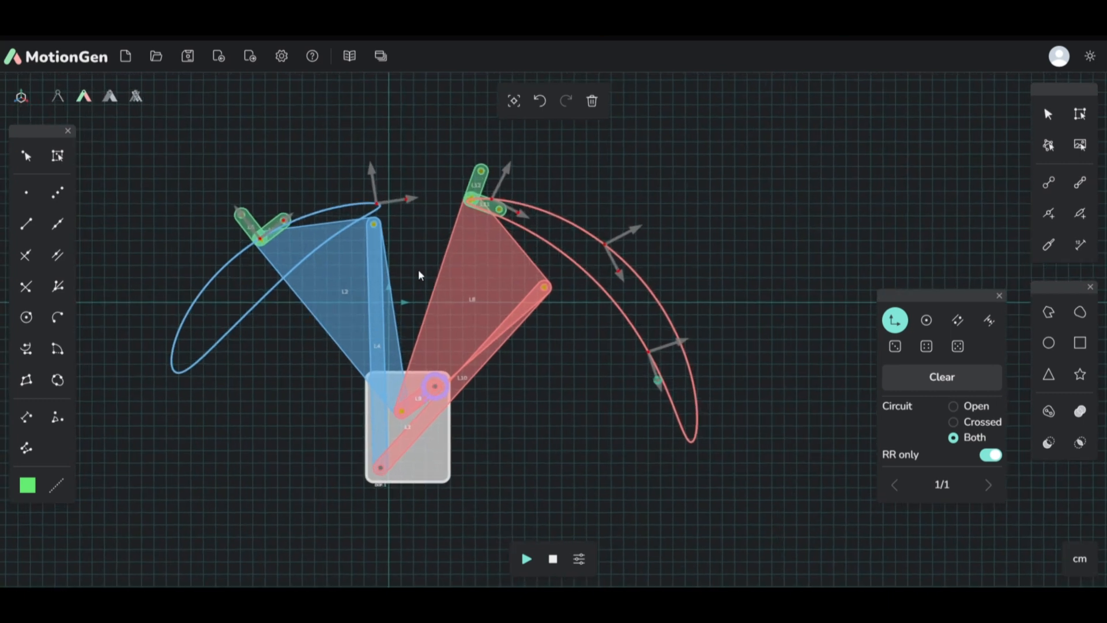
pyautogui.click(962, 424)
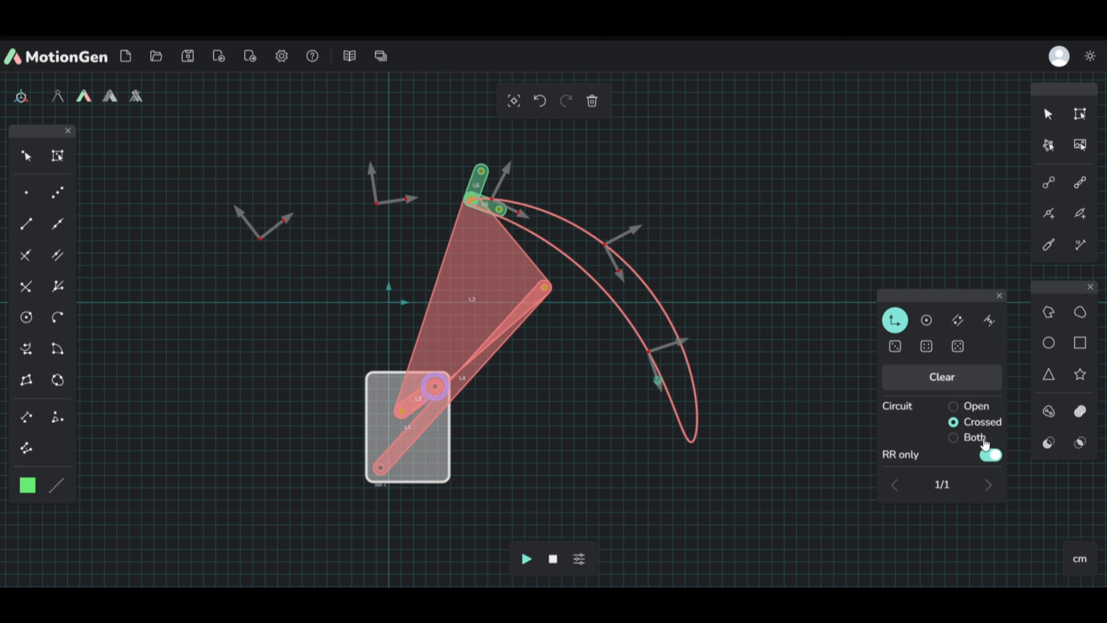
pyautogui.click(958, 407)
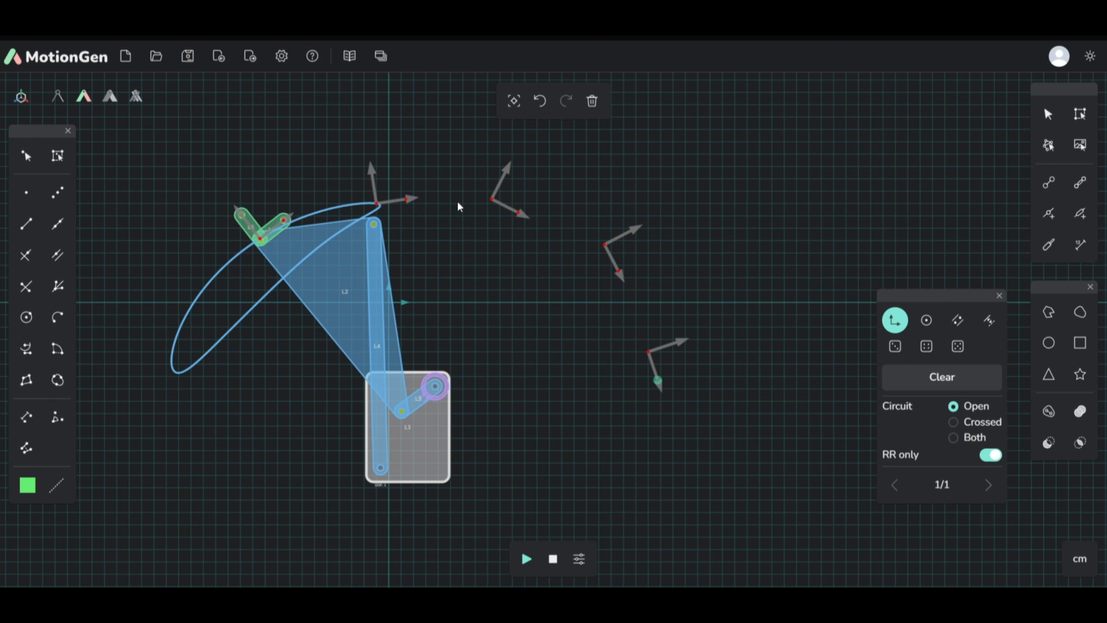
pyautogui.click(955, 422)
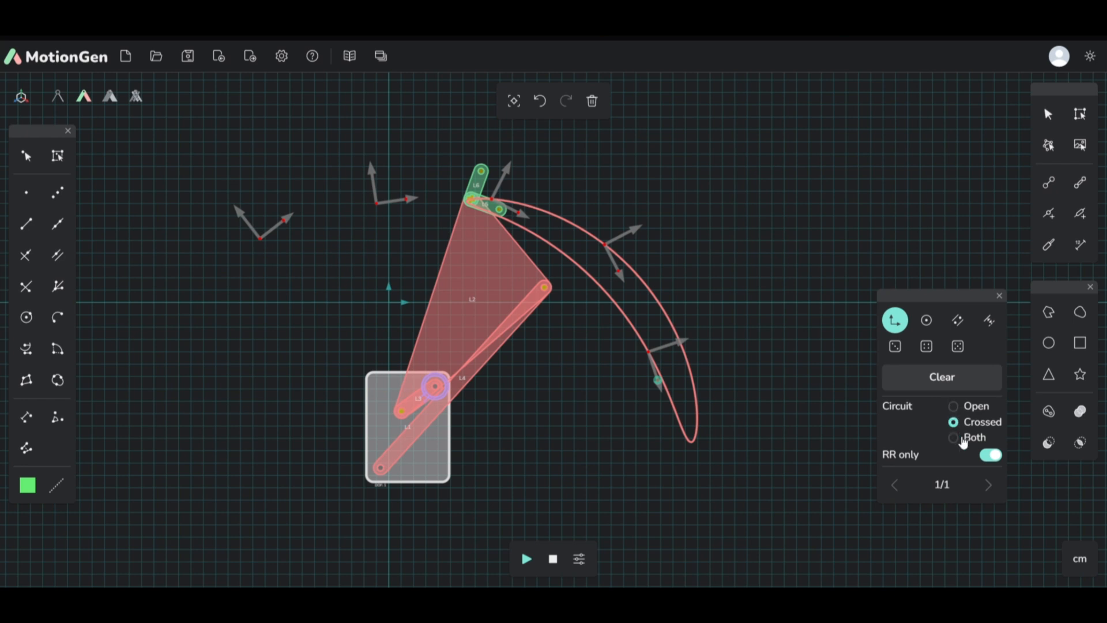
pyautogui.click(959, 438)
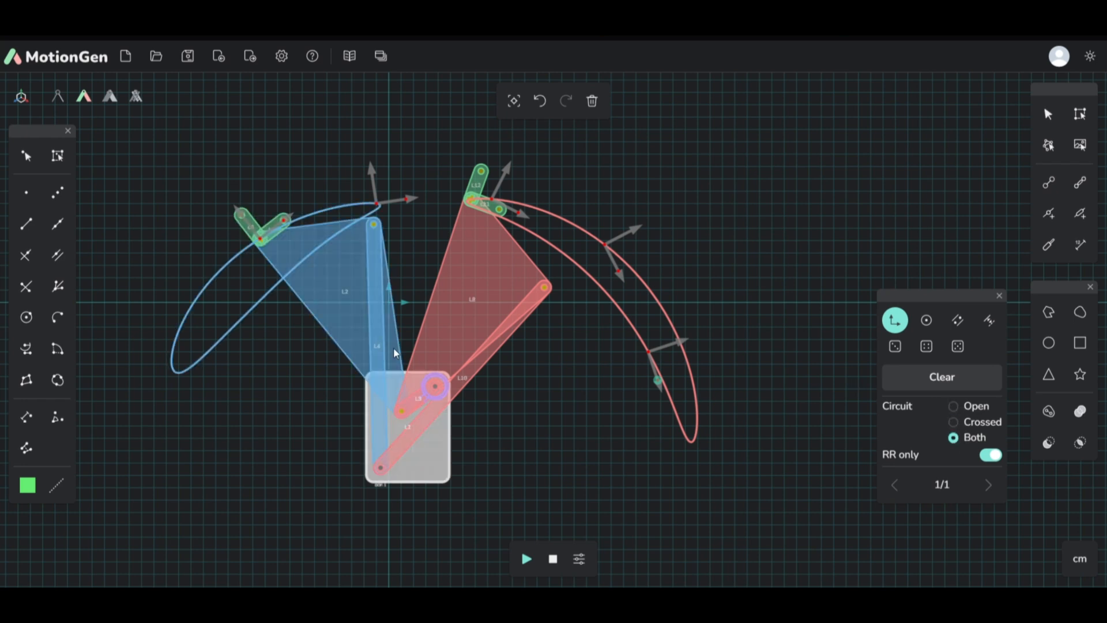
# Step: Inspect the links of both circuits against the drawn poses and play the mechanism's motion
pyautogui.scroll(2, 435, 387)
pyautogui.scroll(-3, 435, 387)
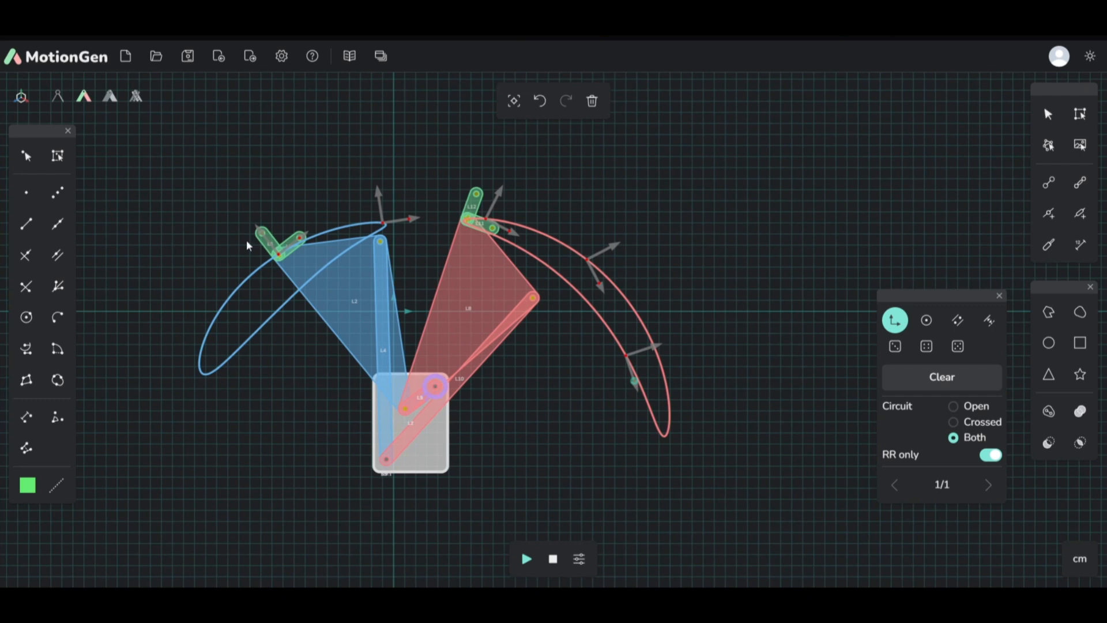
pyautogui.scroll(2, 276, 248)
pyautogui.scroll(4, 277, 248)
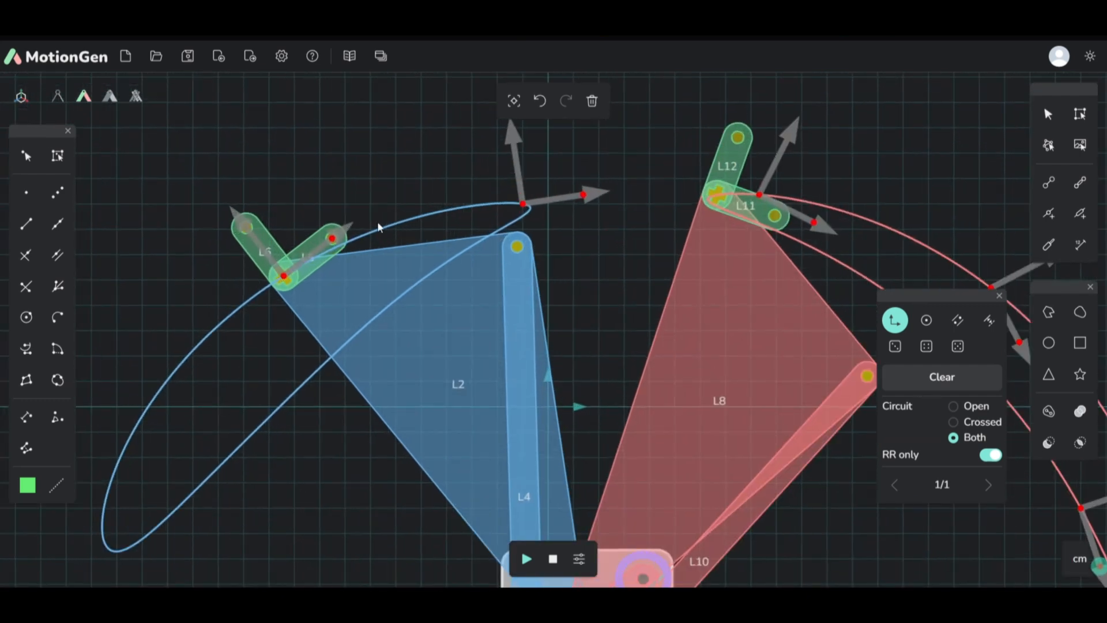
pyautogui.scroll(-3, 293, 241)
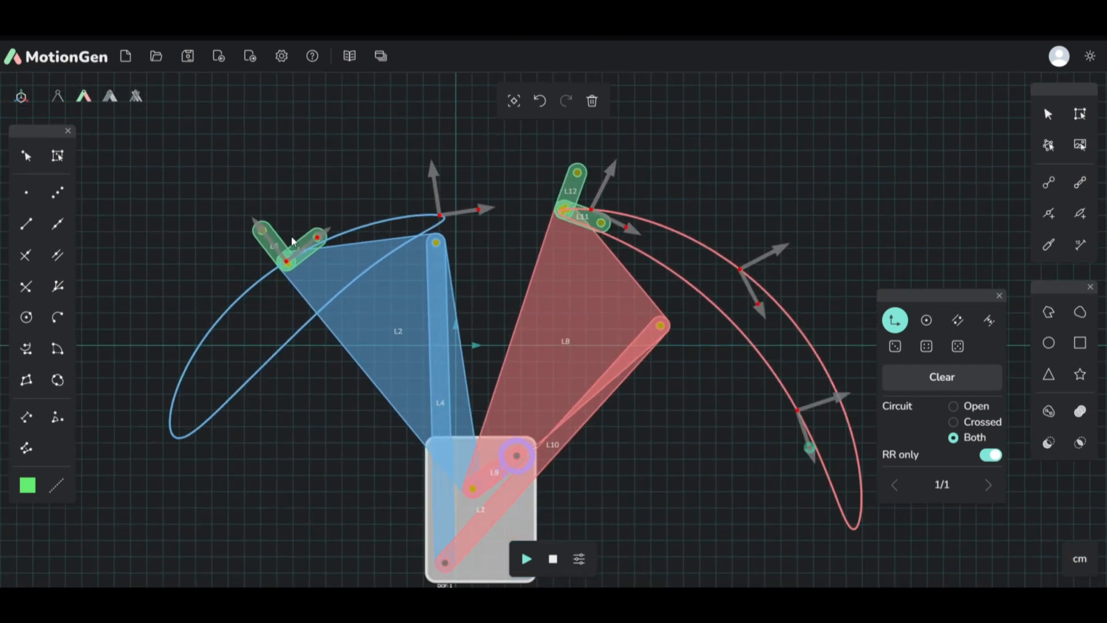
pyautogui.click(526, 559)
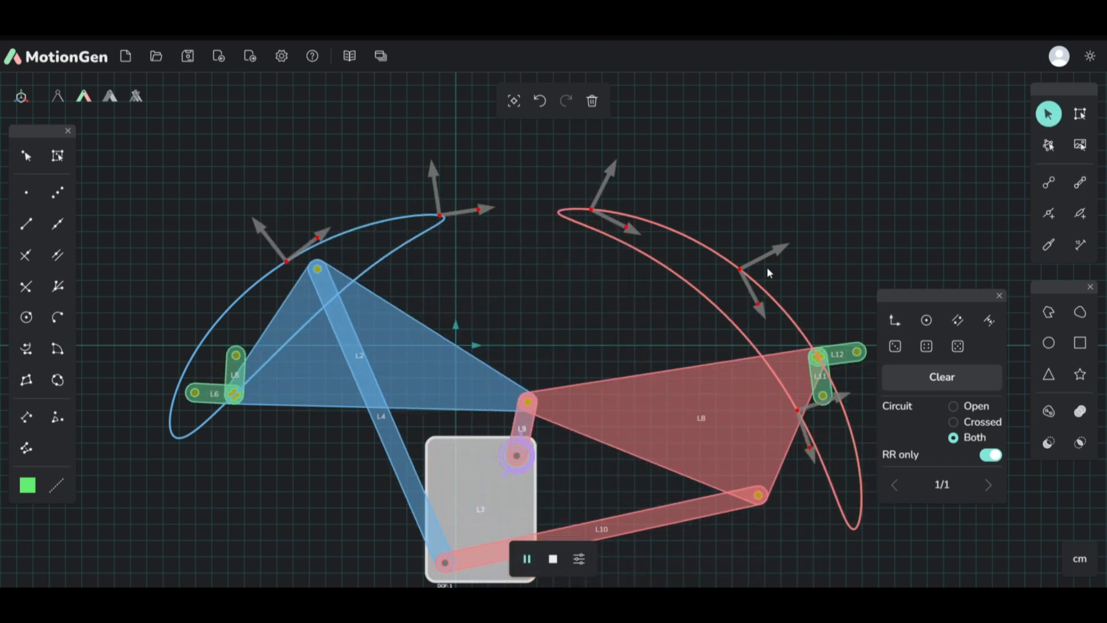
# Step: Clear the synthesis inputs and draw three new poses in a row above the horizontal axis, each turned further clockwise
pyautogui.click(934, 375)
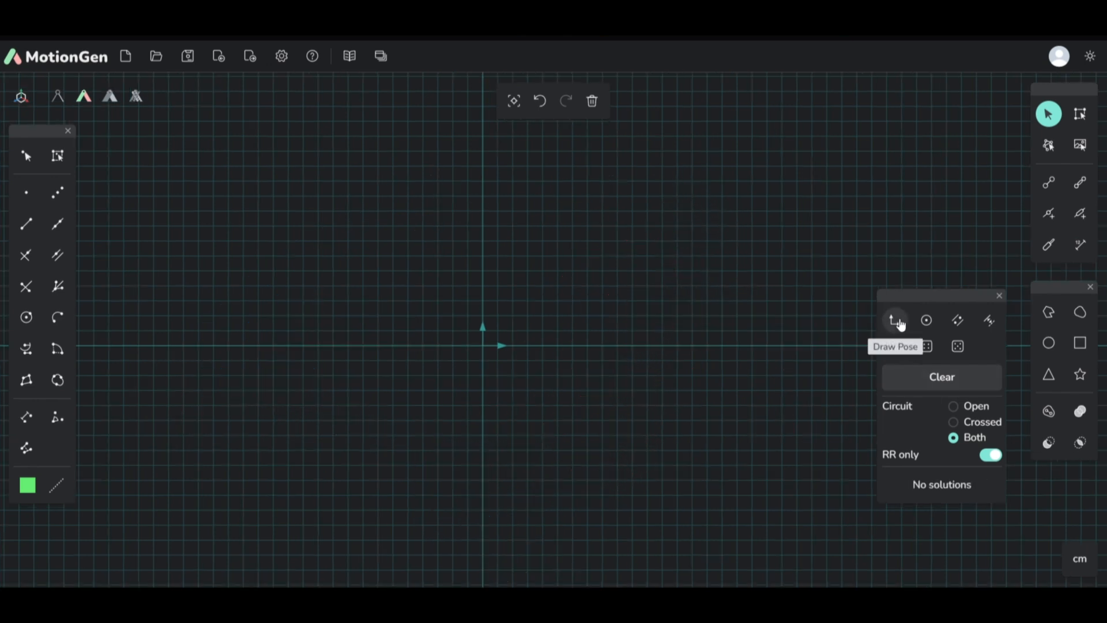
pyautogui.click(897, 322)
pyautogui.moveTo(344, 227); pyautogui.dragTo(375, 223)
pyautogui.moveTo(489, 214); pyautogui.dragTo(526, 218)
pyautogui.moveTo(662, 242); pyautogui.dragTo(695, 269)
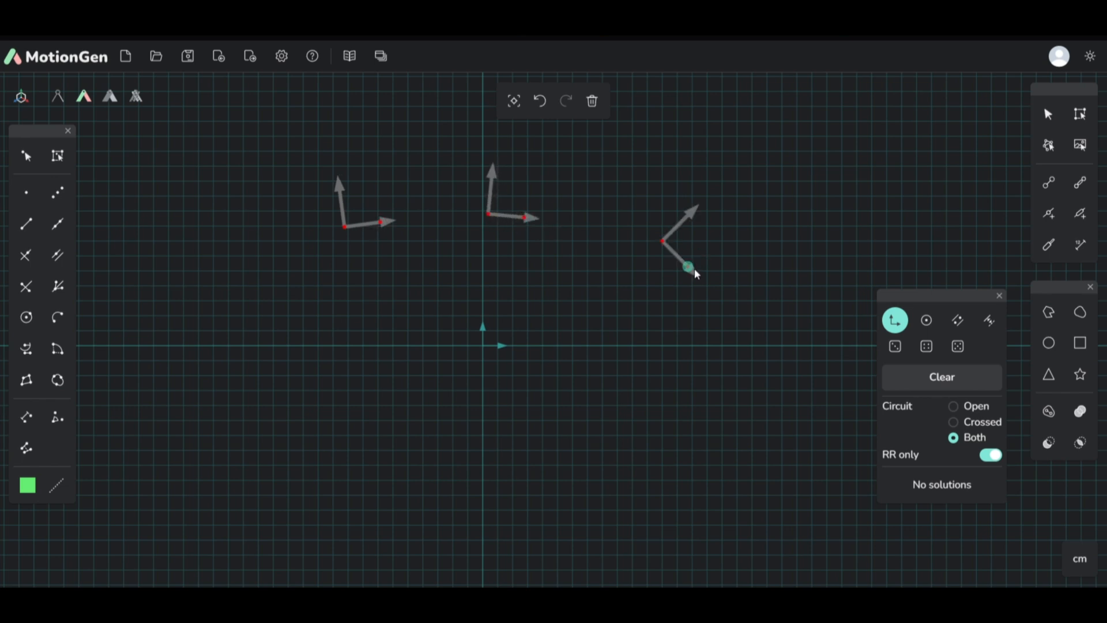
# Step: Add two point constraints below the three poses, one on each side of the origin, to fix the ground pivots
pyautogui.click(925, 324)
pyautogui.click(419, 350)
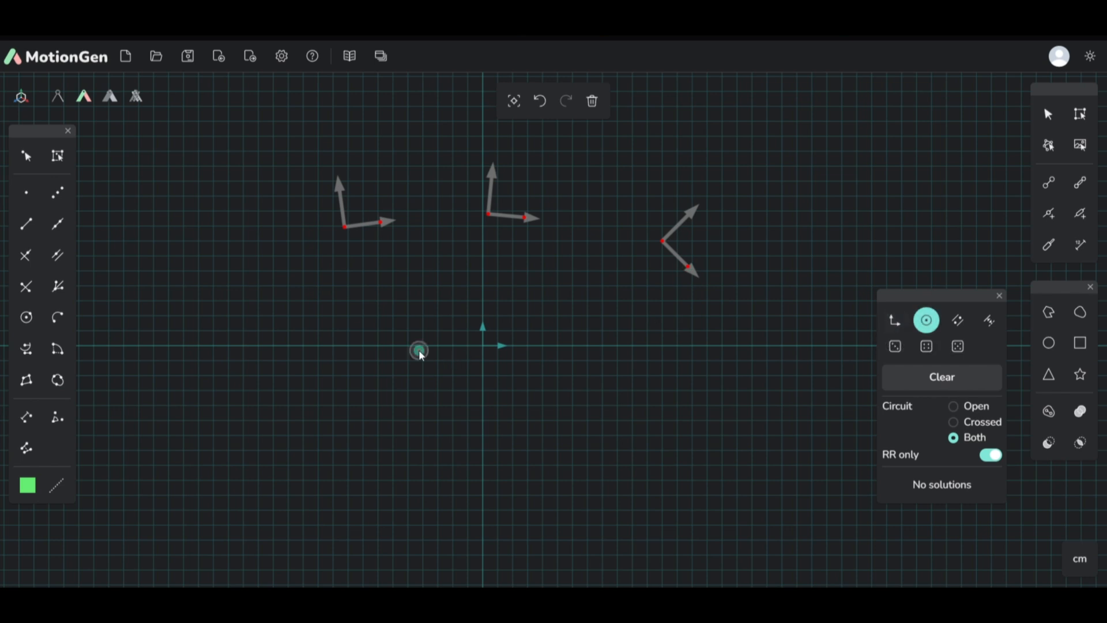
pyautogui.click(660, 365)
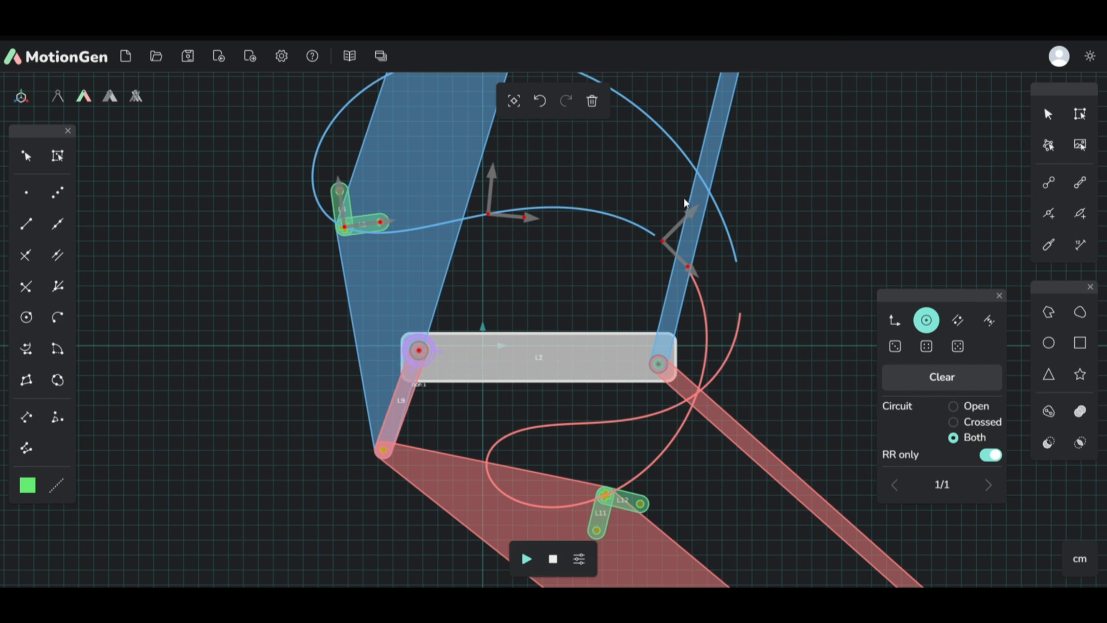
# Step: Examine the mechanism synthesized from three poses and two point constraints, and play its motion through the poses
pyautogui.scroll(-5, 628, 427)
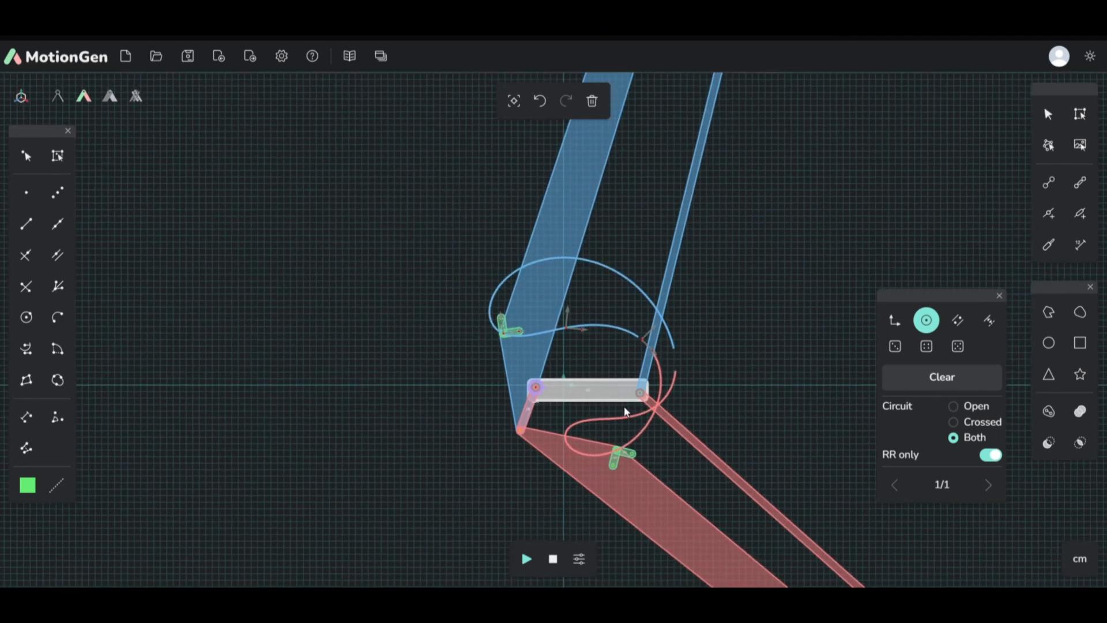
pyautogui.scroll(5, 618, 357)
pyautogui.scroll(-4, 577, 303)
pyautogui.scroll(5, 560, 369)
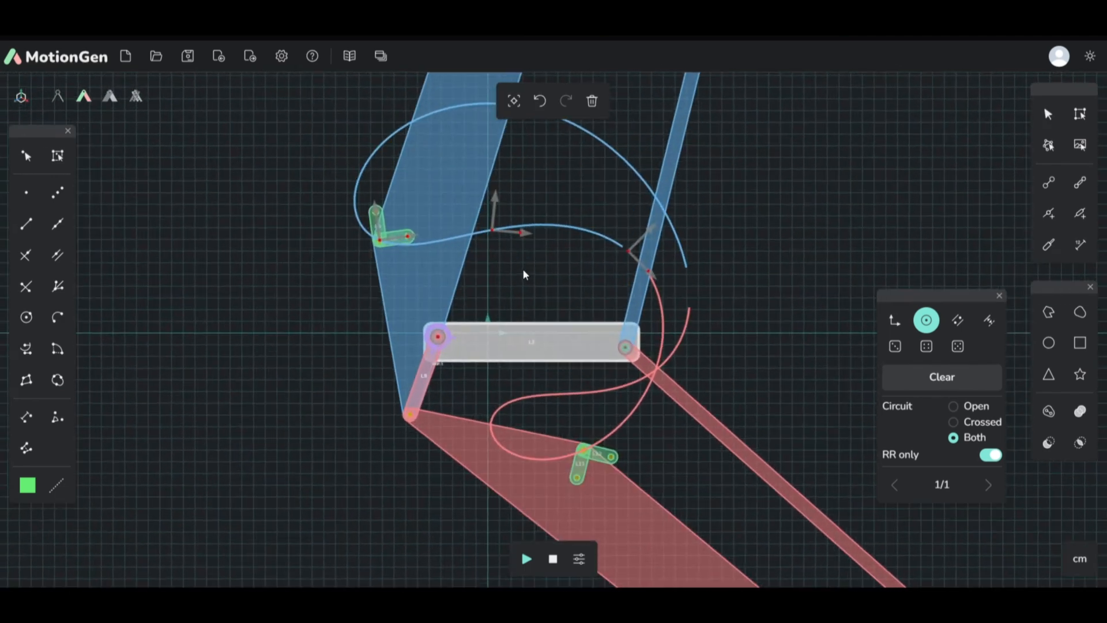
pyautogui.click(526, 559)
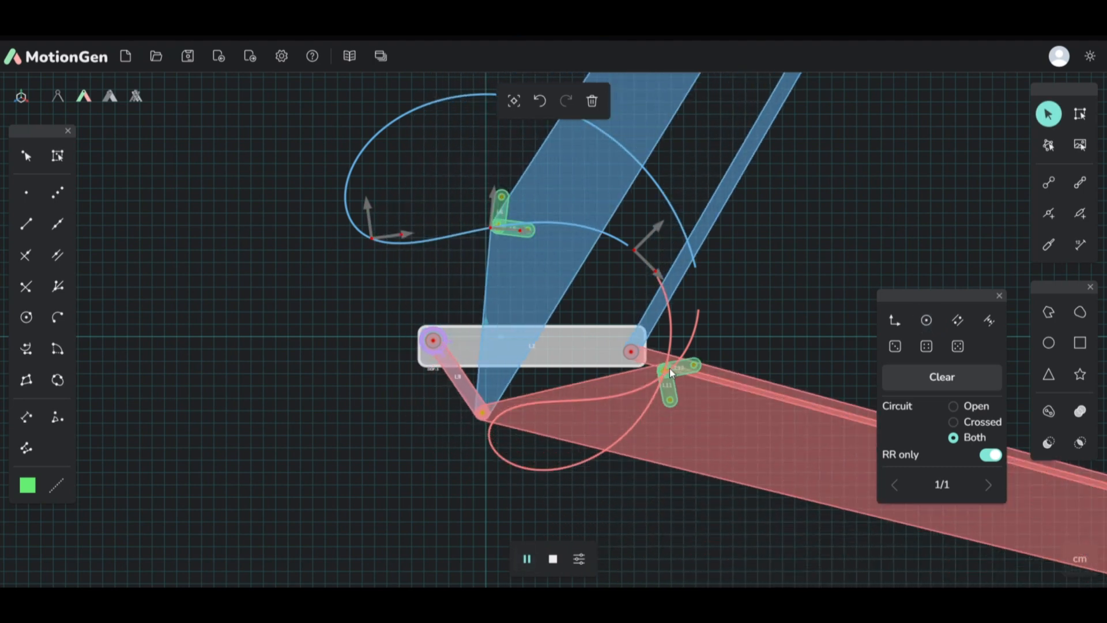
pyautogui.scroll(1, 658, 286)
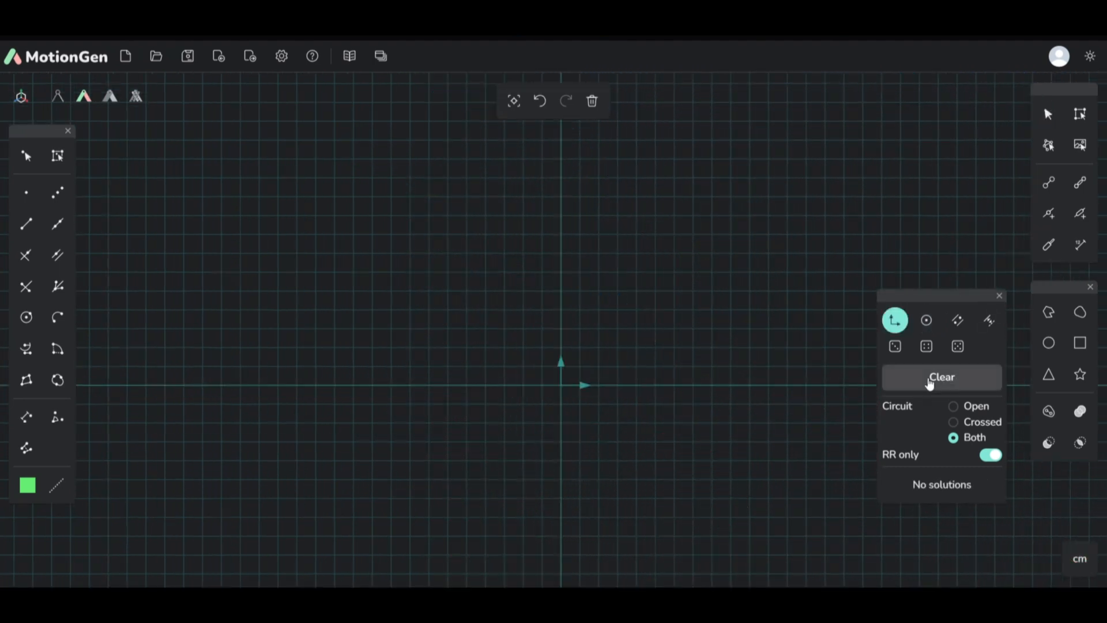
# Step: Generate random example problems with three, four and five arbitrary poses in turn
pyautogui.click(904, 349)
pyautogui.scroll(-4, 631, 289)
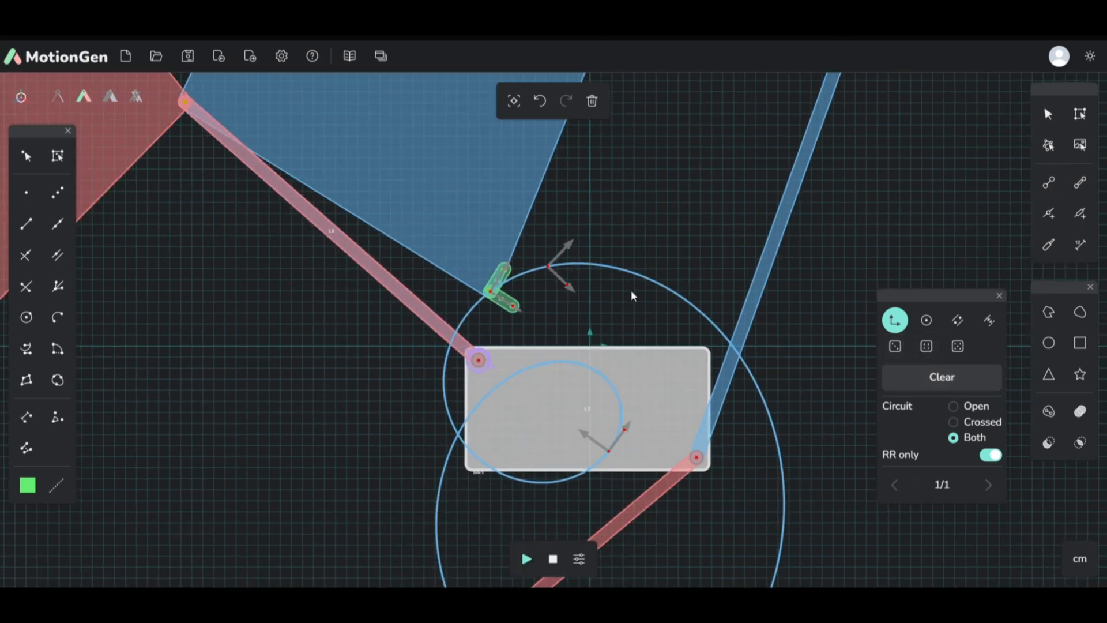
pyautogui.scroll(2, 631, 289)
pyautogui.click(895, 346)
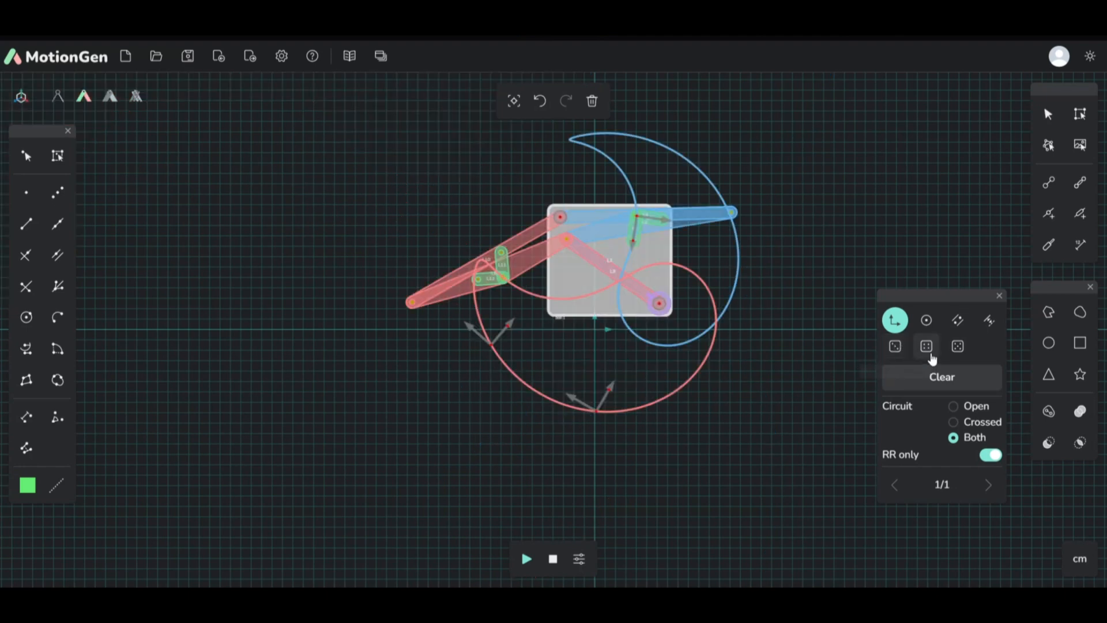
pyautogui.click(928, 347)
pyautogui.click(929, 351)
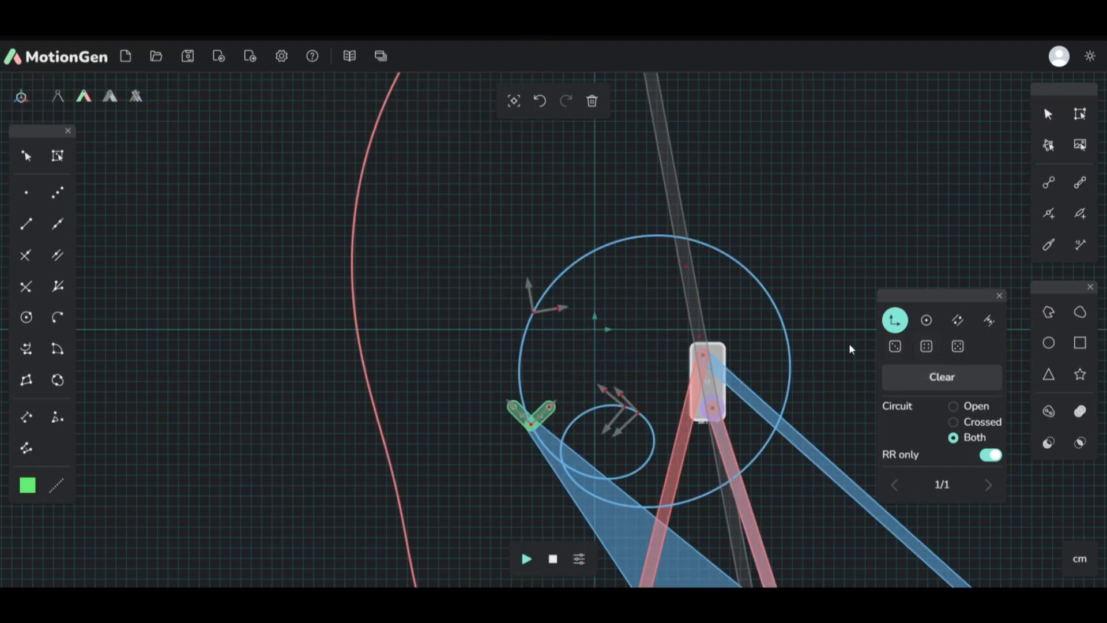
pyautogui.click(959, 347)
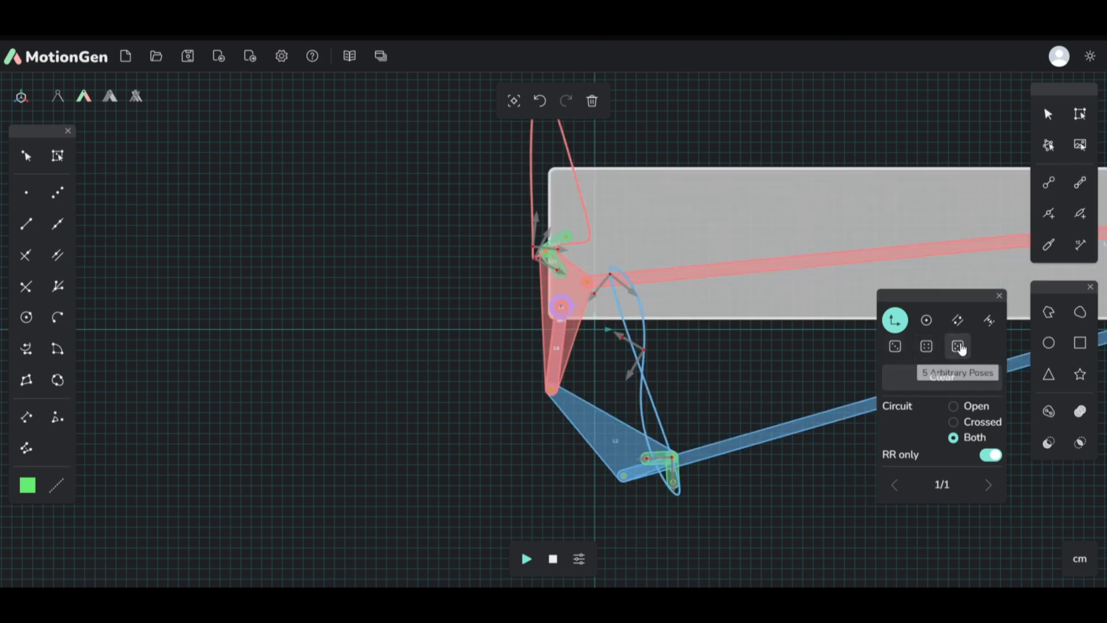
# Step: Generate another set of three arbitrary poses and inspect the mechanism with its two fixed pivots
pyautogui.click(897, 350)
pyautogui.scroll(1, 638, 441)
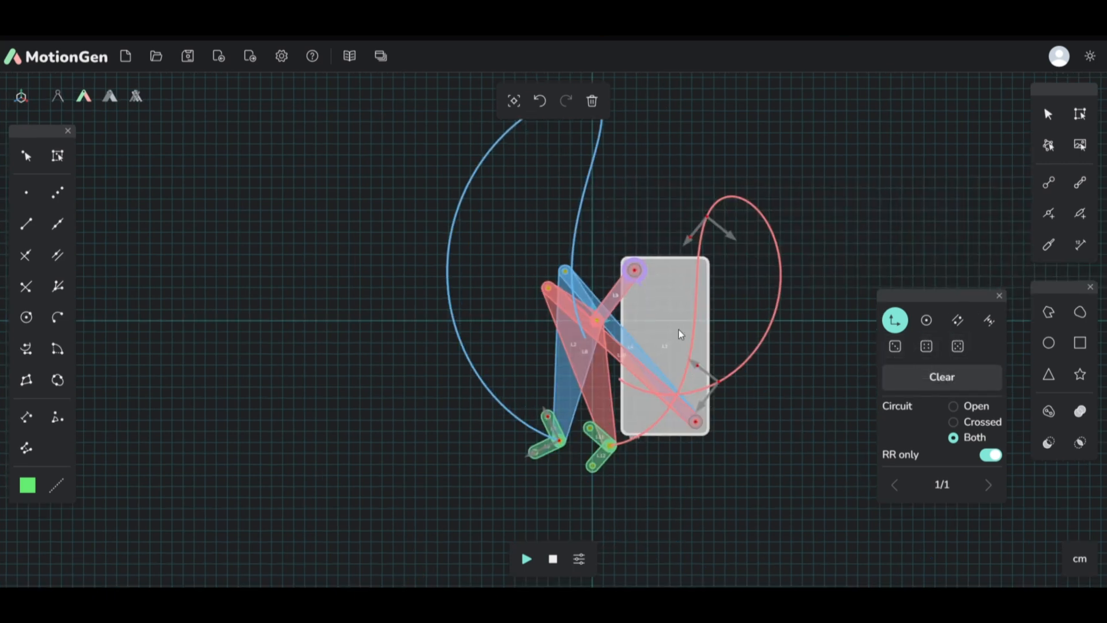
pyautogui.scroll(-4, 571, 443)
pyautogui.scroll(4, 579, 350)
pyautogui.scroll(-4, 639, 358)
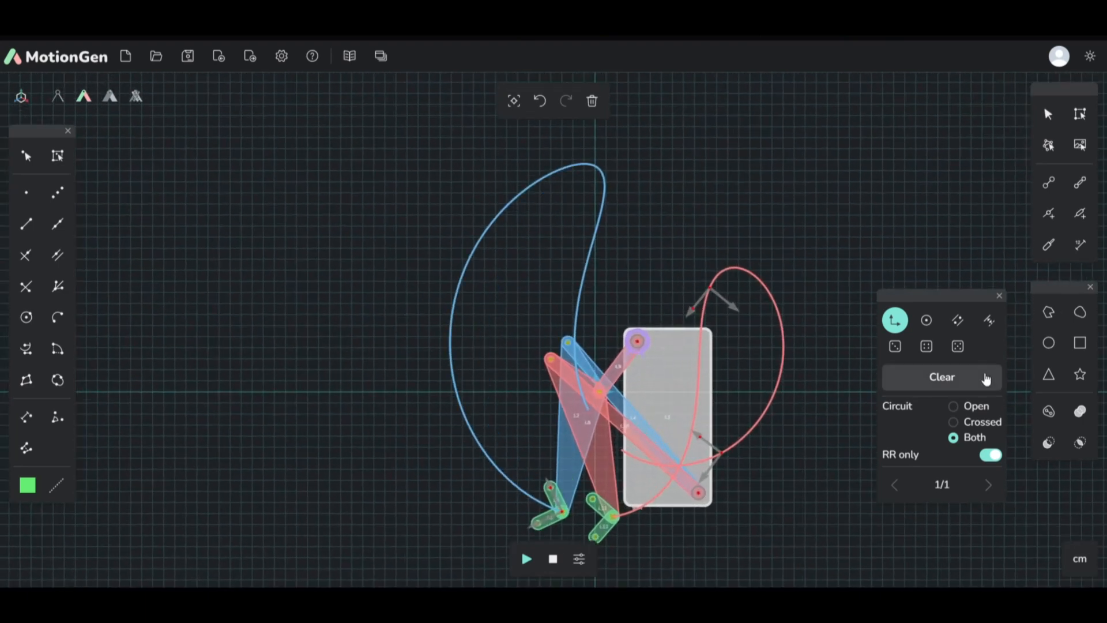
# Step: Generate a set of four arbitrary poses and inspect the line constraint that comes with it
pyautogui.click(927, 346)
pyautogui.scroll(-3, 693, 348)
pyautogui.scroll(3, 698, 369)
pyautogui.scroll(-2, 682, 410)
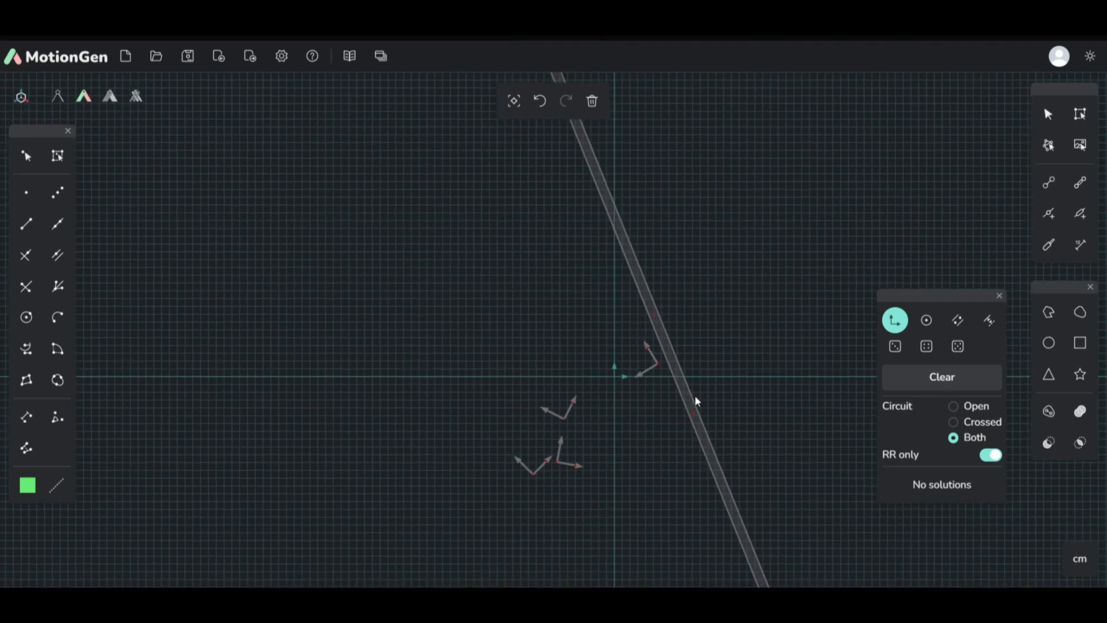
pyautogui.scroll(2, 694, 396)
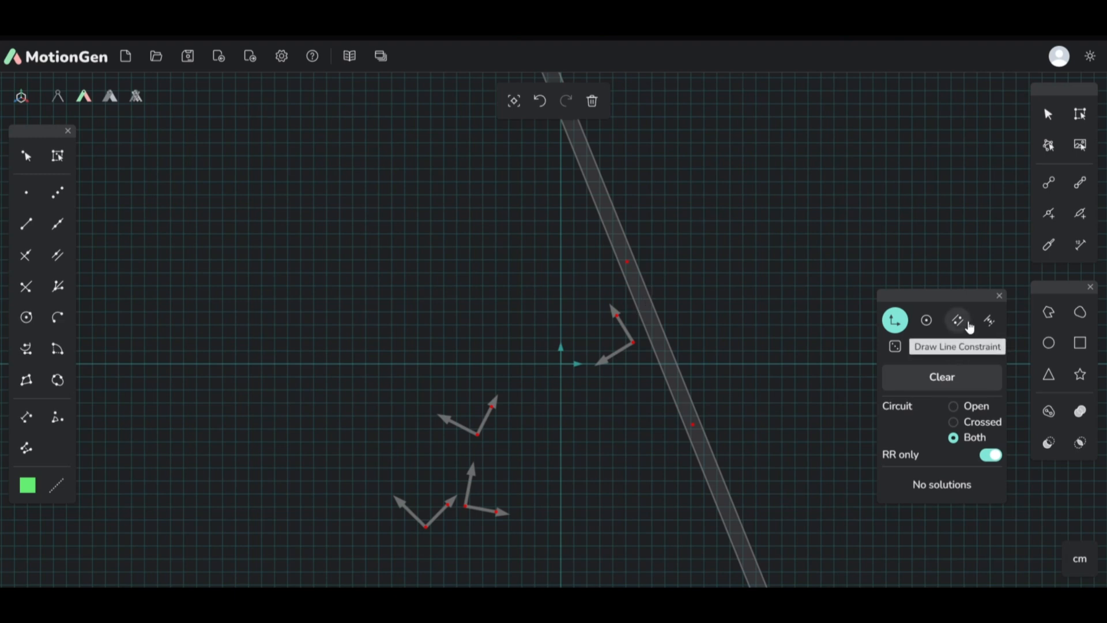
# Step: Regenerate the four arbitrary poses until they give a mechanism, and inspect its ground pivot on the line constraint
pyautogui.click(927, 349)
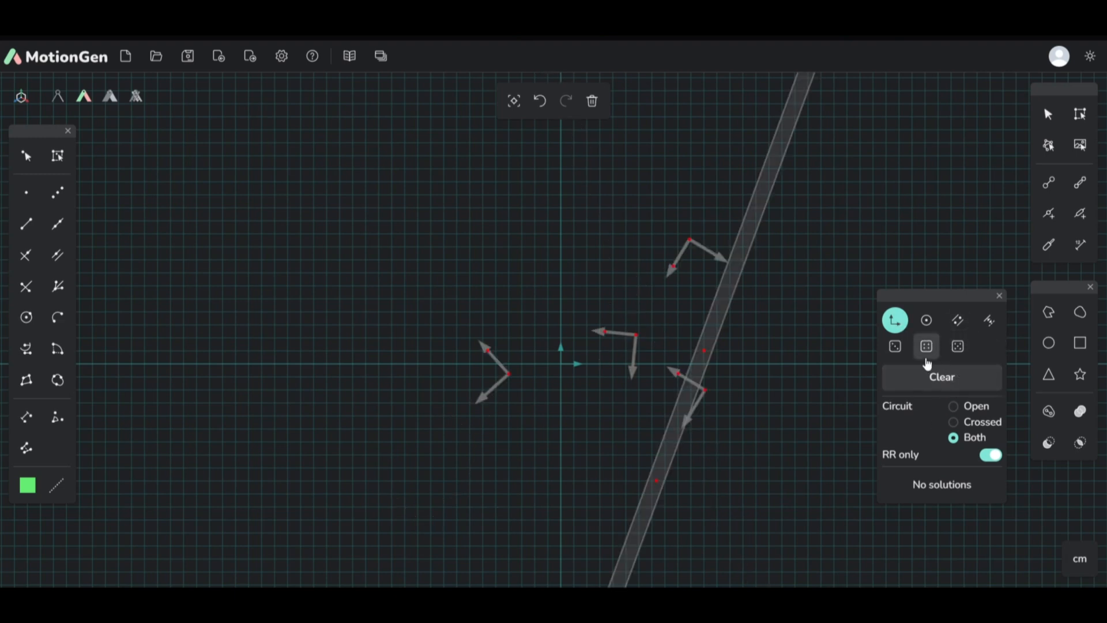
pyautogui.click(927, 347)
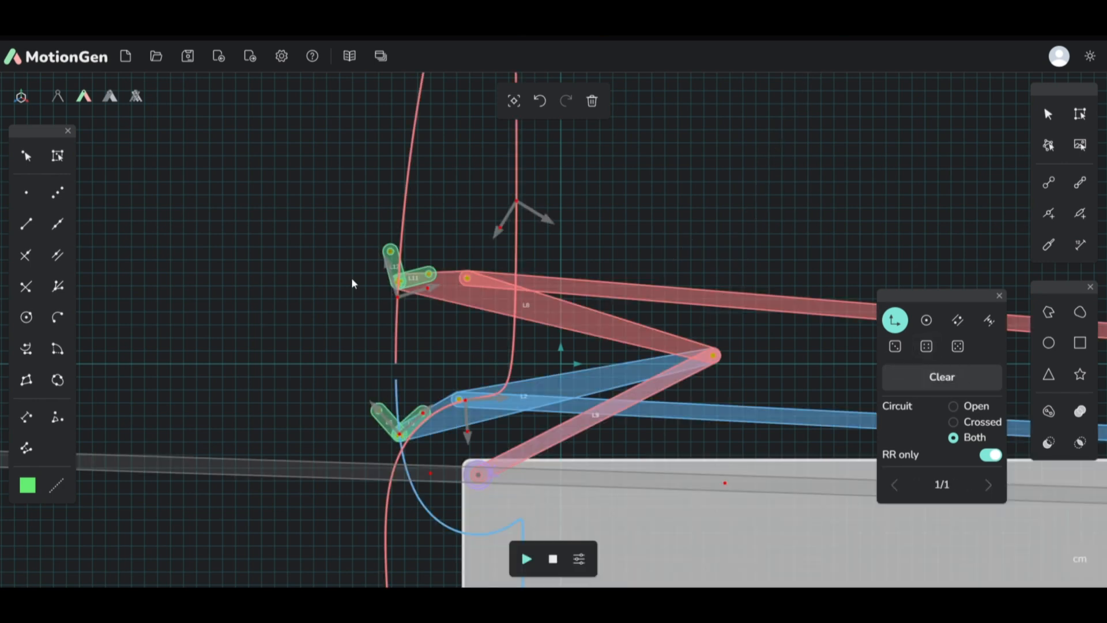
pyautogui.scroll(-5, 354, 286)
pyautogui.scroll(5, 355, 286)
pyautogui.moveTo(758, 435); pyautogui.dragTo(662, 427)
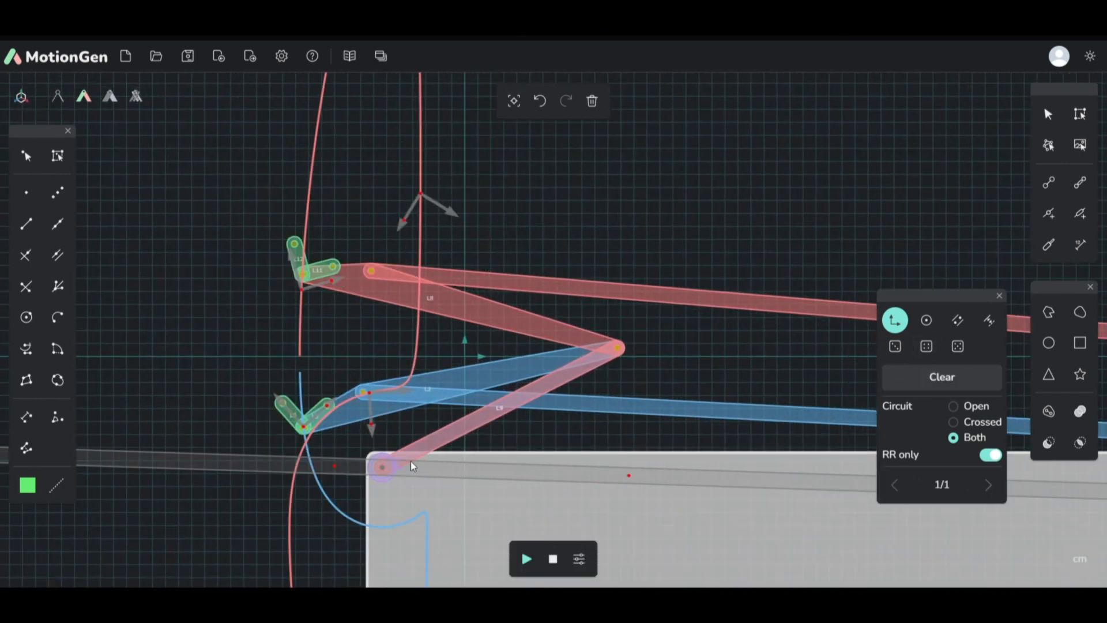
pyautogui.scroll(-3, 608, 460)
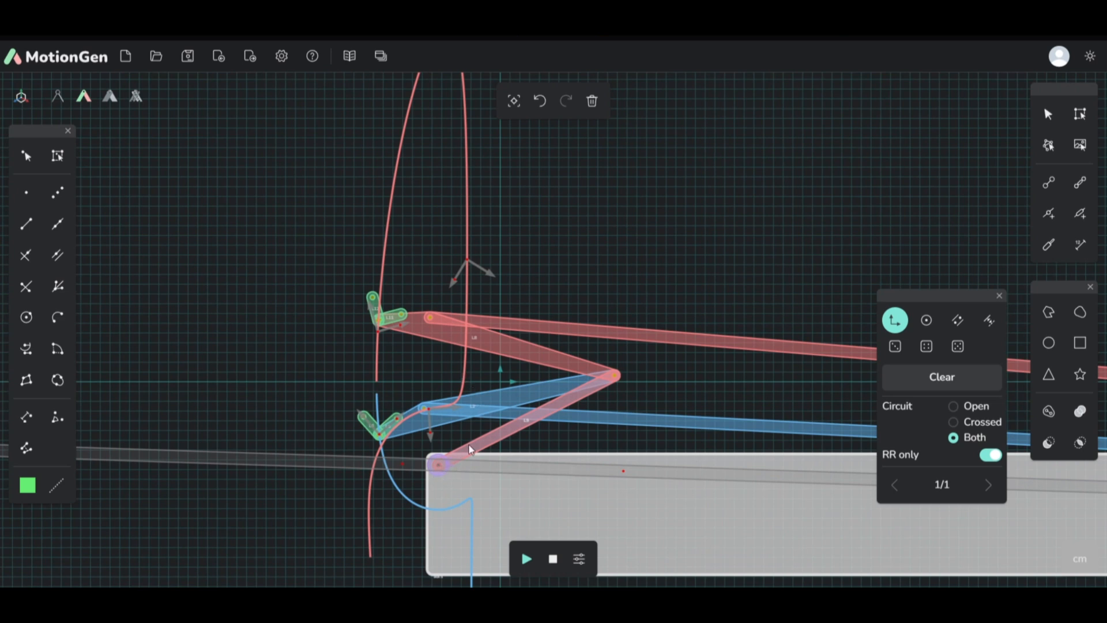
pyautogui.scroll(-4, 398, 374)
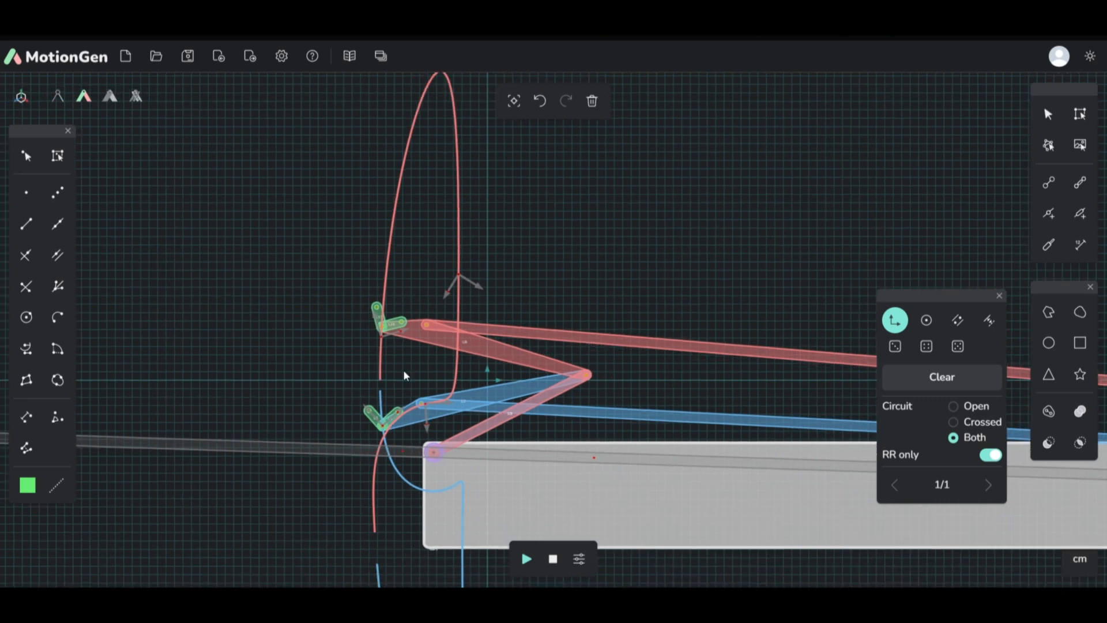
# Step: Undo a trial extra pose placed away from the four generated ones, and clear all synthesis inputs from the canvas
pyautogui.click(678, 278)
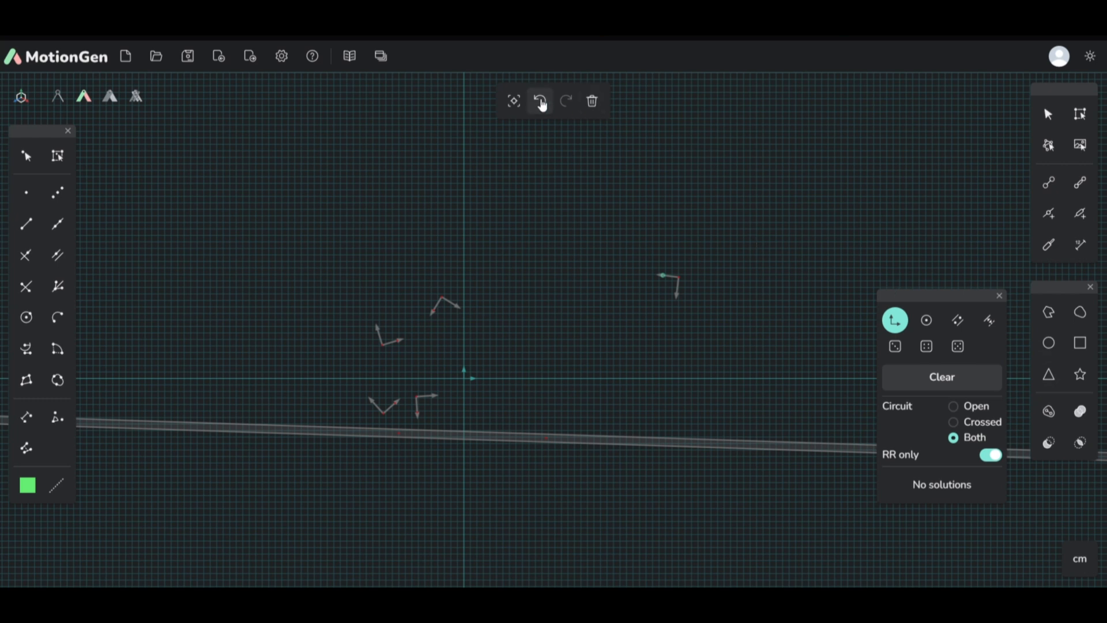
pyautogui.click(540, 102)
pyautogui.click(980, 370)
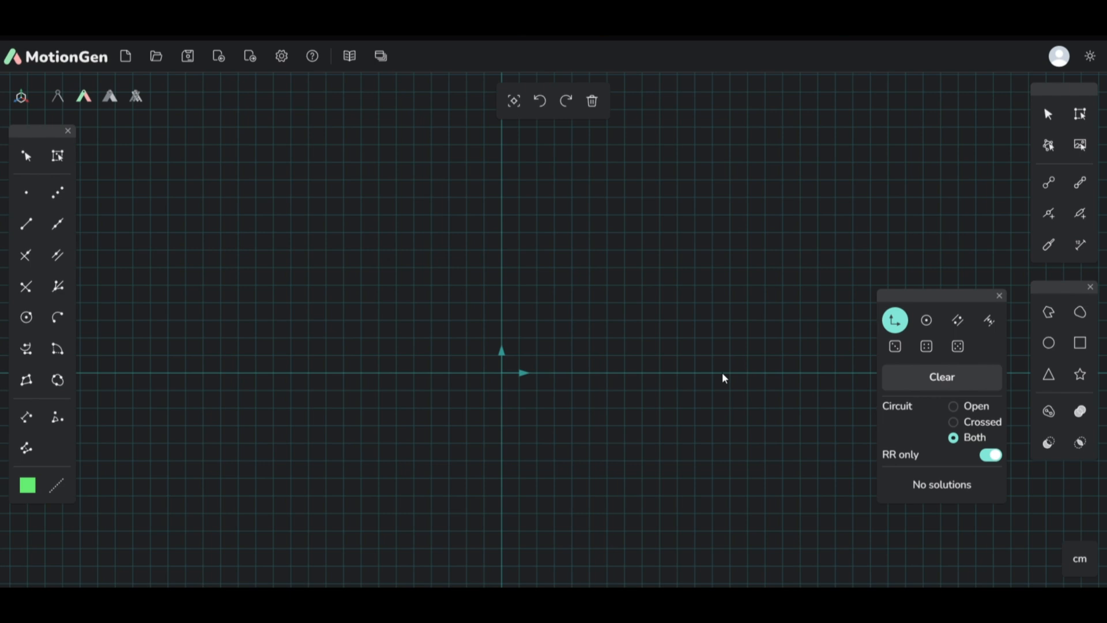
# Step: Close the motion synthesis tools and build a closed four-bar linkage from three connected links and a horizontal ground link
pyautogui.click(1000, 296)
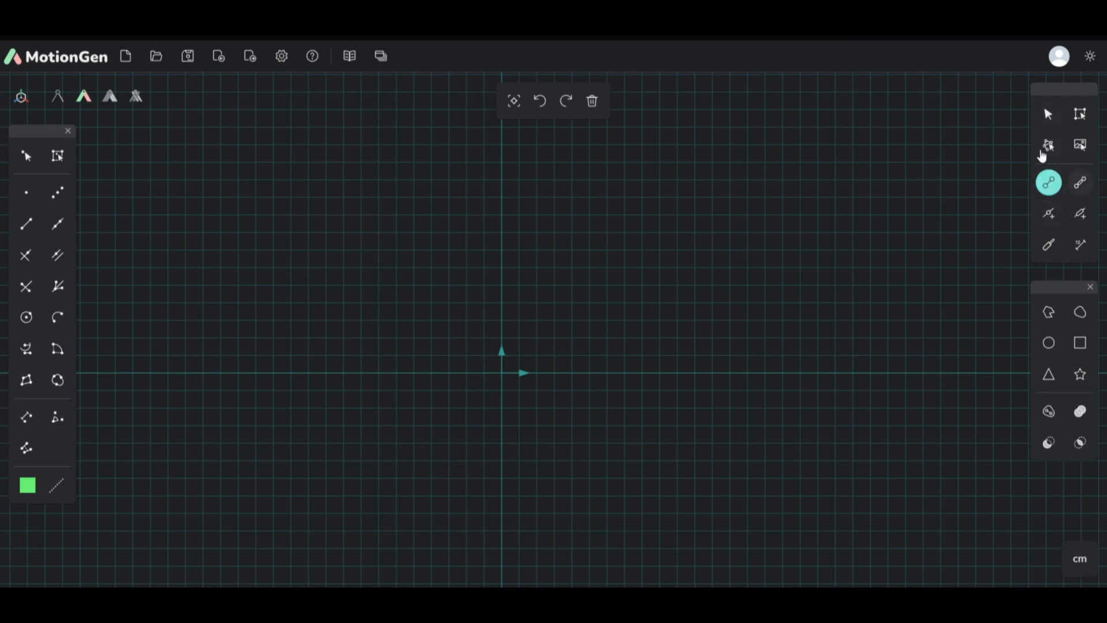
pyautogui.moveTo(593, 313); pyautogui.dragTo(823, 282)
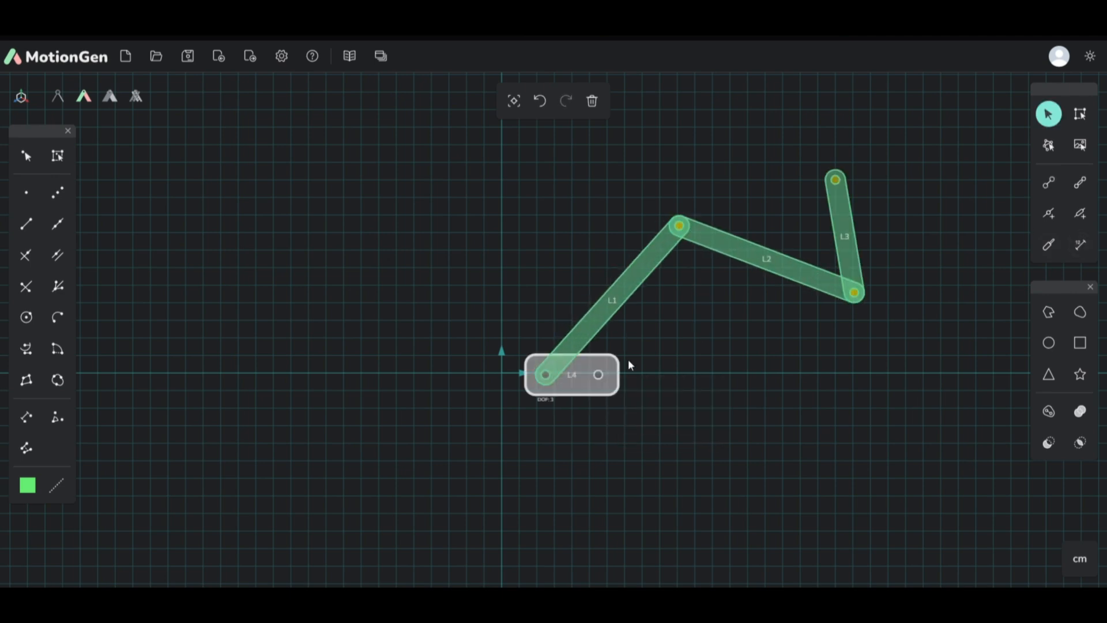
pyautogui.moveTo(598, 374); pyautogui.dragTo(754, 370)
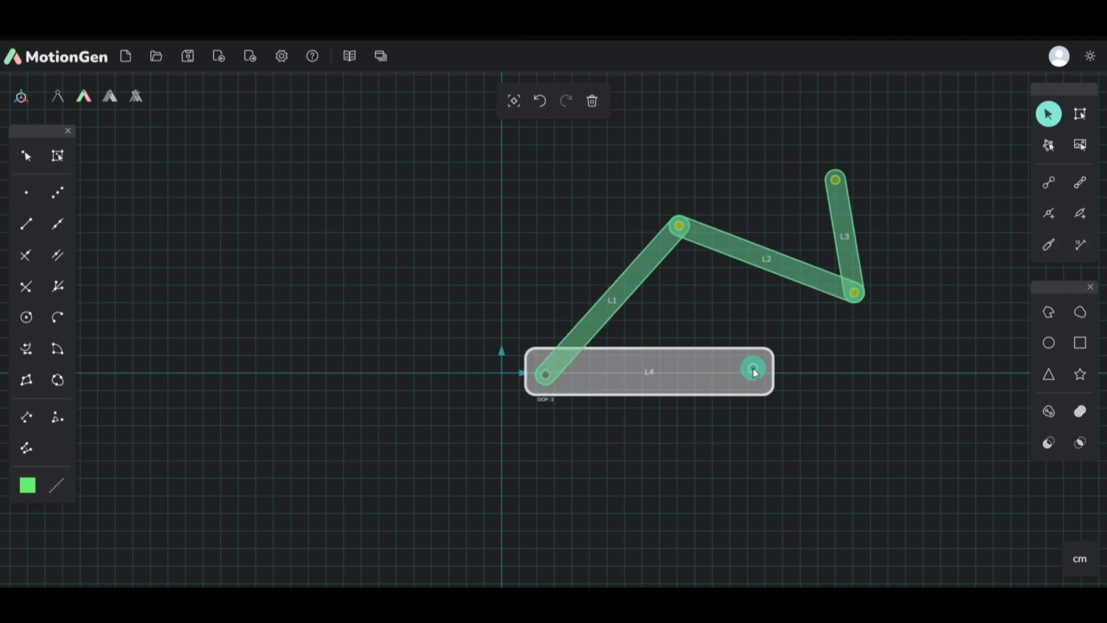
pyautogui.moveTo(835, 179); pyautogui.dragTo(752, 376)
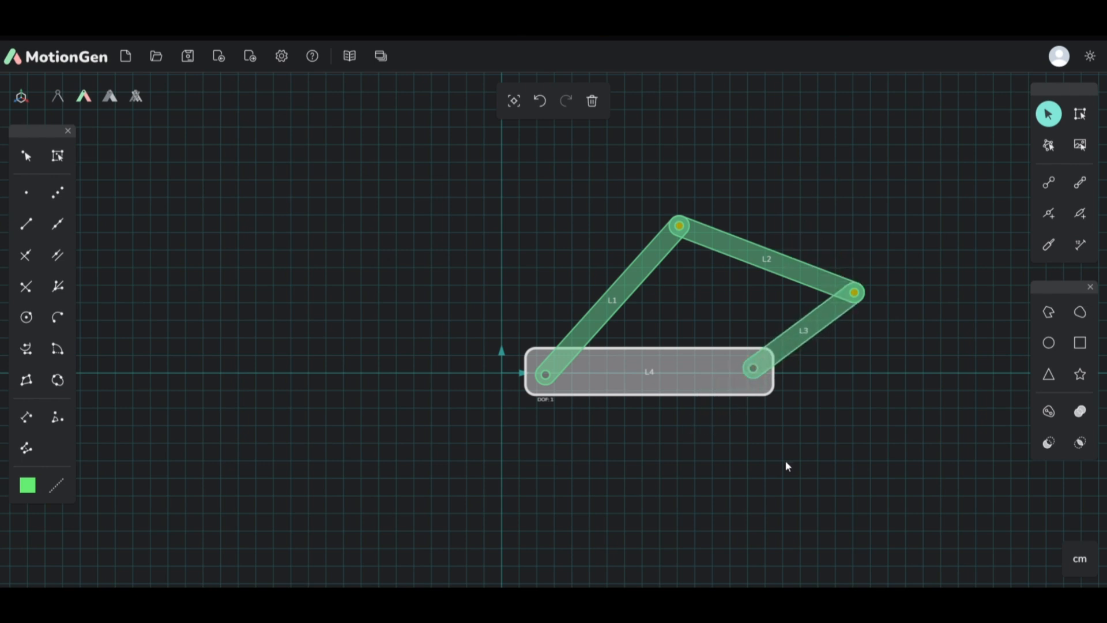
# Step: Add a rotary actuator to the ground pivot of link L1
pyautogui.click(542, 378)
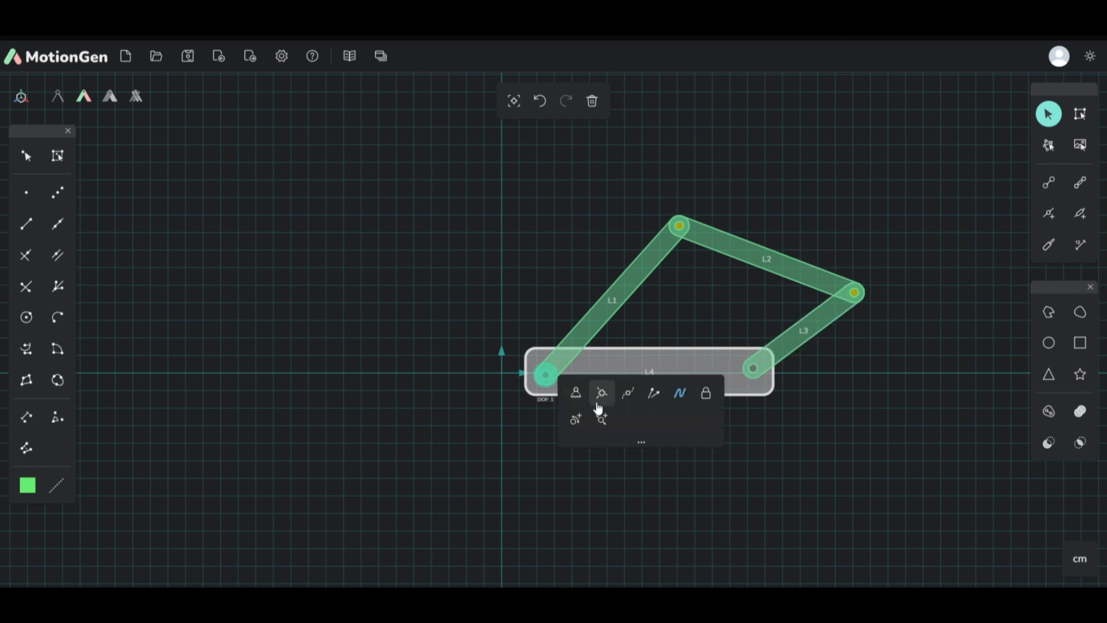
pyautogui.click(575, 420)
pyautogui.click(635, 466)
# Step: Reposition the linkage's moving joints so the crank can turn fully, and run the simulation briefly
pyautogui.moveTo(853, 293); pyautogui.dragTo(788, 208)
pyautogui.click(526, 559)
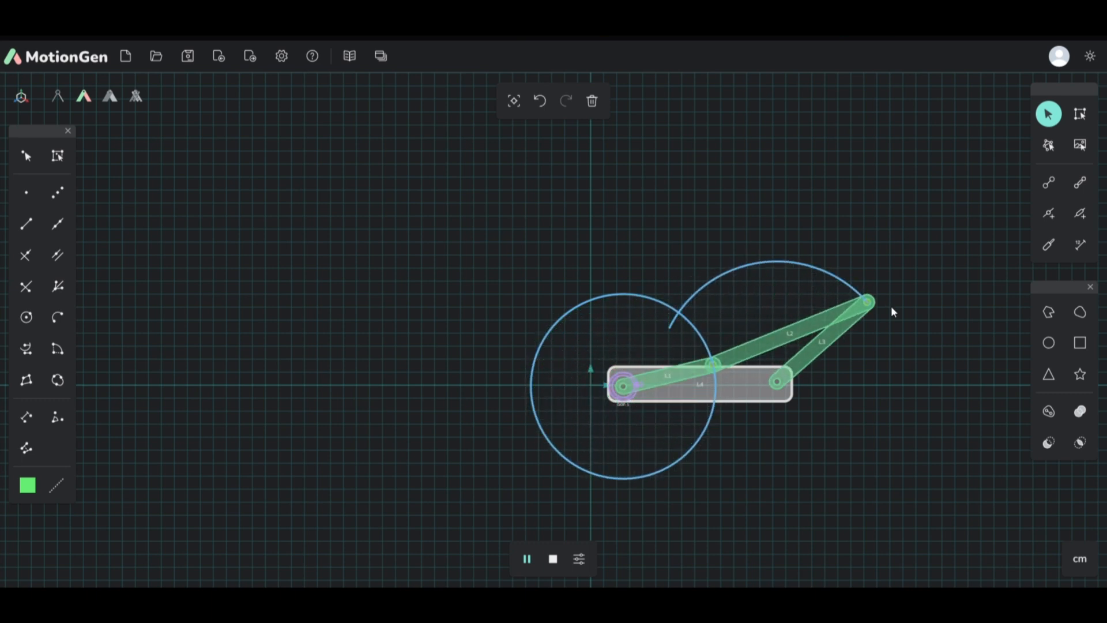
pyautogui.click(562, 556)
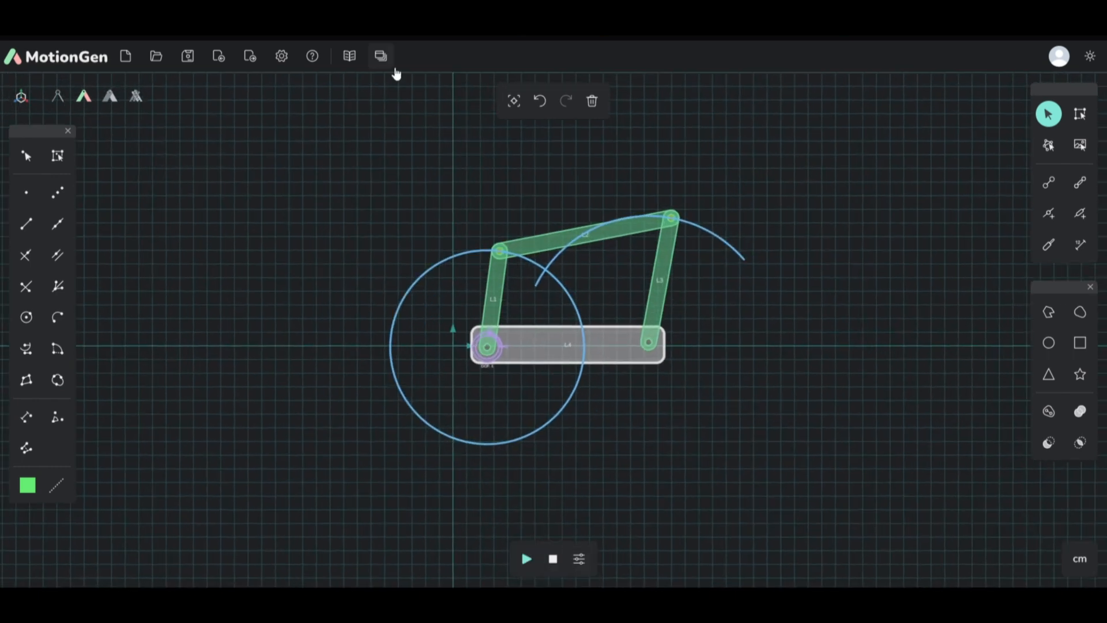
# Step: Open the Joint Graph and arrange it beside the linkage so that both are in full view
pyautogui.click(388, 61)
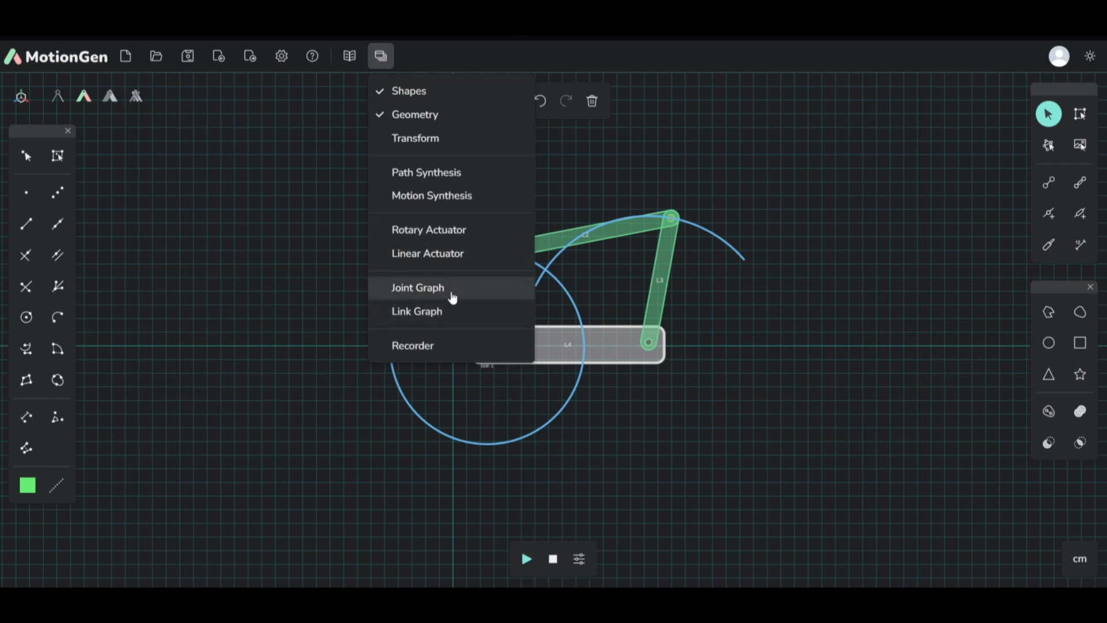
pyautogui.click(453, 297)
pyautogui.click(381, 56)
pyautogui.scroll(-3, 826, 265)
pyautogui.scroll(-3, 826, 265)
pyautogui.moveTo(827, 267); pyautogui.dragTo(898, 306)
pyautogui.scroll(7, 767, 329)
pyautogui.moveTo(450, 140); pyautogui.dragTo(440, 171)
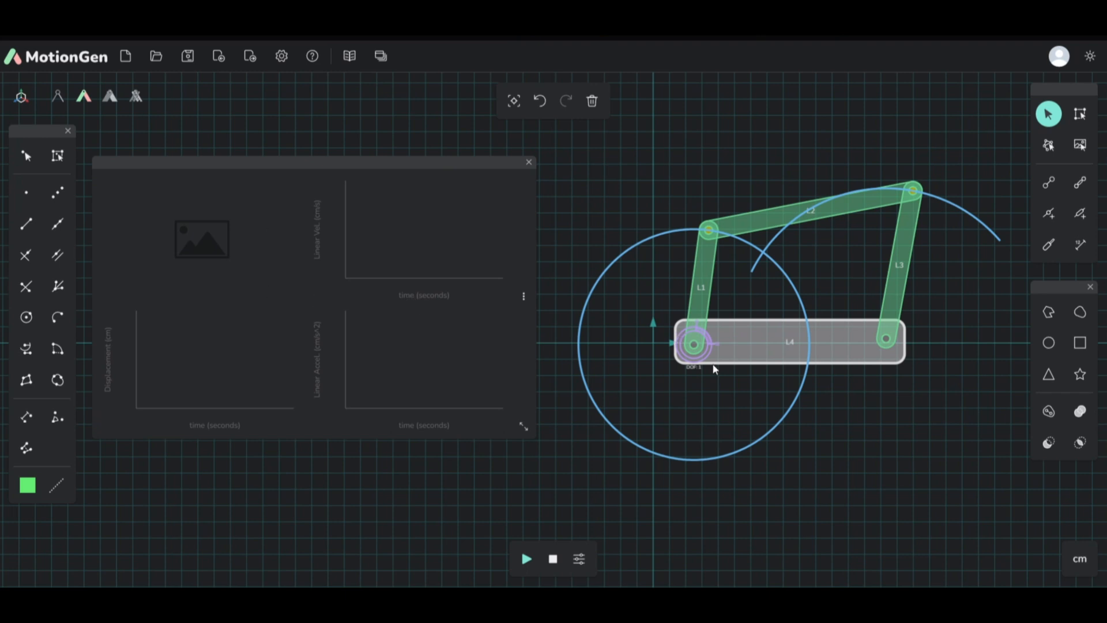
# Step: Plot the motion of the actuated ground pivot in the Joint Graph, and run the simulation briefly
pyautogui.click(697, 345)
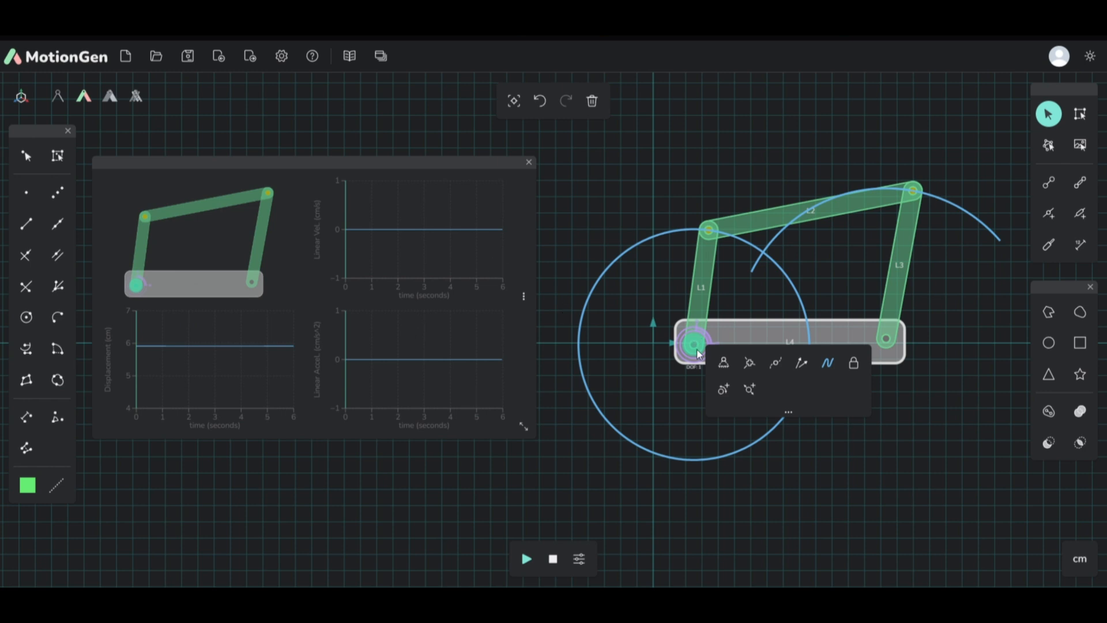
pyautogui.click(527, 559)
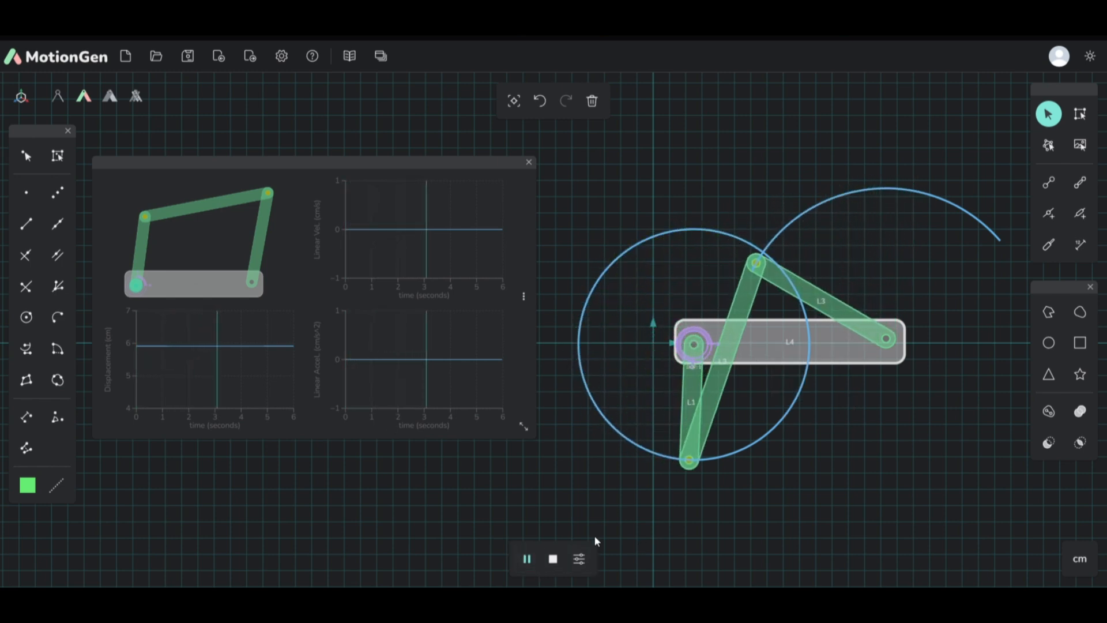
pyautogui.click(563, 554)
# Step: Plot the crank-coupler joint and the coupler-rocker joint in turn, playing the simulation to follow their displacement, velocity and acceleration curves
pyautogui.click(710, 230)
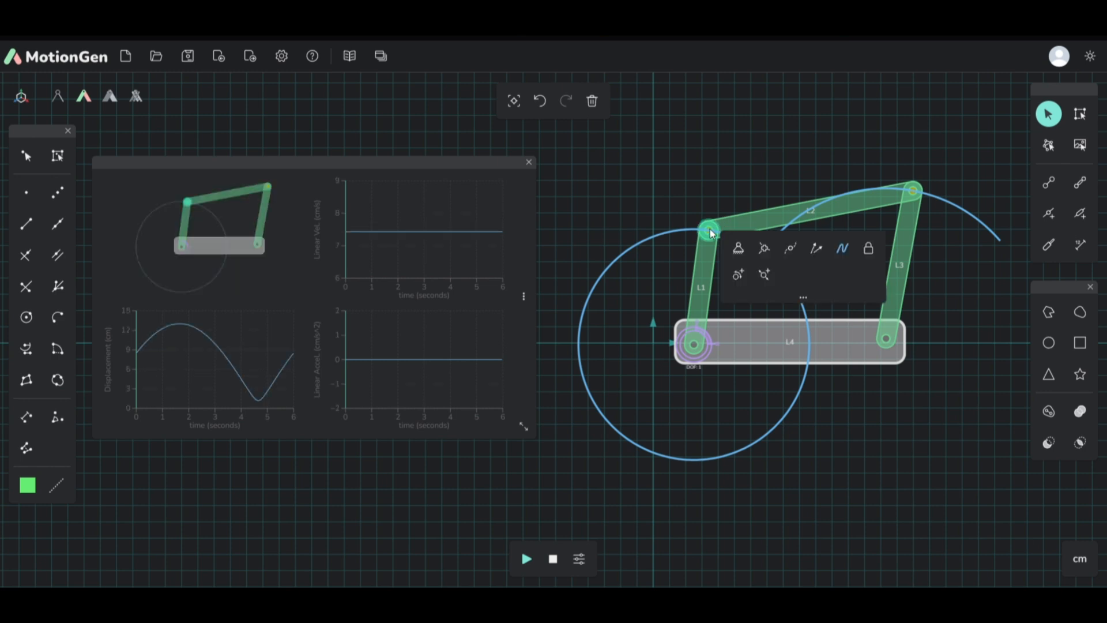
pyautogui.click(525, 562)
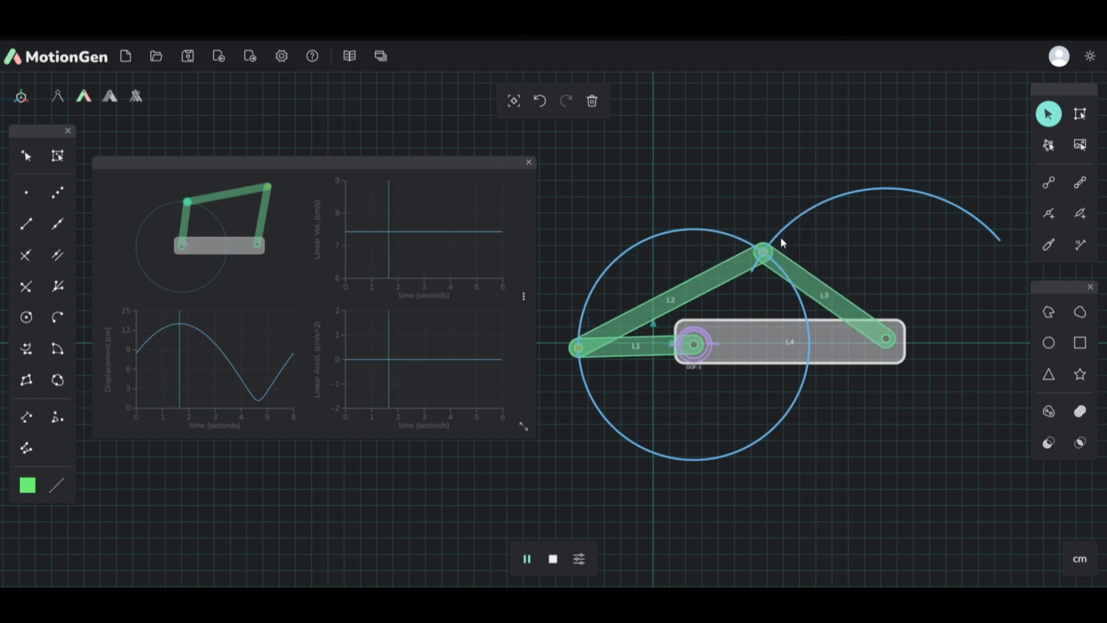
pyautogui.click(759, 277)
pyautogui.click(754, 268)
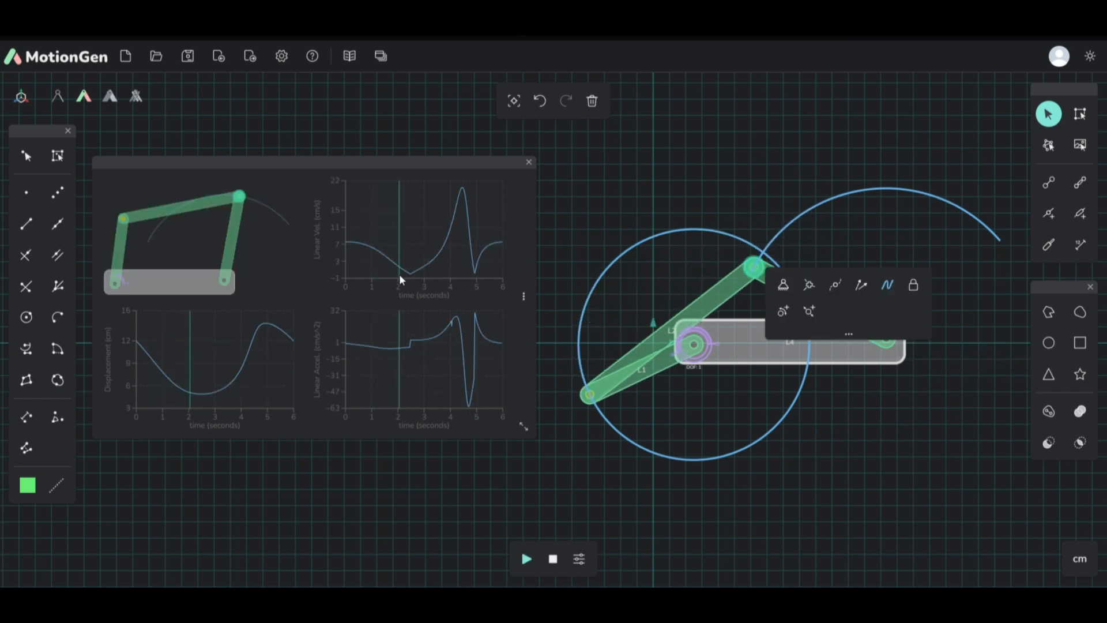
pyautogui.click(527, 559)
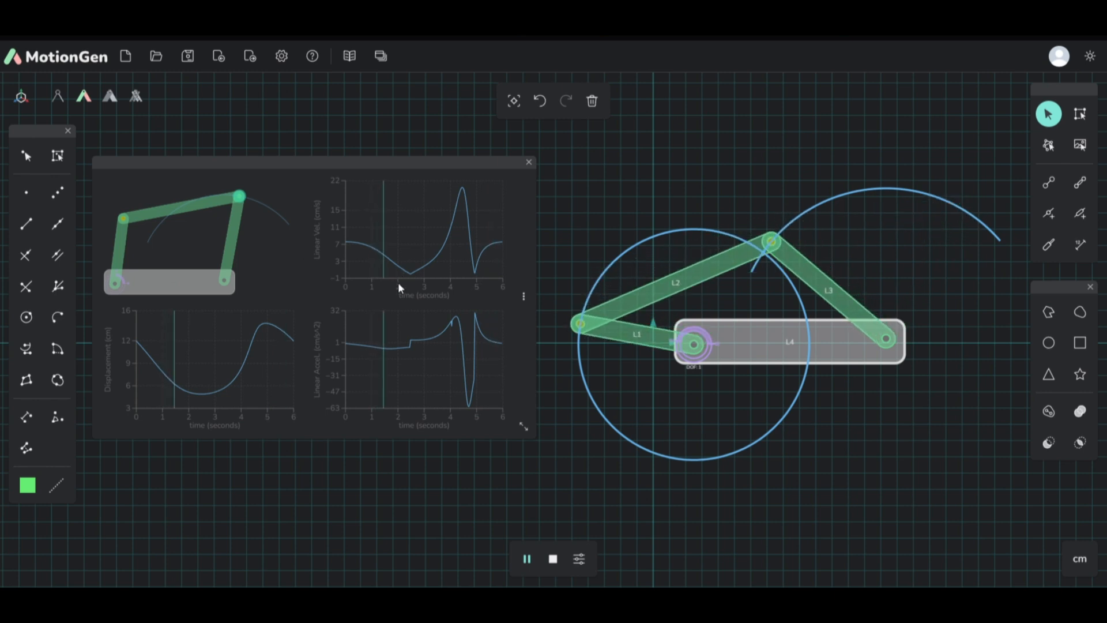
# Step: Show the Joint Graph's numeric data table, examine its values and download options, and close the graph
pyautogui.click(530, 303)
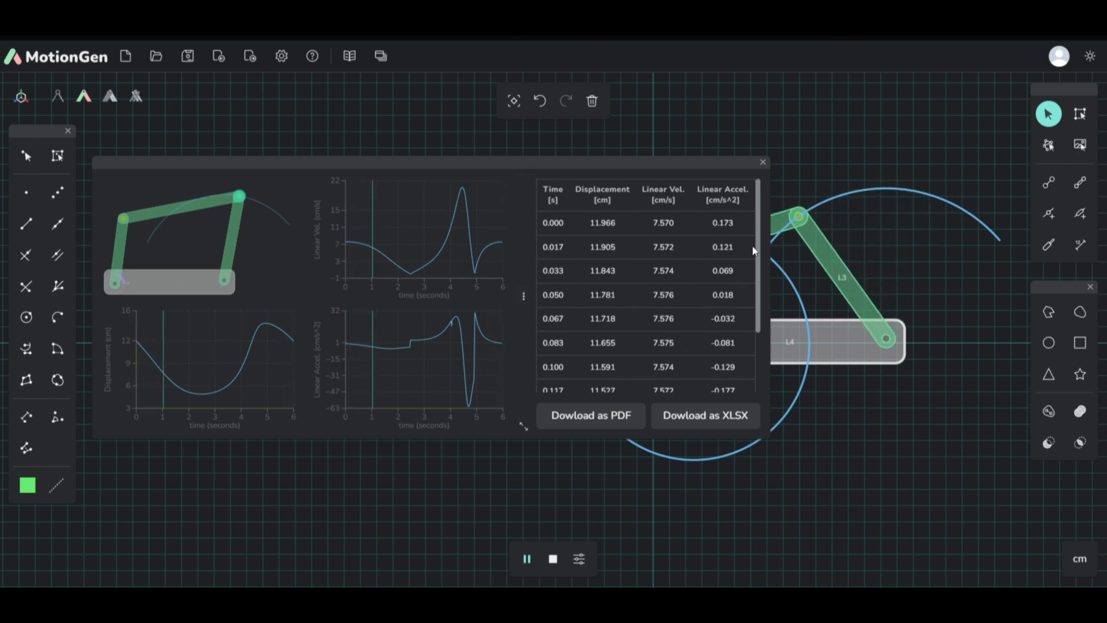
pyautogui.moveTo(758, 231)
pyautogui.mouseDown()
pyautogui.moveTo(759, 335)
pyautogui.moveTo(756, 210)
pyautogui.mouseUp()
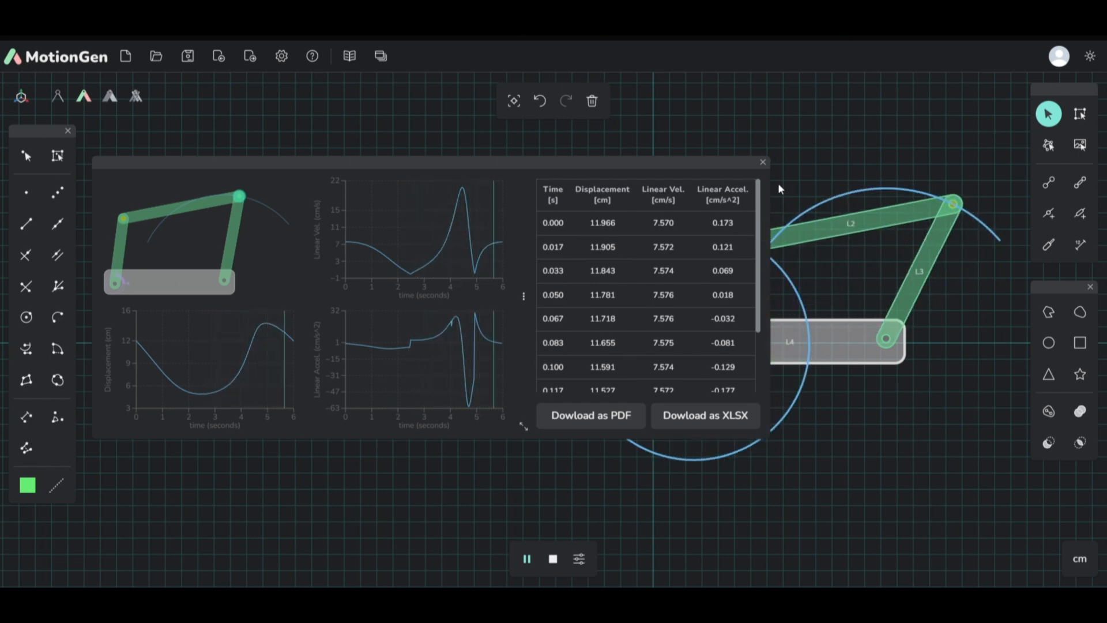
pyautogui.click(763, 163)
# Step: Open the Link Graph and arrange it beside the linkage, keeping the moving links accessible
pyautogui.click(381, 56)
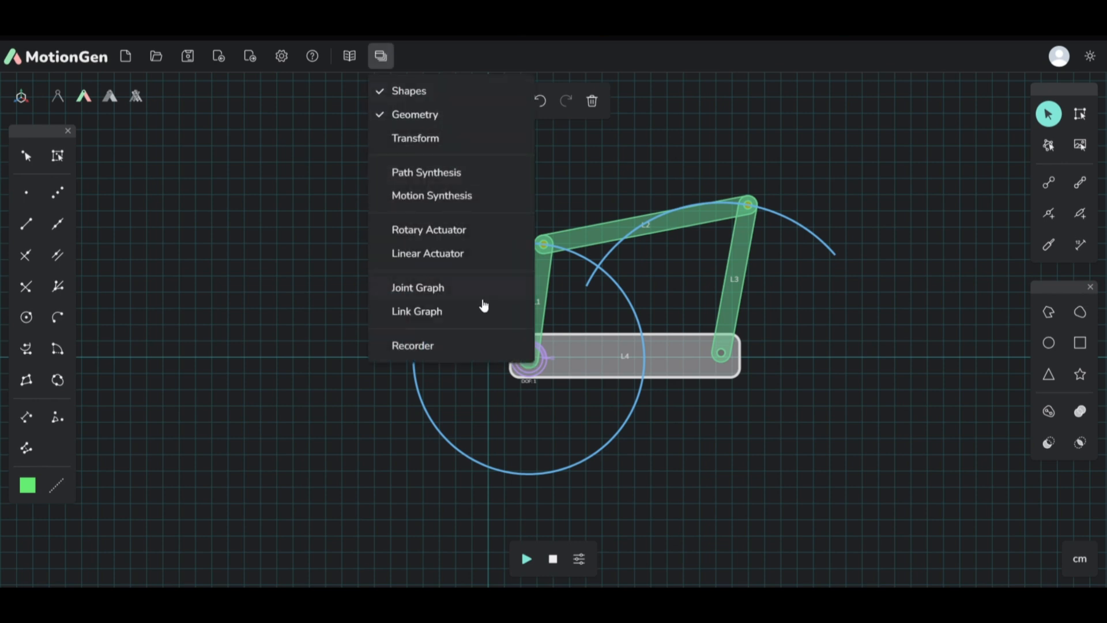
pyautogui.click(449, 316)
pyautogui.moveTo(485, 167); pyautogui.dragTo(451, 165)
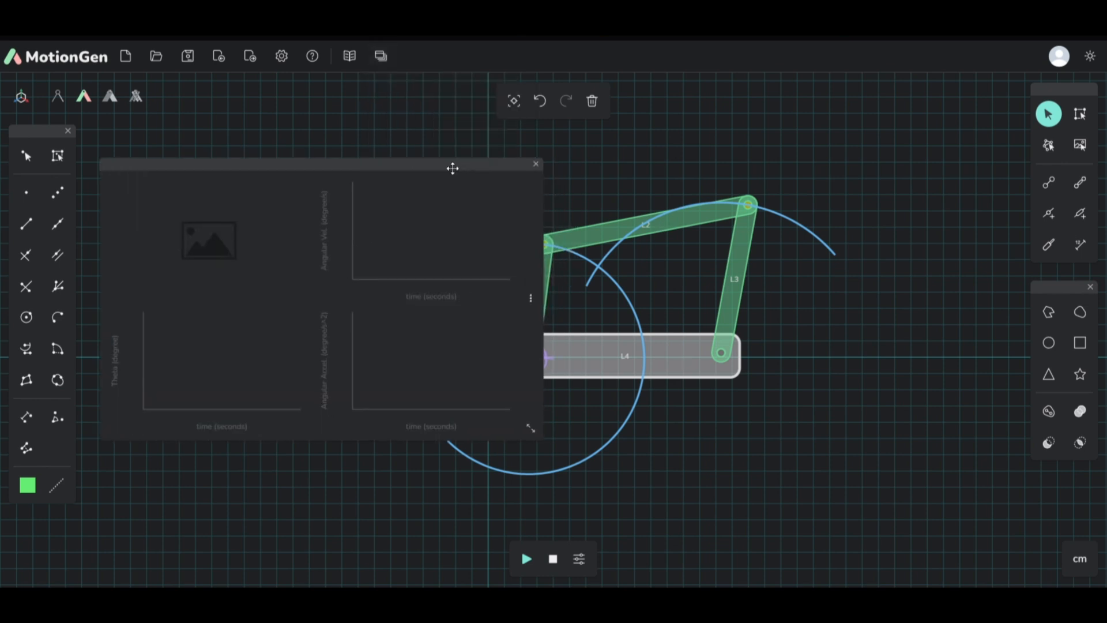
pyautogui.scroll(-3, 850, 262)
pyautogui.scroll(2, 707, 285)
pyautogui.scroll(1, 707, 285)
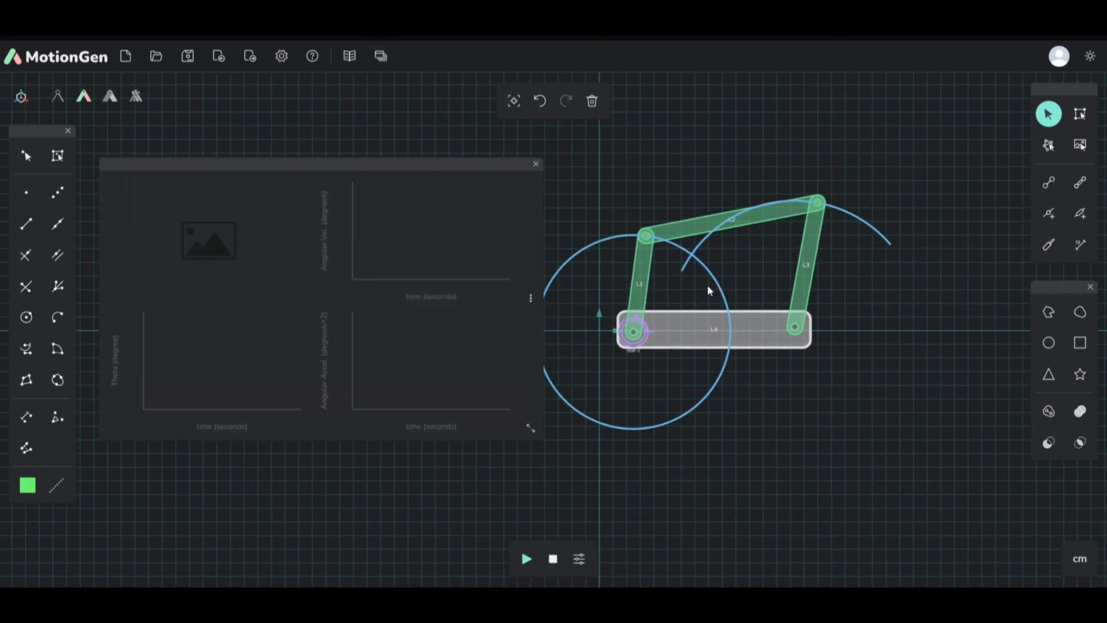
# Step: Plot the angular motion of coupler link L2 while the simulation plays, and show its numeric data table
pyautogui.click(686, 230)
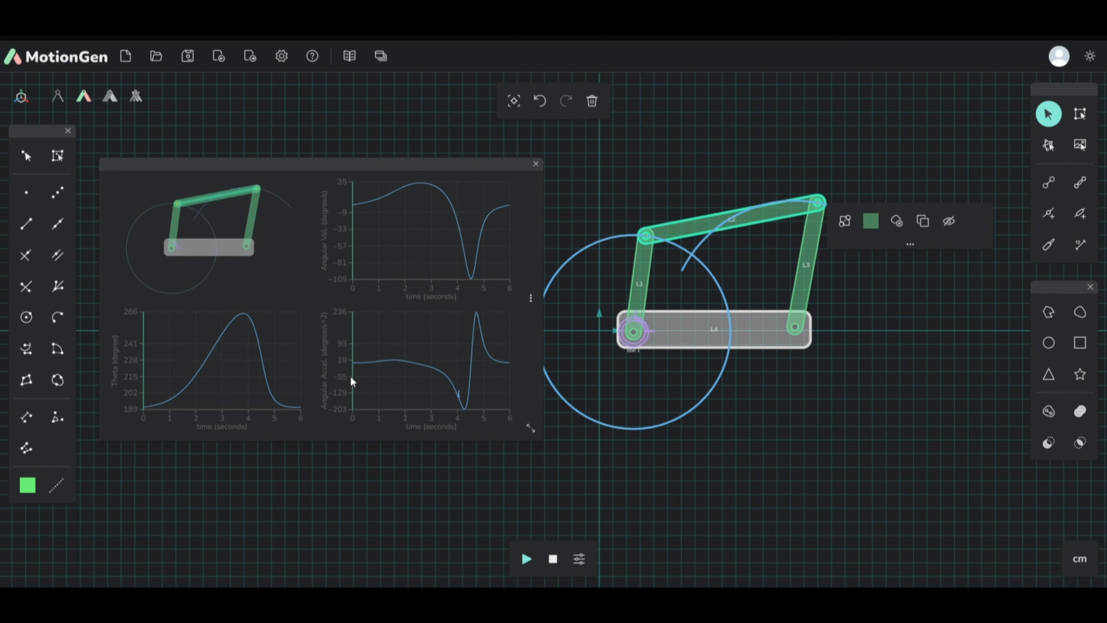
pyautogui.click(527, 559)
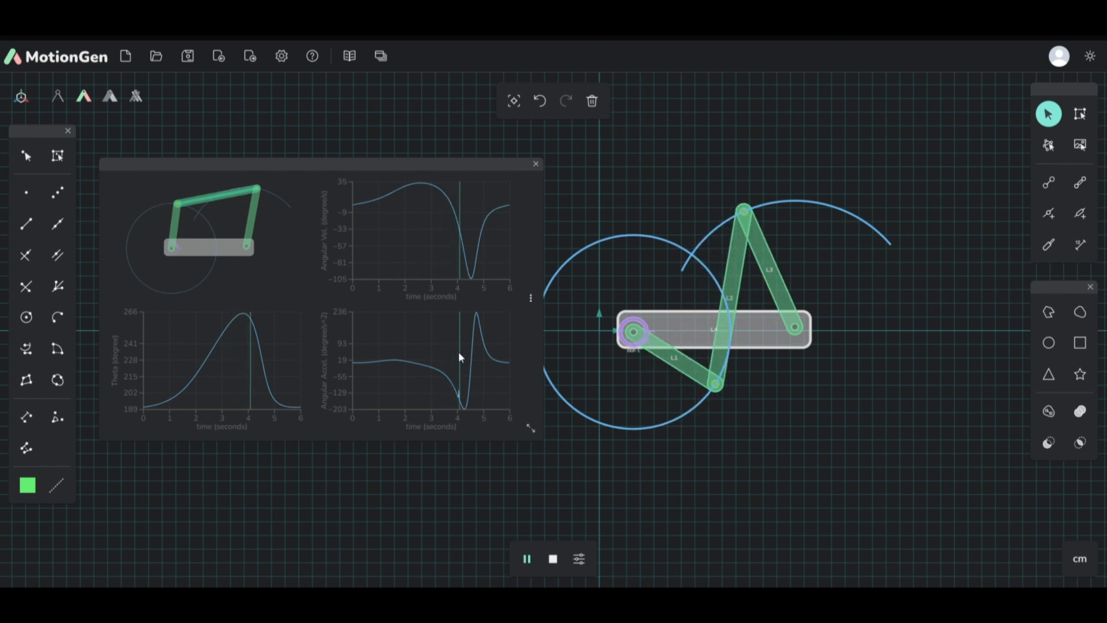
pyautogui.click(531, 297)
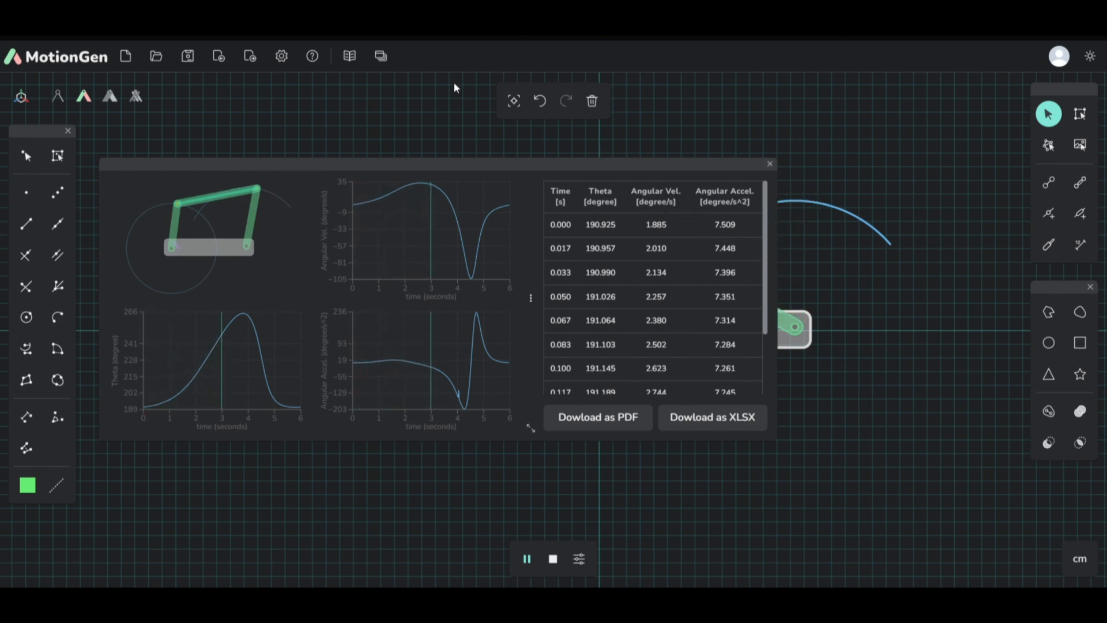
# Step: Change the angular unit from degrees to radians, check the Link Graph in the new unit, and close it
pyautogui.click(281, 56)
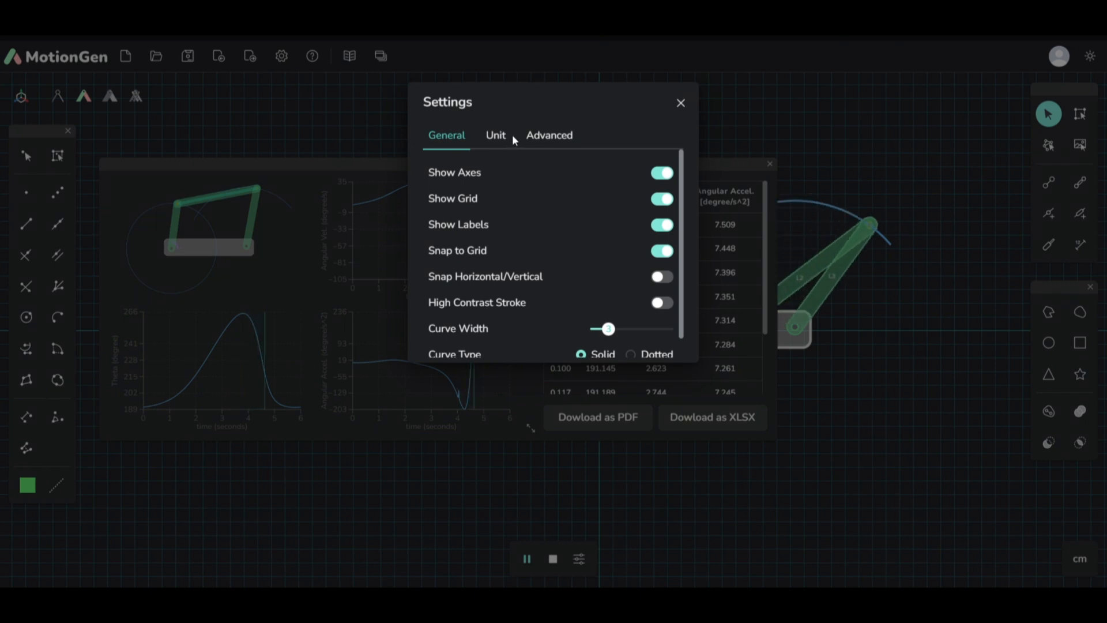
pyautogui.click(508, 136)
pyautogui.click(661, 215)
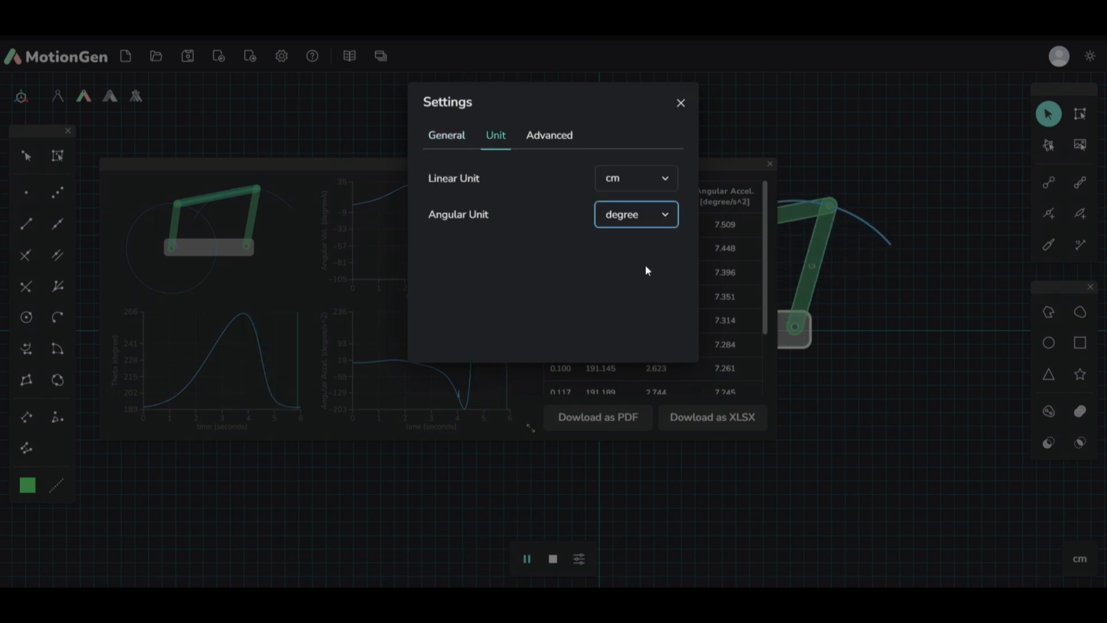
pyautogui.click(629, 241)
pyautogui.click(681, 103)
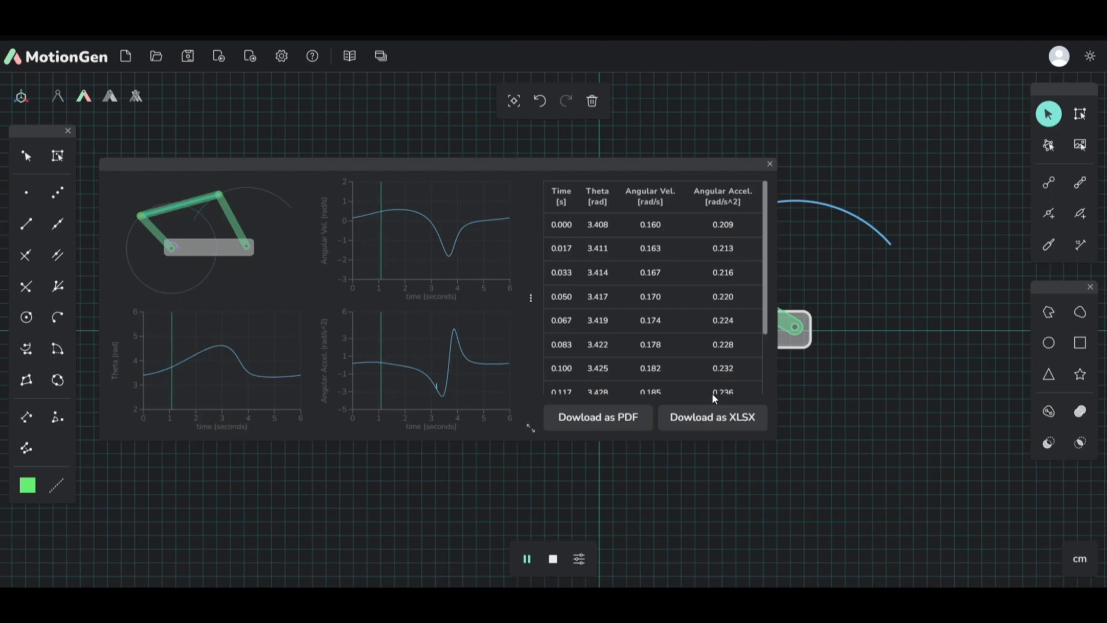
pyautogui.click(770, 164)
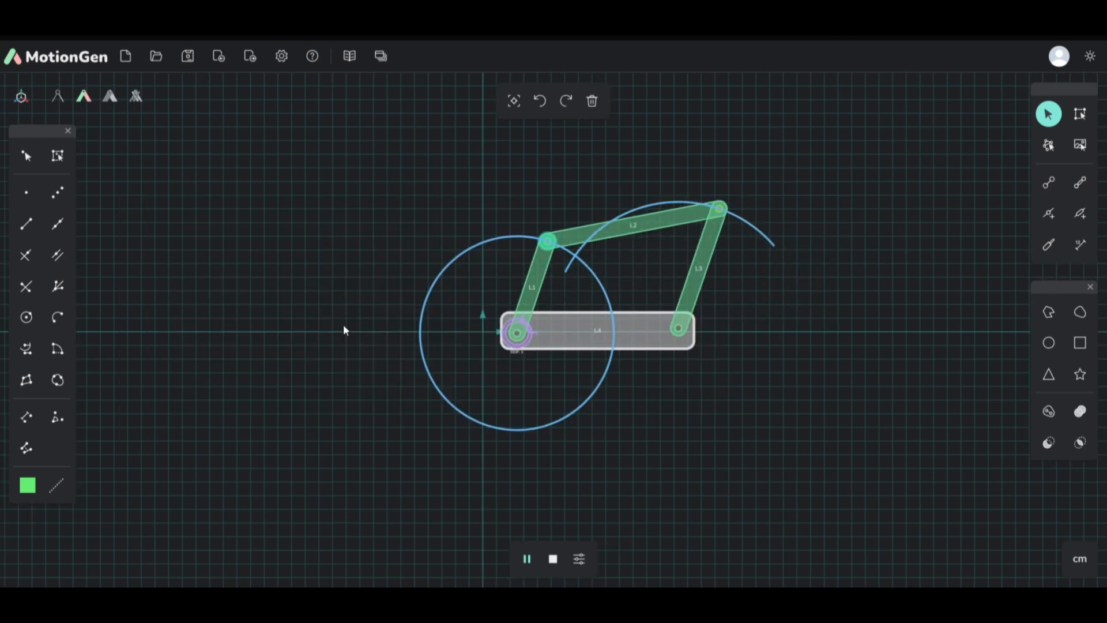